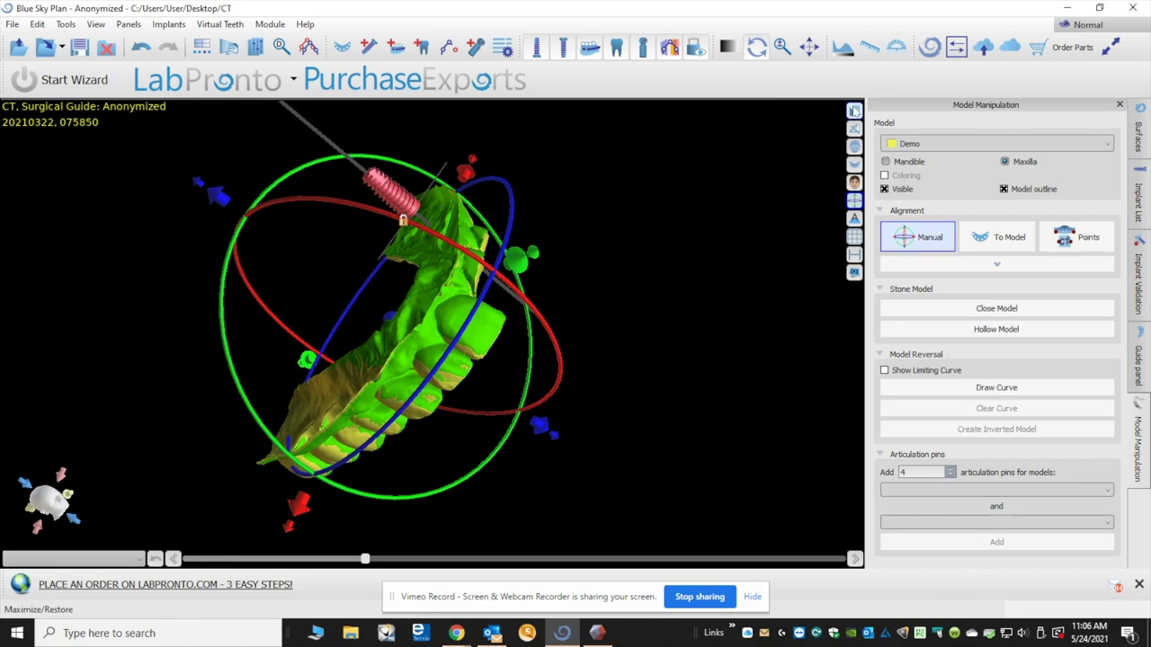
- Restore the multi-view layout and review the STL surfaces list and the Demo model's expanded alignment options
left_click(854, 111)
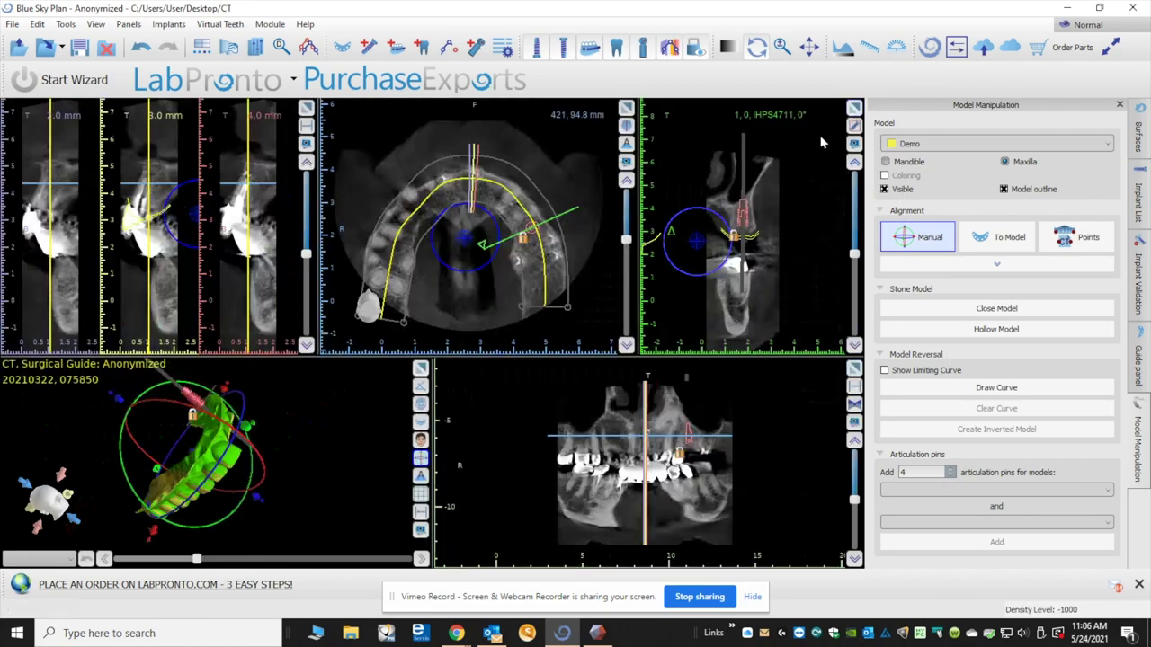
left_click(1144, 364)
left_click(1140, 131)
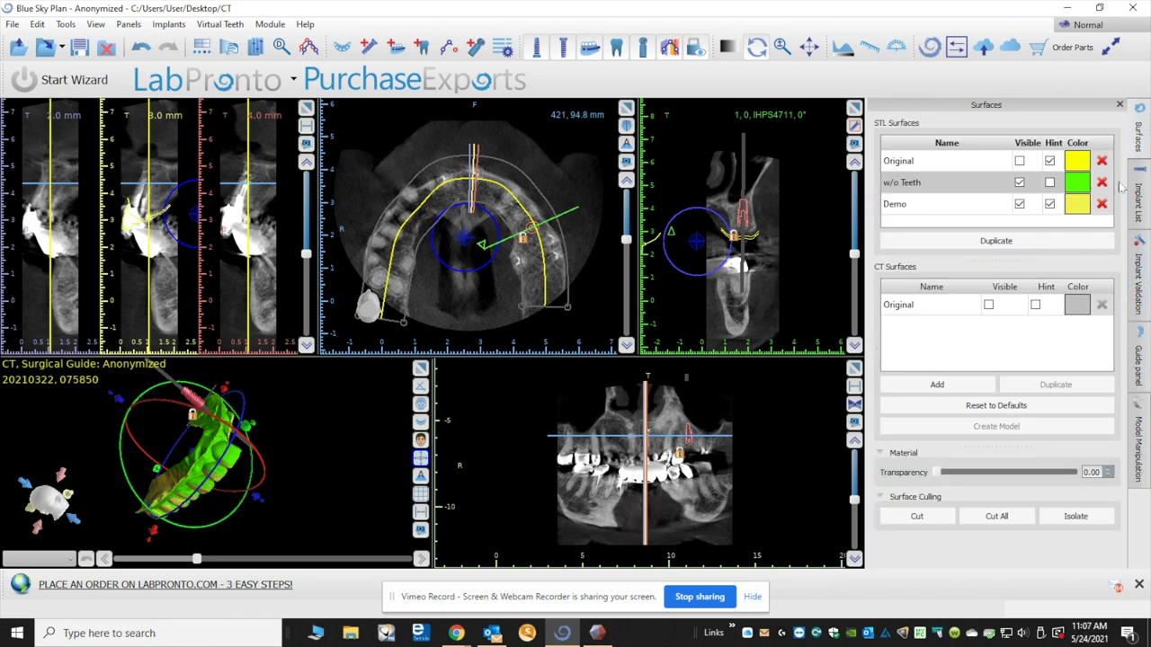
left_click(1142, 418)
left_click(996, 263)
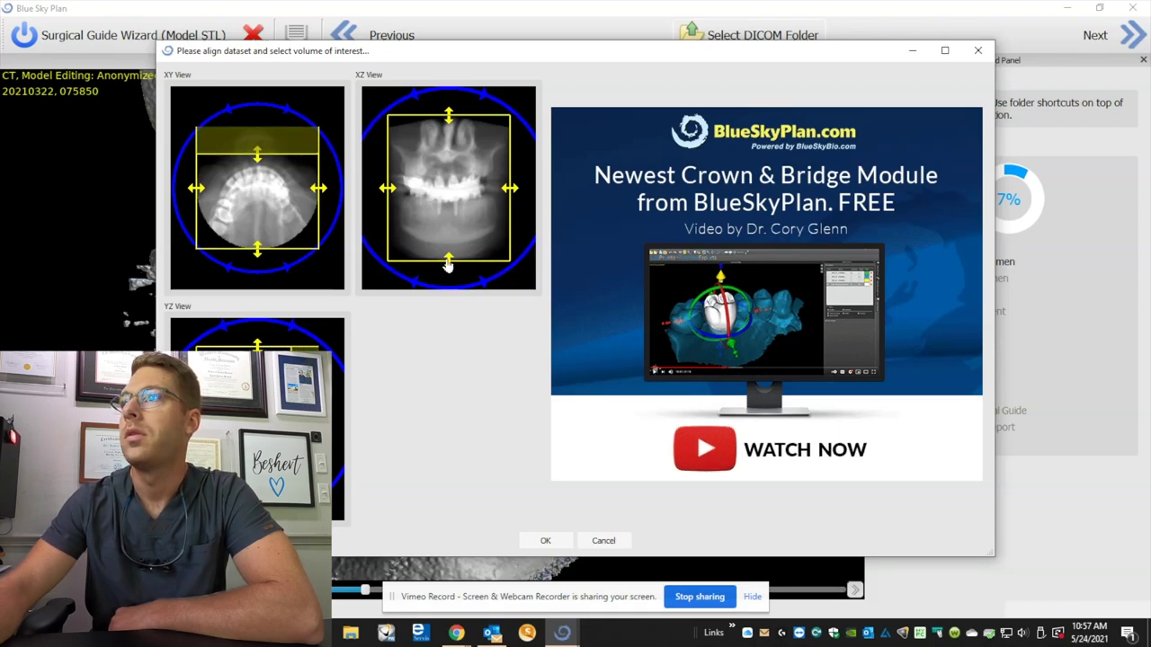
- Trim the lower boundary of the CT volume in the XZ view and accept the volume of interest
left_click_drag(448, 263, 448, 255)
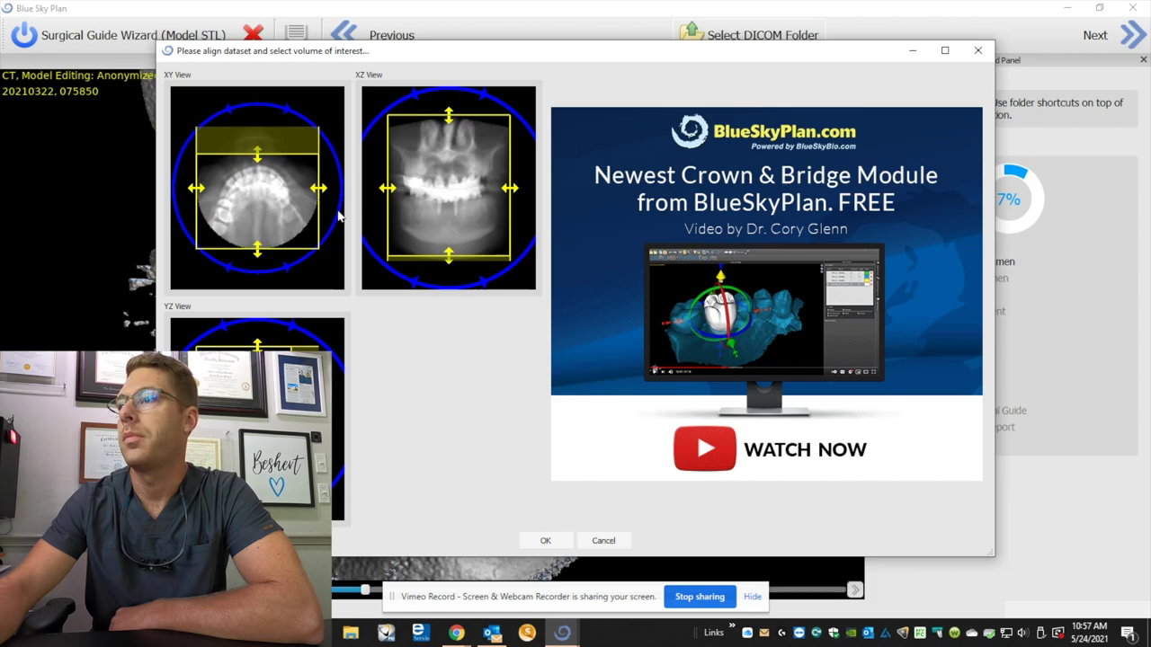
left_click(544, 540)
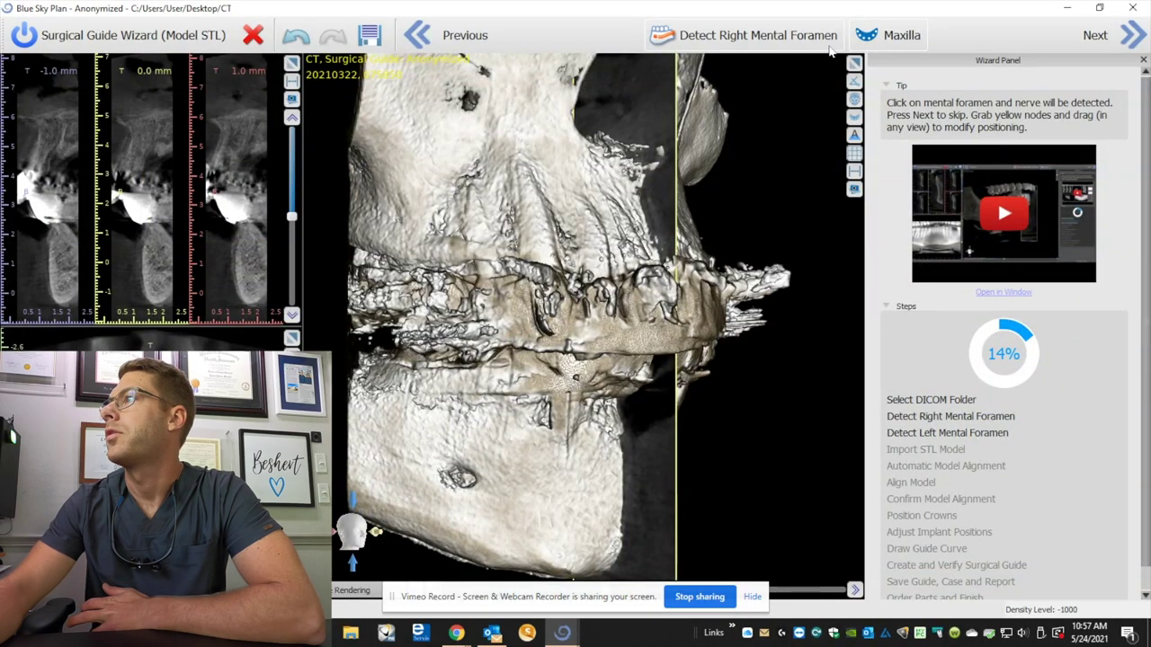
- Skip the right and left mental foramen detection and proceed to importing the STL model
left_click(1110, 38)
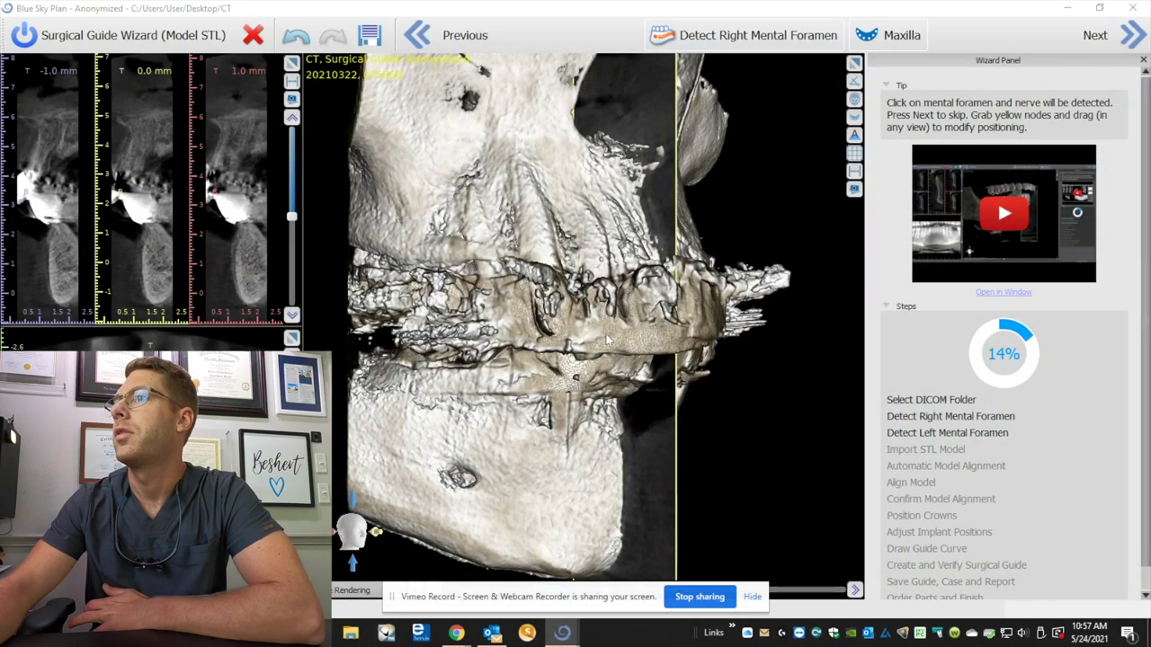
left_click(617, 335)
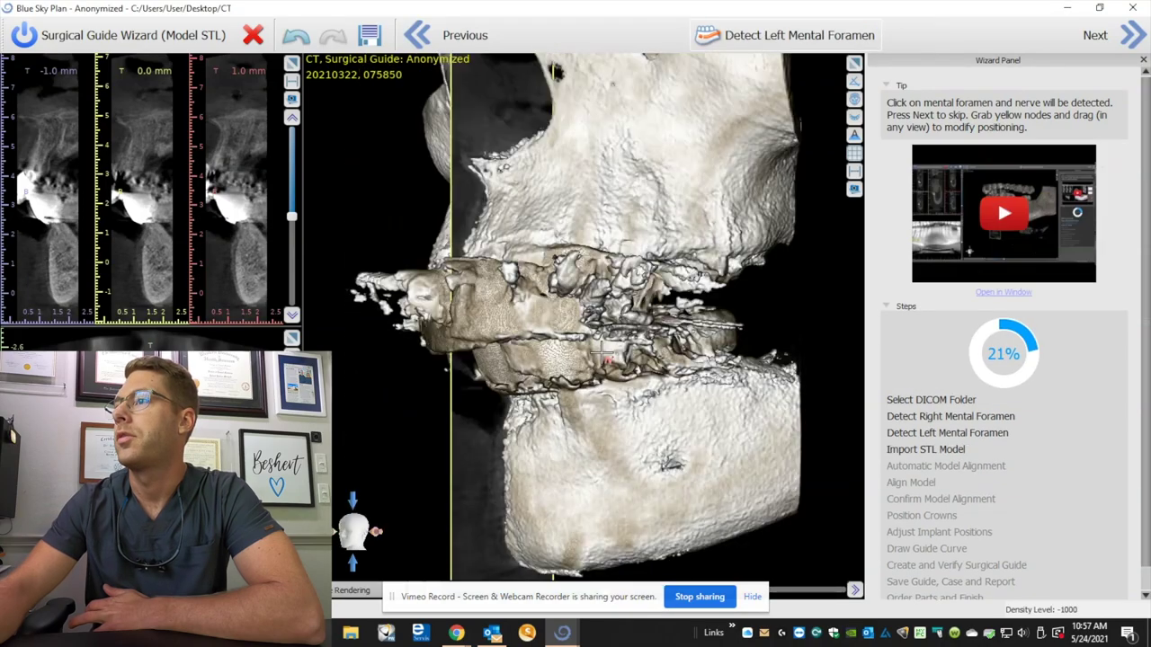
left_click(1110, 38)
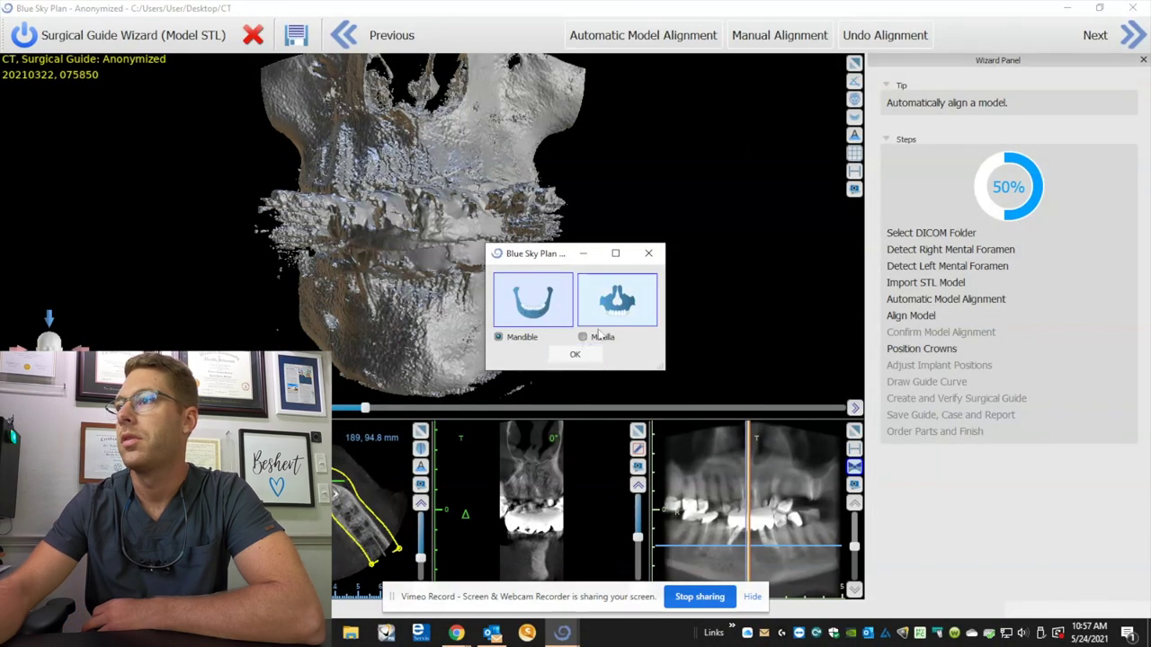
- Assign the imported STL model to the maxilla, check its alignment with the CT surface and continue to crown positioning
left_click(594, 337)
left_click(577, 355)
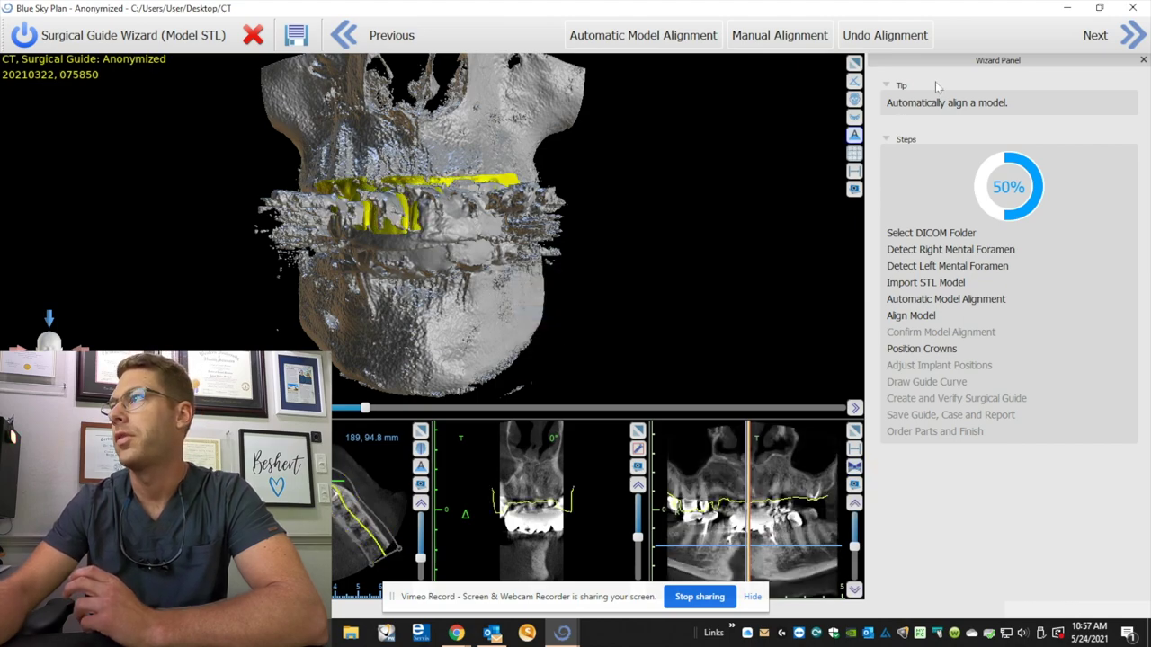
left_click_drag(629, 194, 450, 251)
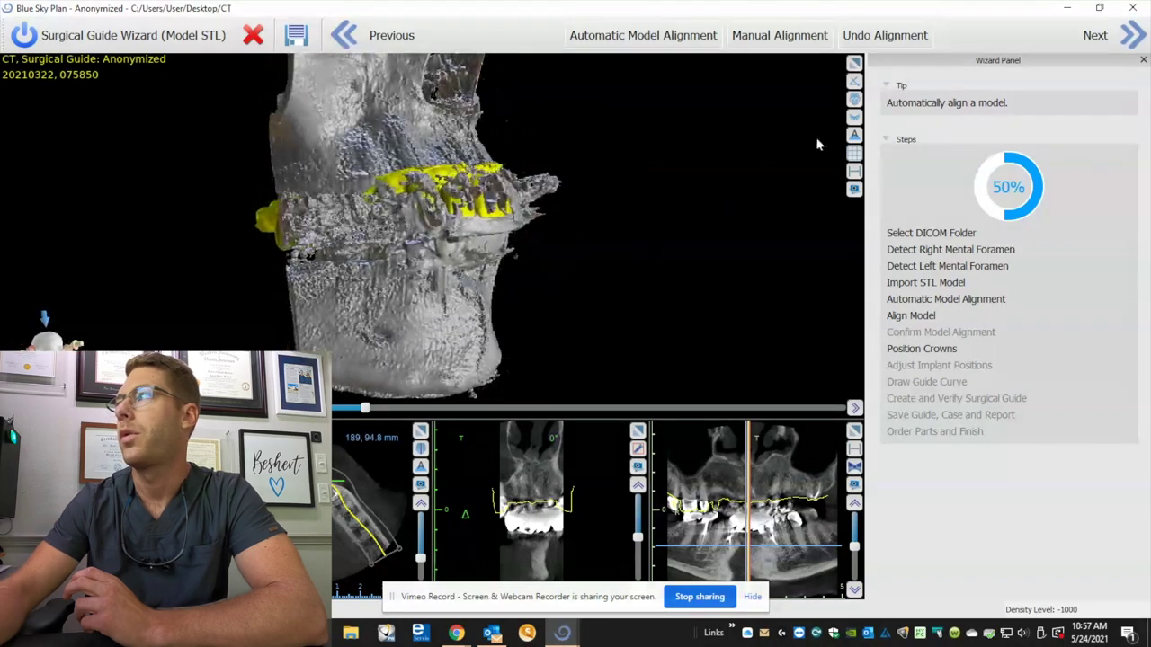
left_click(1126, 35)
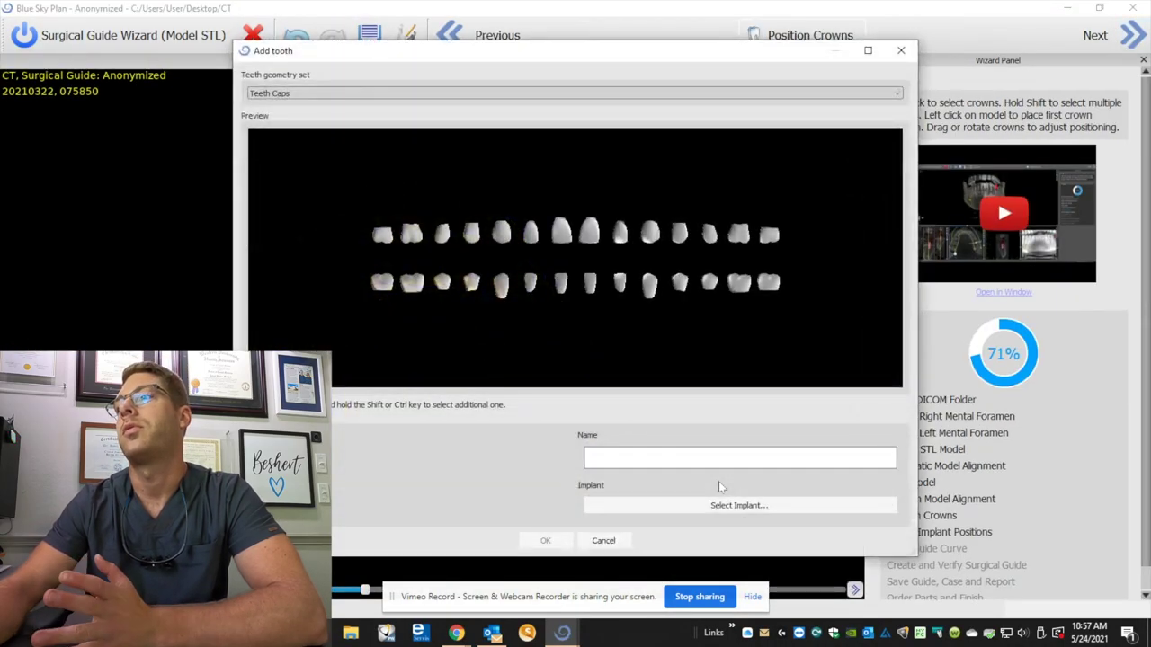
- Choose the Left Maxillary First Molar from the Teeth Caps set as the crown for the upper scan
left_click(592, 543)
left_click_drag(391, 269, 373, 432)
left_click_drag(340, 208, 419, 309)
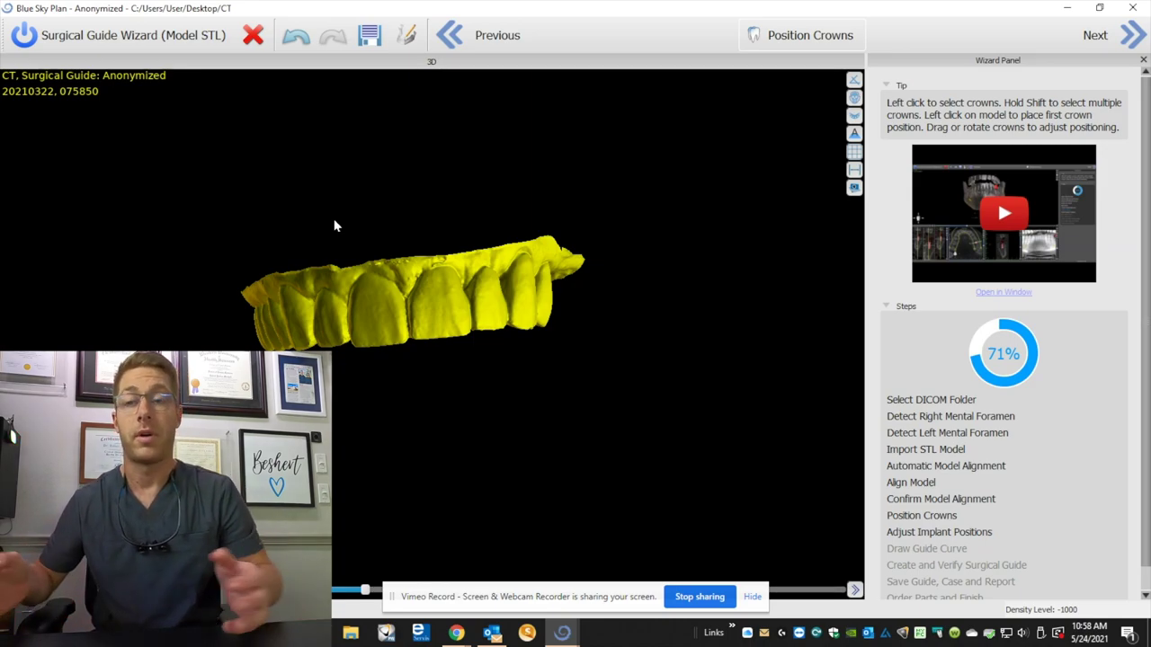
left_click(1133, 38)
left_click(581, 333)
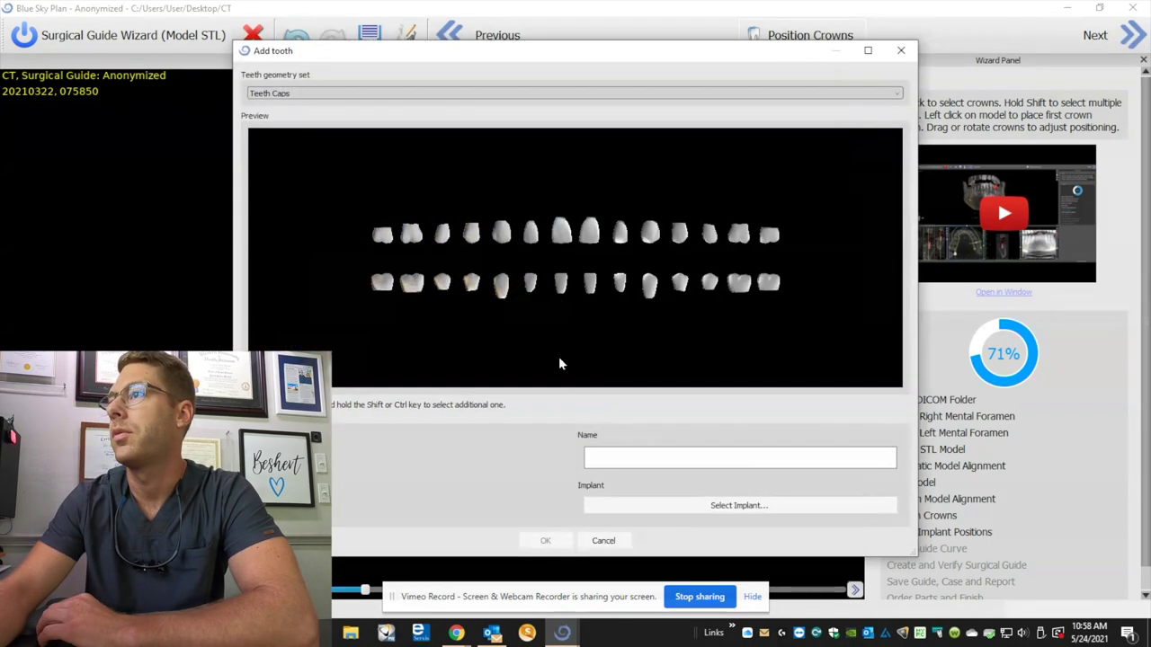
left_click(738, 234)
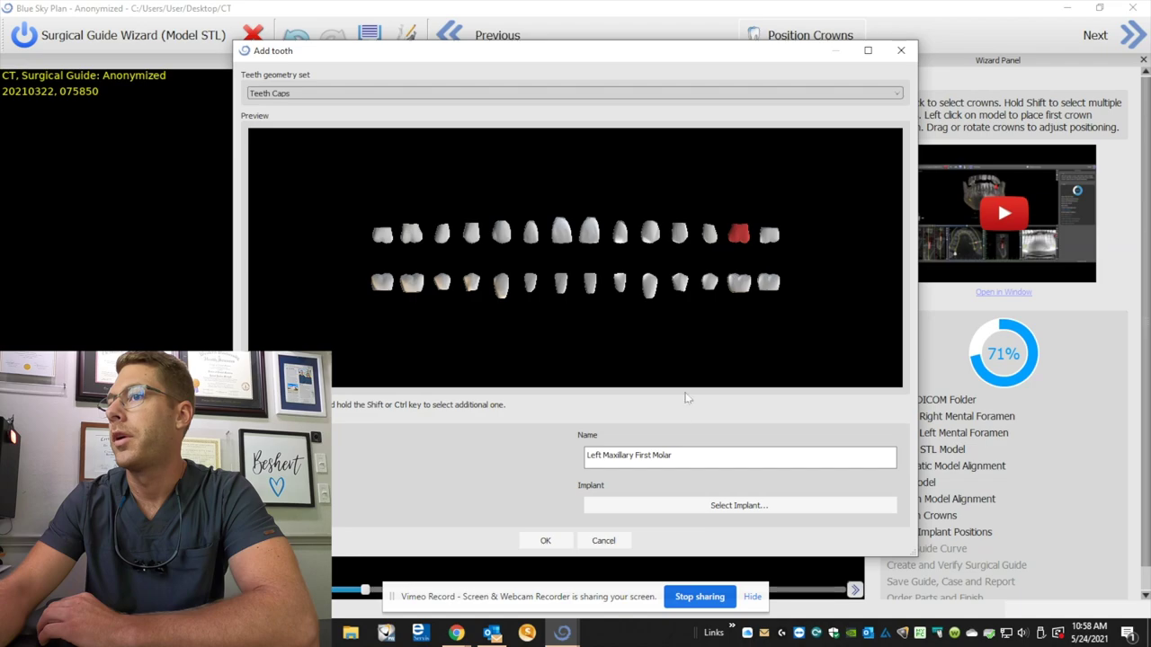
left_click(545, 540)
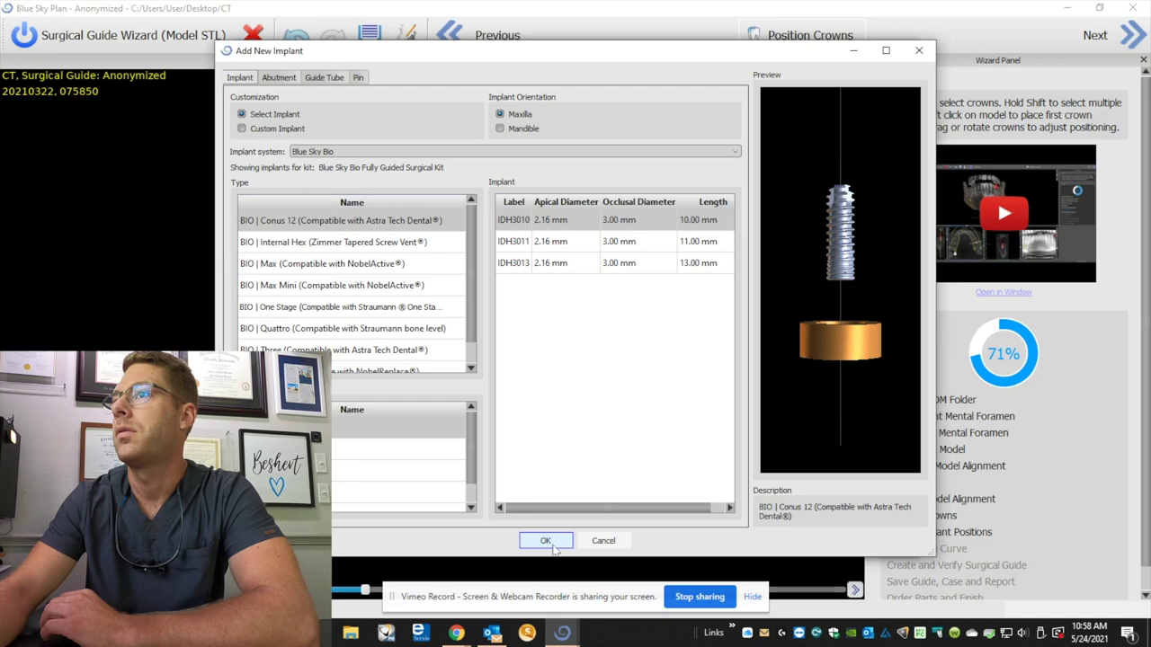
- Add implant IHPS4711, 4.70 mm occlusal diameter and 11.50 mm long, from the BIO | Internal Hex type
left_click(335, 243)
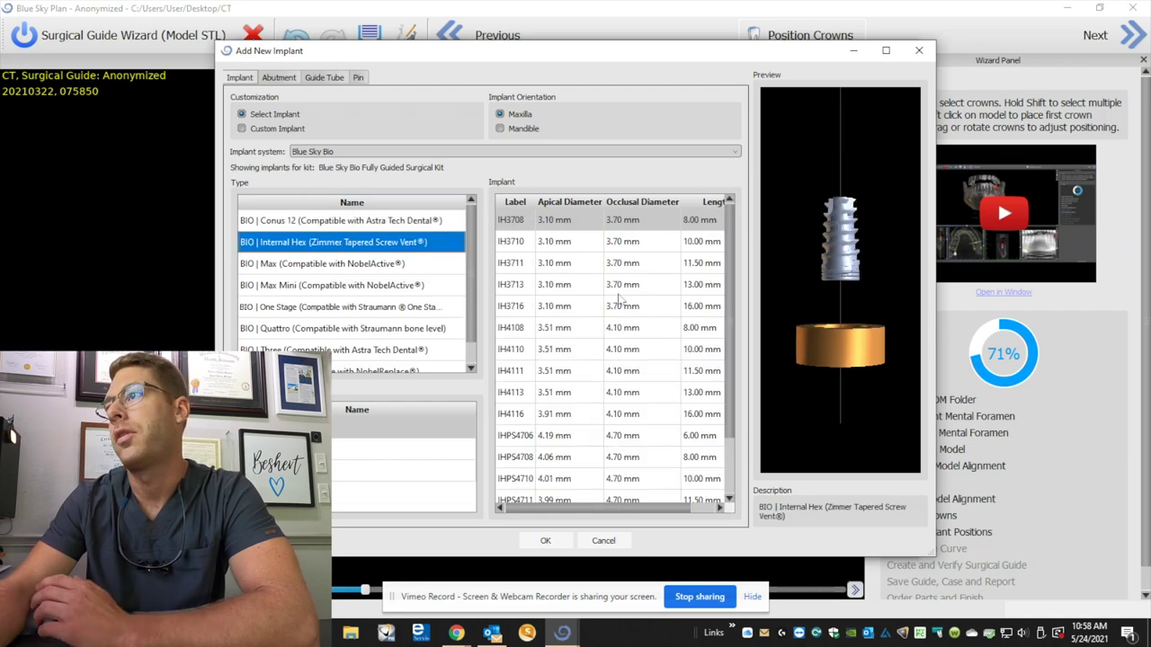
scroll(589, 419, "down", 1)
left_click(585, 406)
left_click(597, 448)
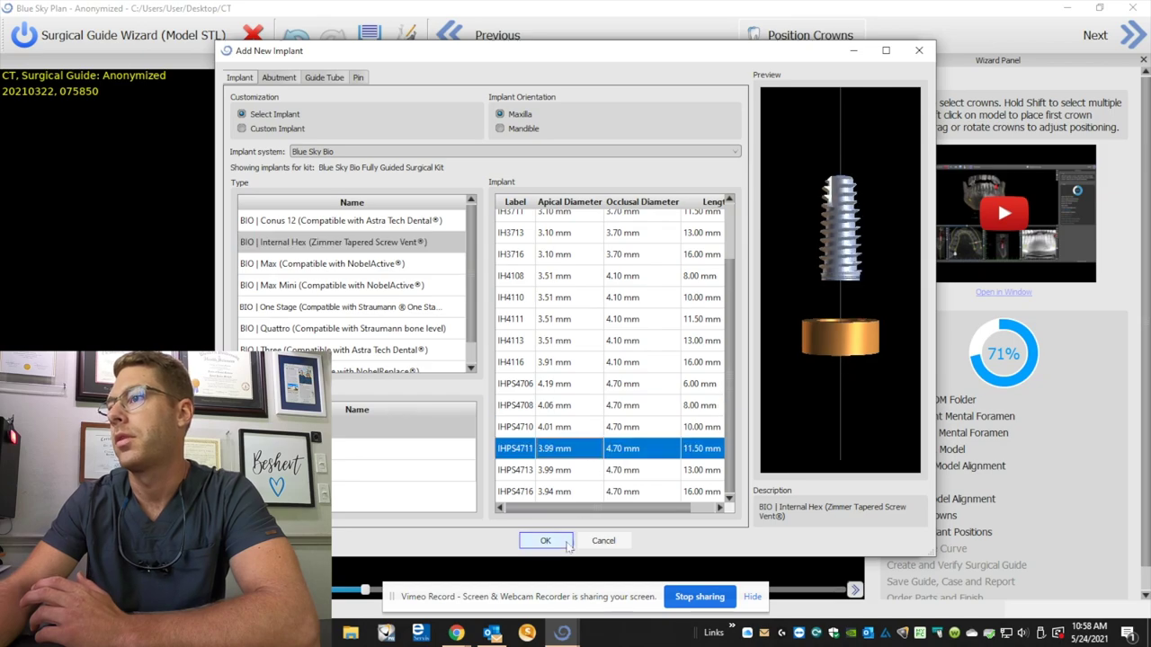
left_click(545, 541)
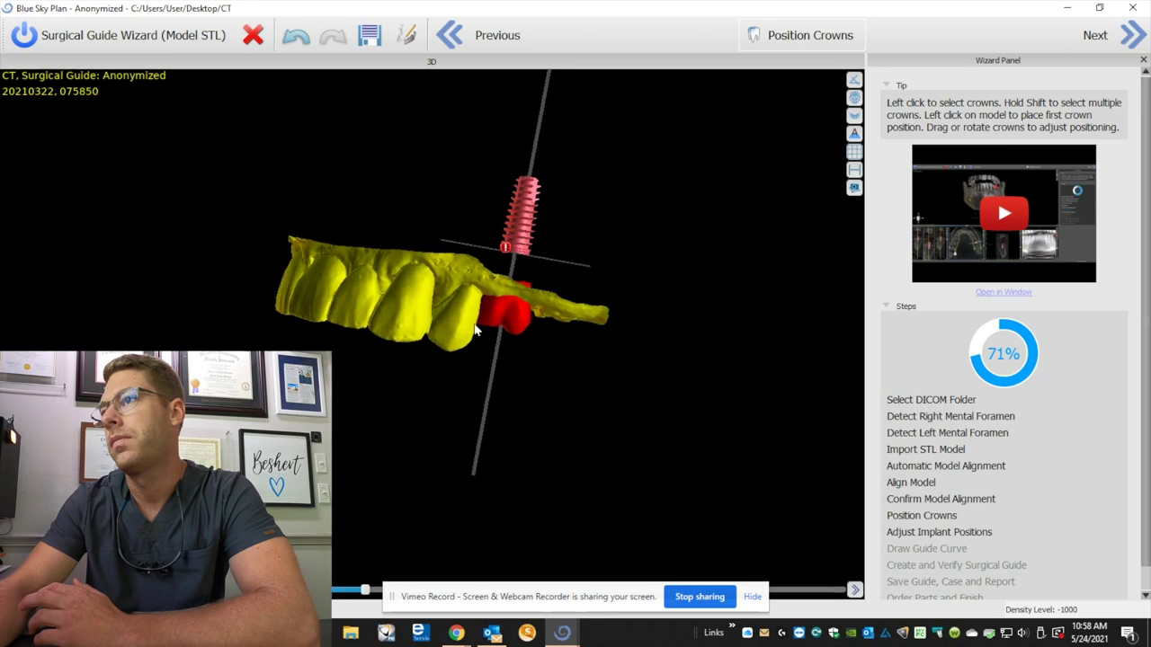
- Lower the first molar crown to the occlusal level of the neighbouring teeth
left_click_drag(506, 322, 506, 349)
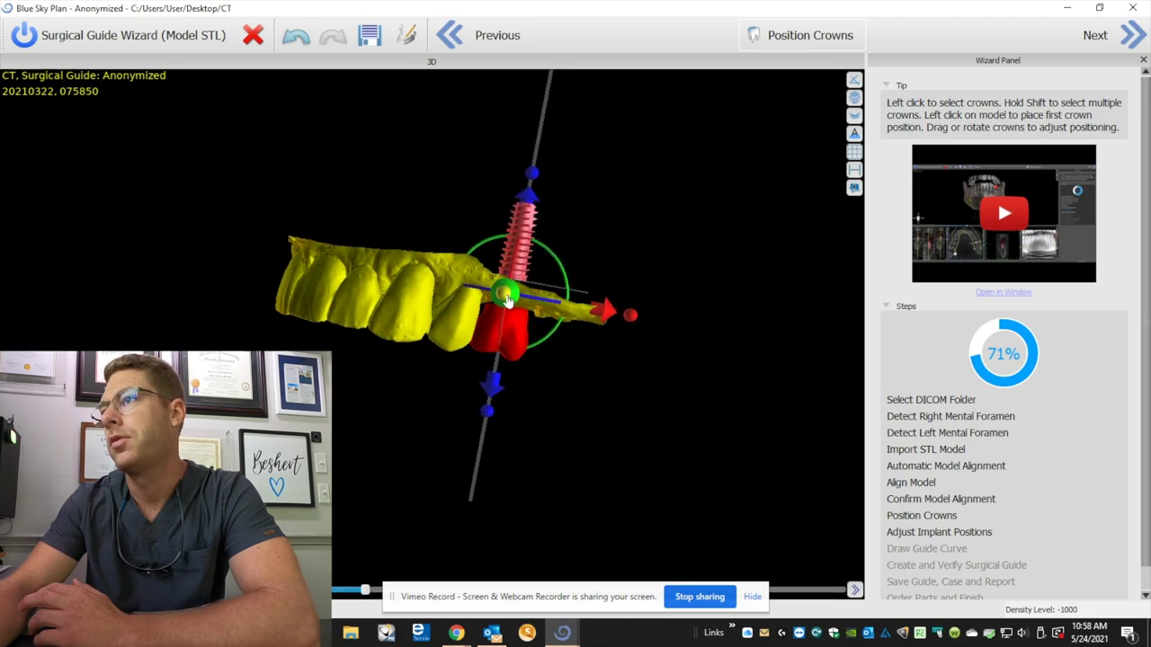
left_click_drag(549, 319, 536, 241)
left_click_drag(524, 282, 522, 282)
left_click_drag(535, 413, 493, 289)
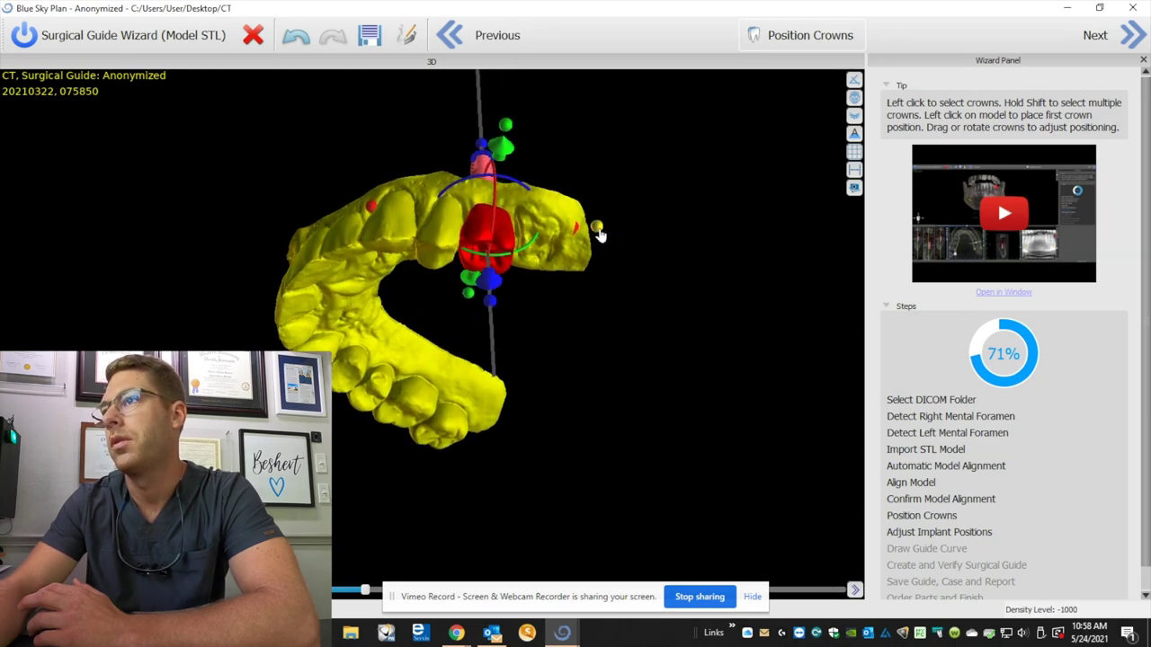
- Adjust the crown's mesiodistal size and shift it palatally over the ridge behind the last premolar
left_click_drag(599, 231, 608, 230)
left_click_drag(457, 434, 457, 181)
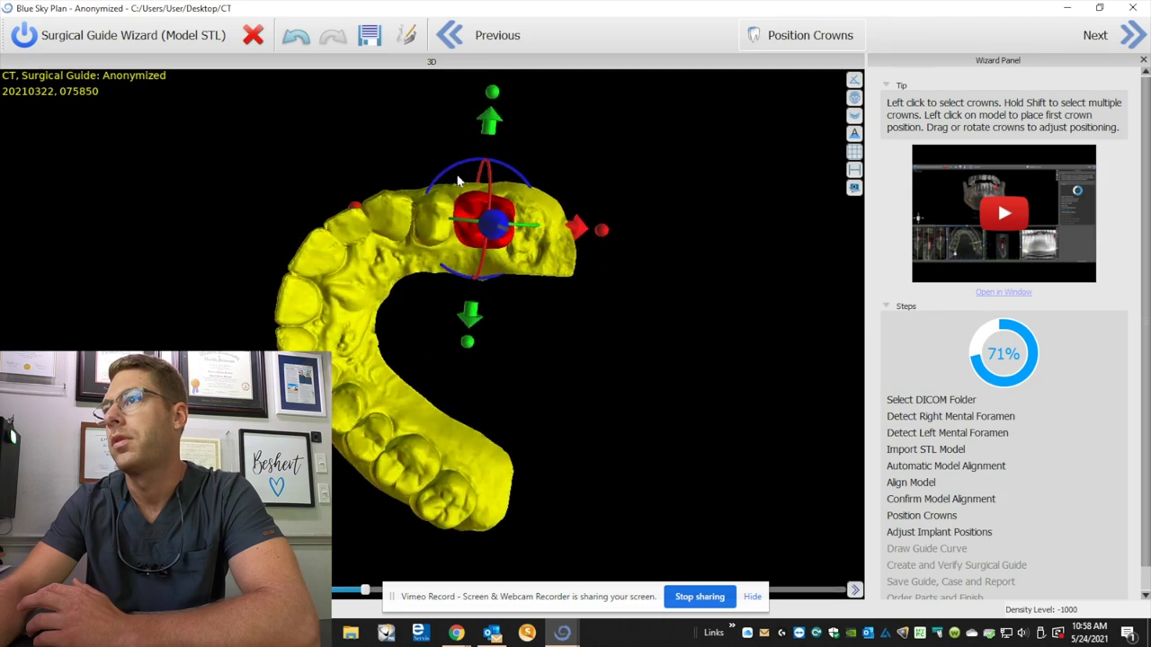
left_click_drag(479, 226, 464, 241)
left_click_drag(350, 162, 99, 302)
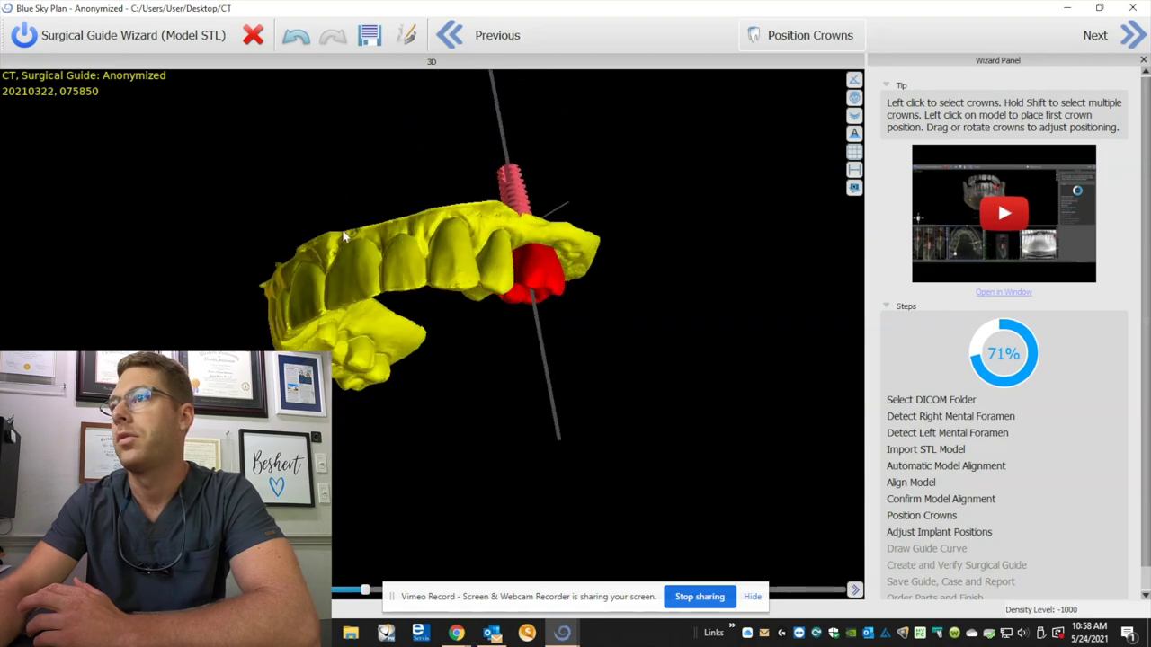
right_click_drag(343, 235, 206, 322)
- Refine the crown's buccolingual size and position so that it follows the dental arch
mouse_move(501, 277)
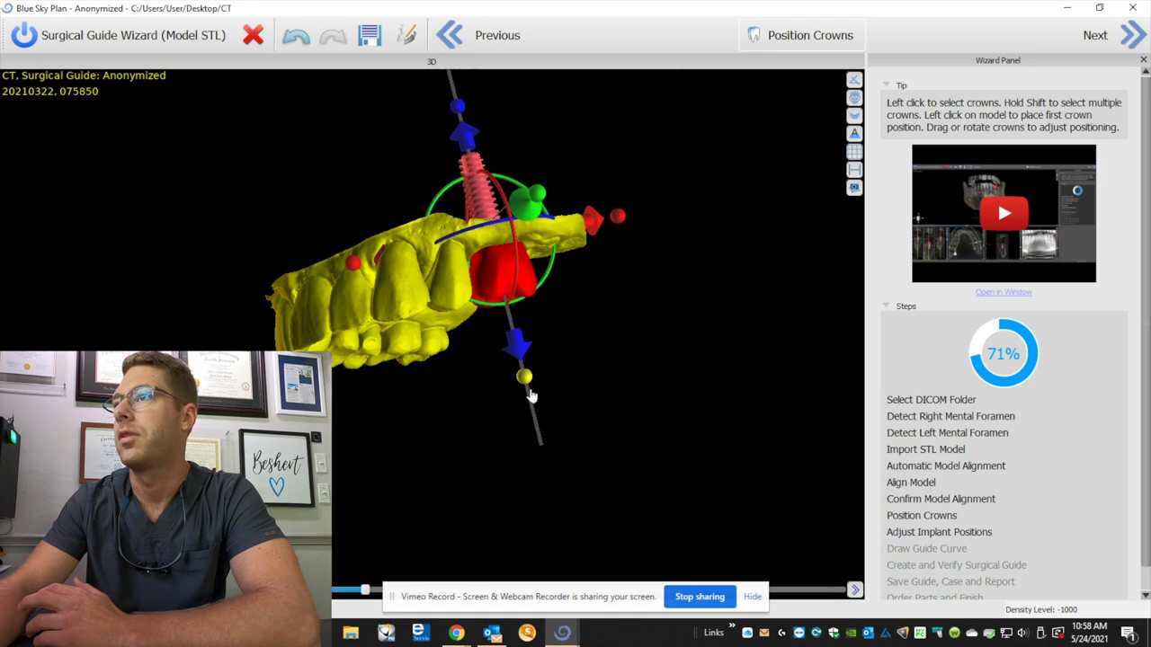
right_click_drag(500, 278, 322, 262)
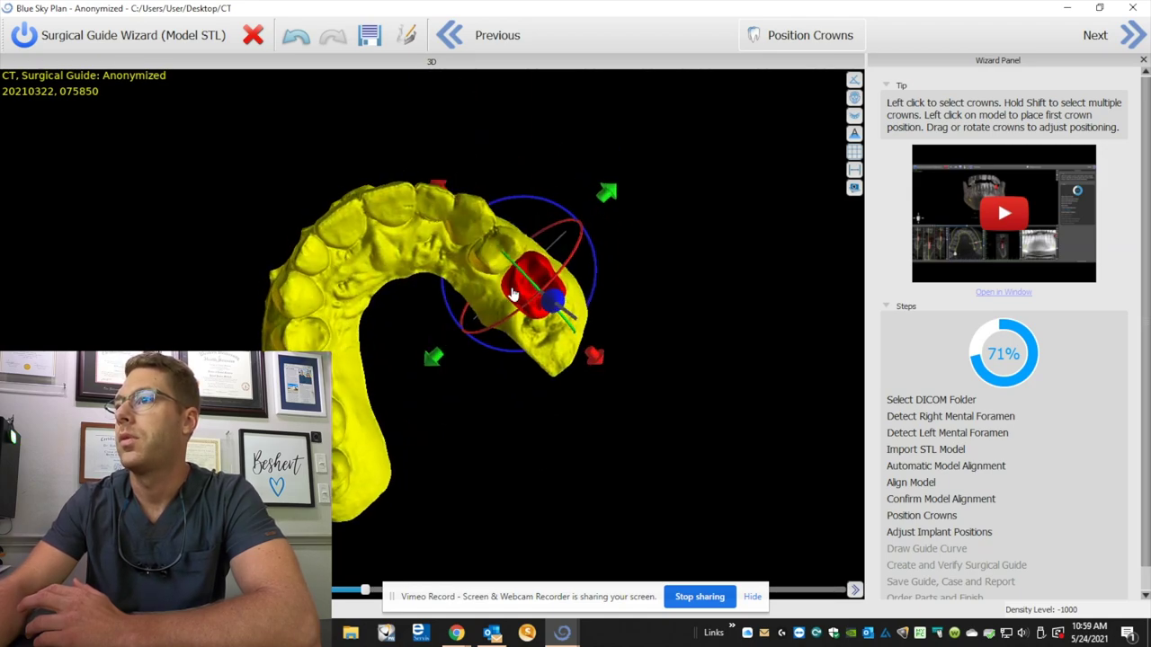
right_click_drag(391, 441, 270, 297)
left_click_drag(652, 231, 661, 223)
left_click_drag(472, 365, 467, 370)
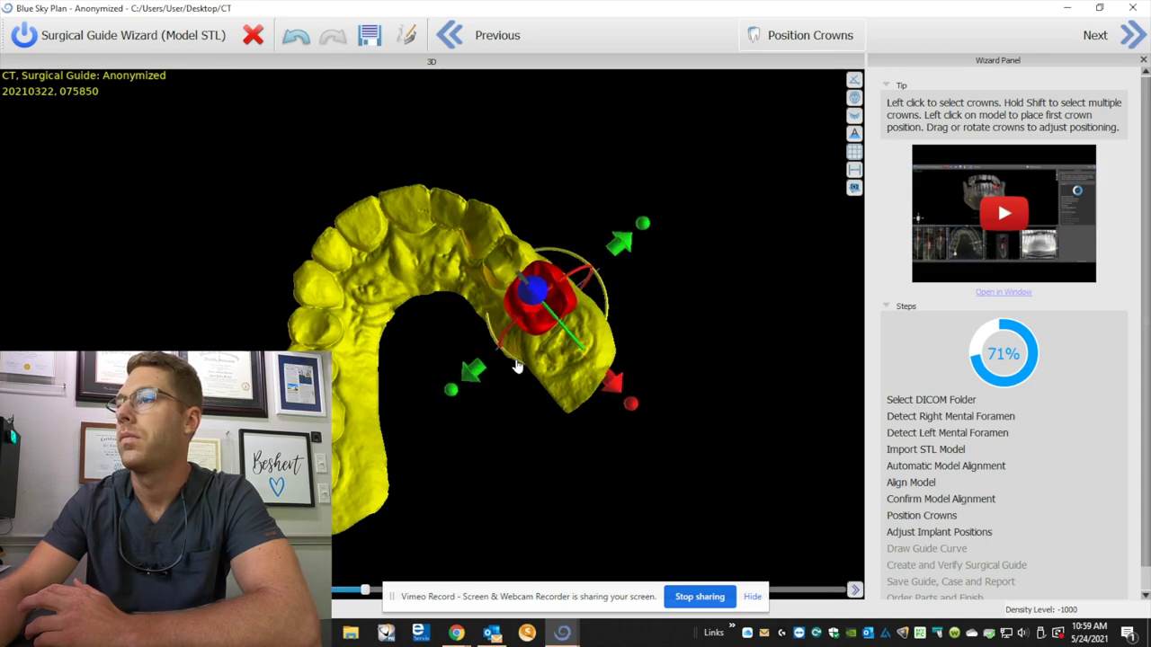
- Check the crown's fit from the buccal and occlusal sides and accept its position
right_click_drag(369, 229, 422, 314)
left_click(525, 269)
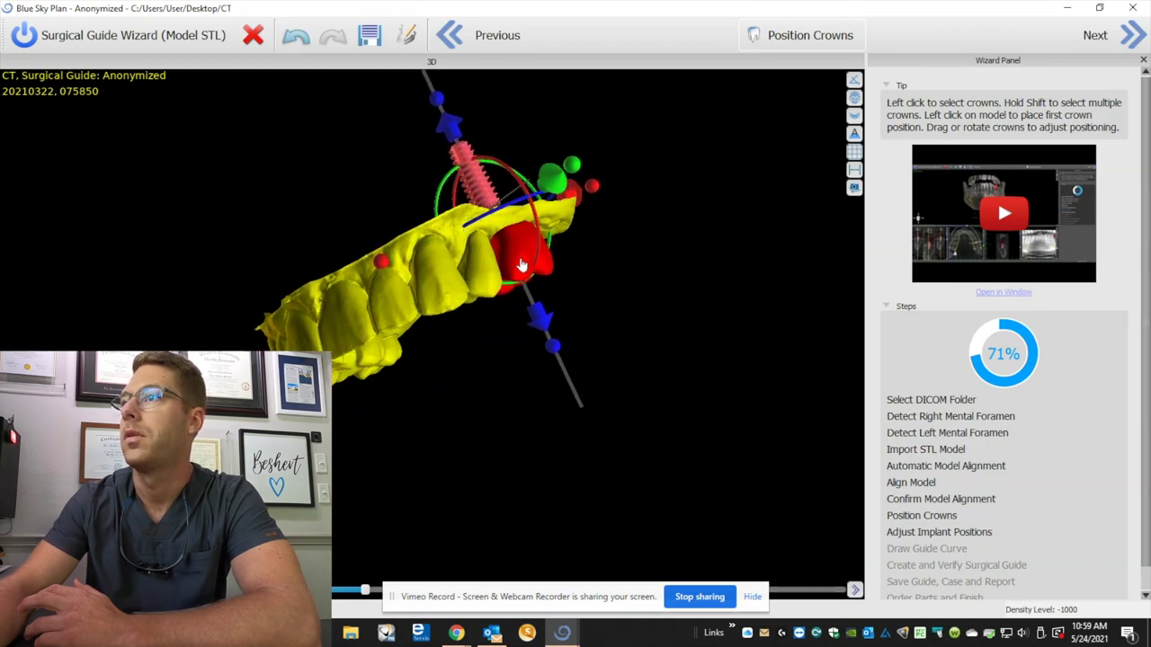
right_click_drag(525, 270, 584, 451)
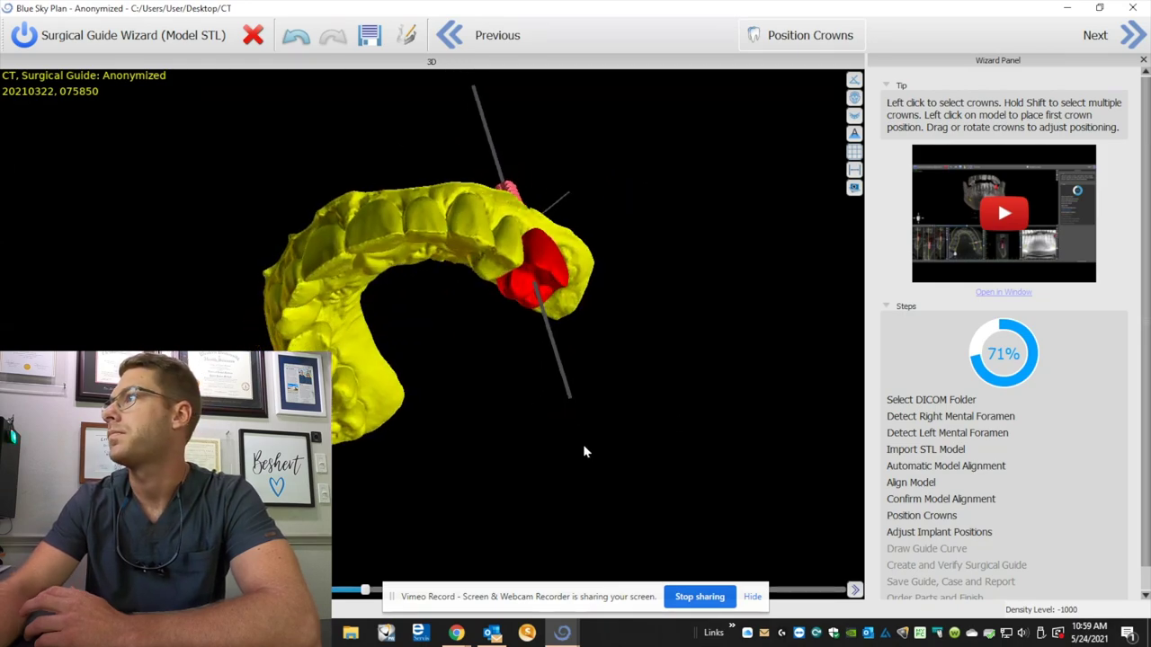
left_click(1120, 40)
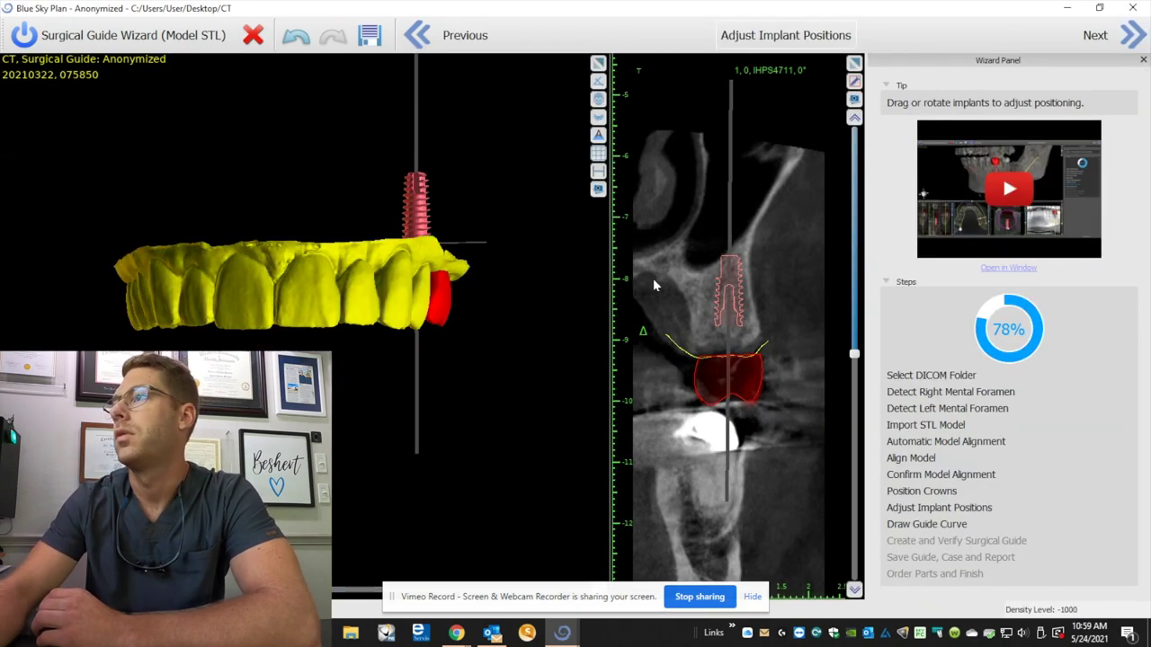
- Shift the implant slightly within the bone in the implant cross-section and accept its position
mouse_move(737, 294)
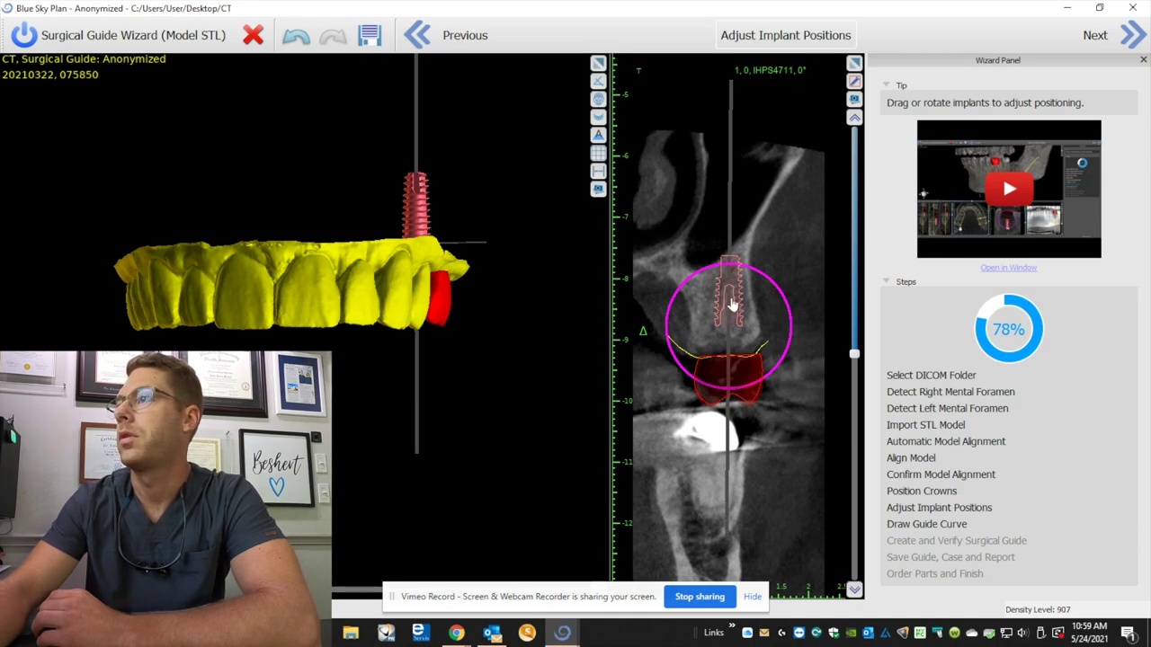
left_click_drag(731, 300, 725, 306)
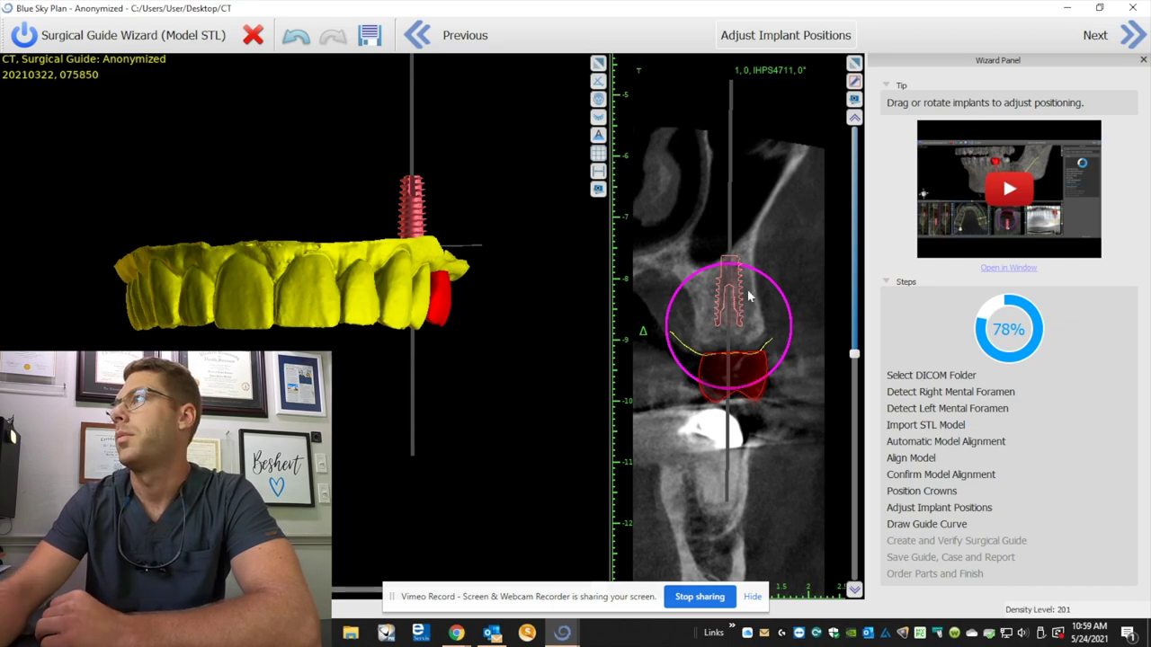
left_click(1132, 41)
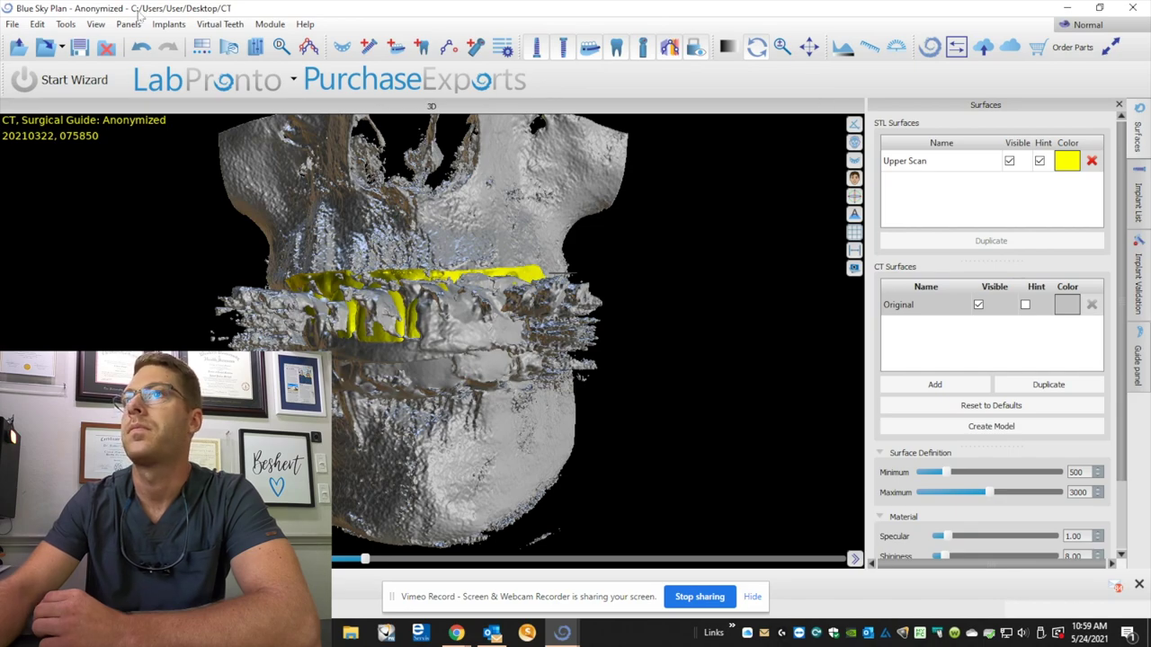
- Switch to the layout combining cross-section, axial, implant, panoramic and 3D views, and raise the axial slice to the maxillary implant level
left_click(96, 23)
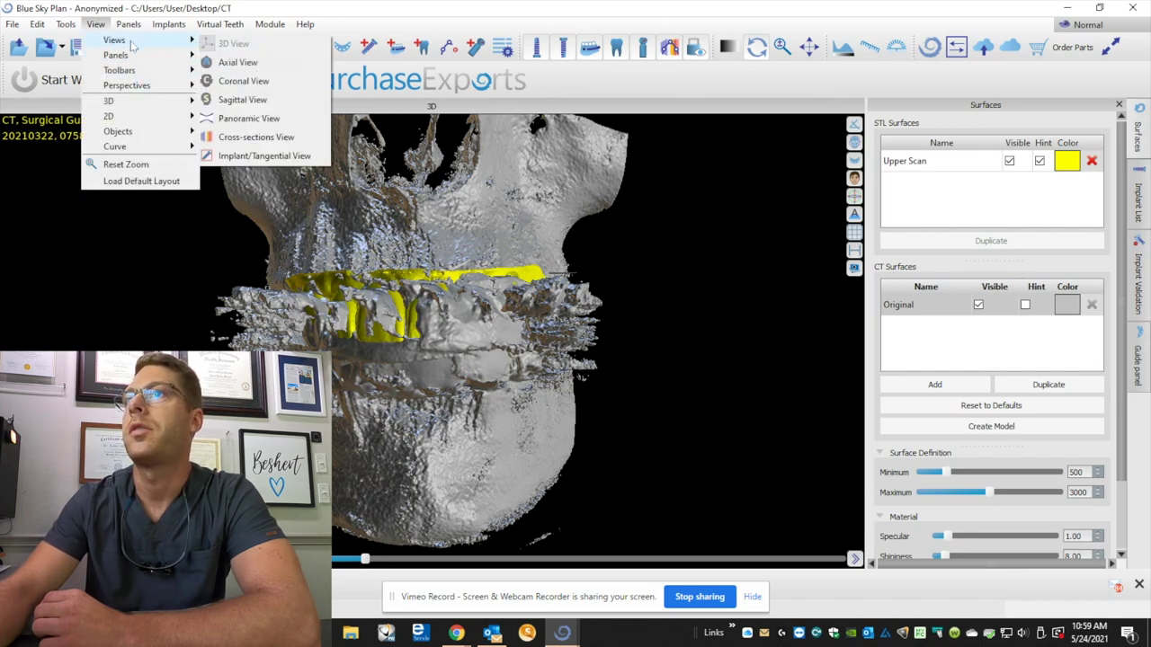
mouse_move(144, 59)
mouse_move(174, 76)
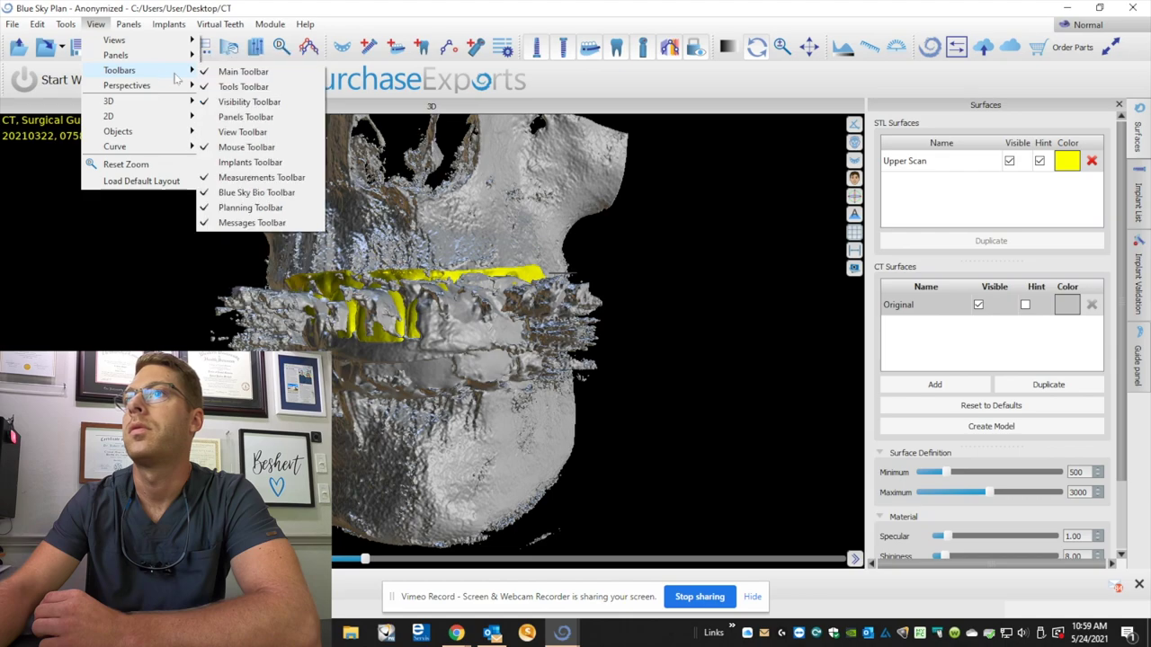
left_click(244, 104)
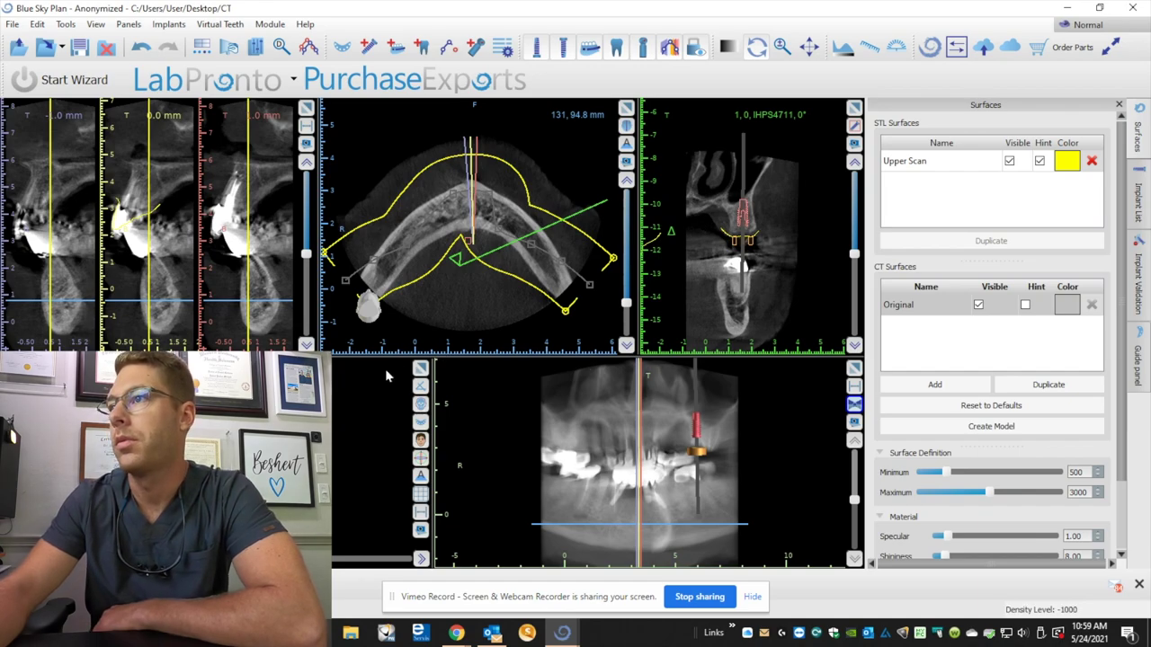
left_click_drag(626, 306, 630, 245)
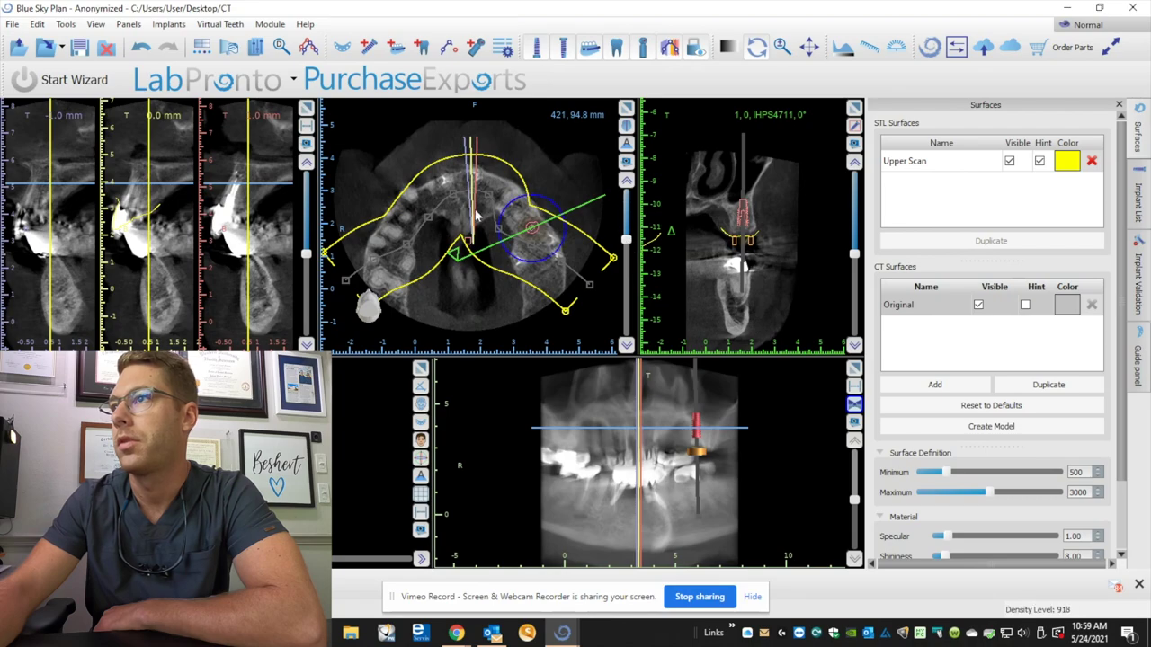
- Reshape the panoramic curve in the axial view so that it follows the maxillary arch to both posterior ends
left_click_drag(471, 196, 471, 180)
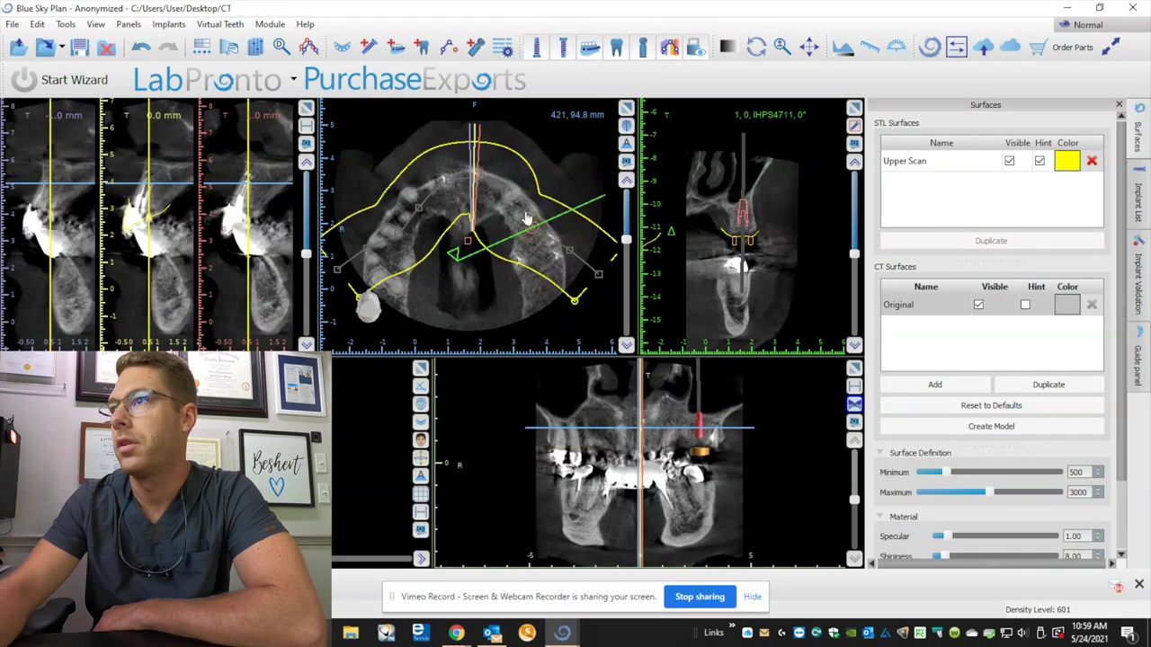
left_click_drag(514, 221, 518, 204)
left_click_drag(566, 254, 545, 315)
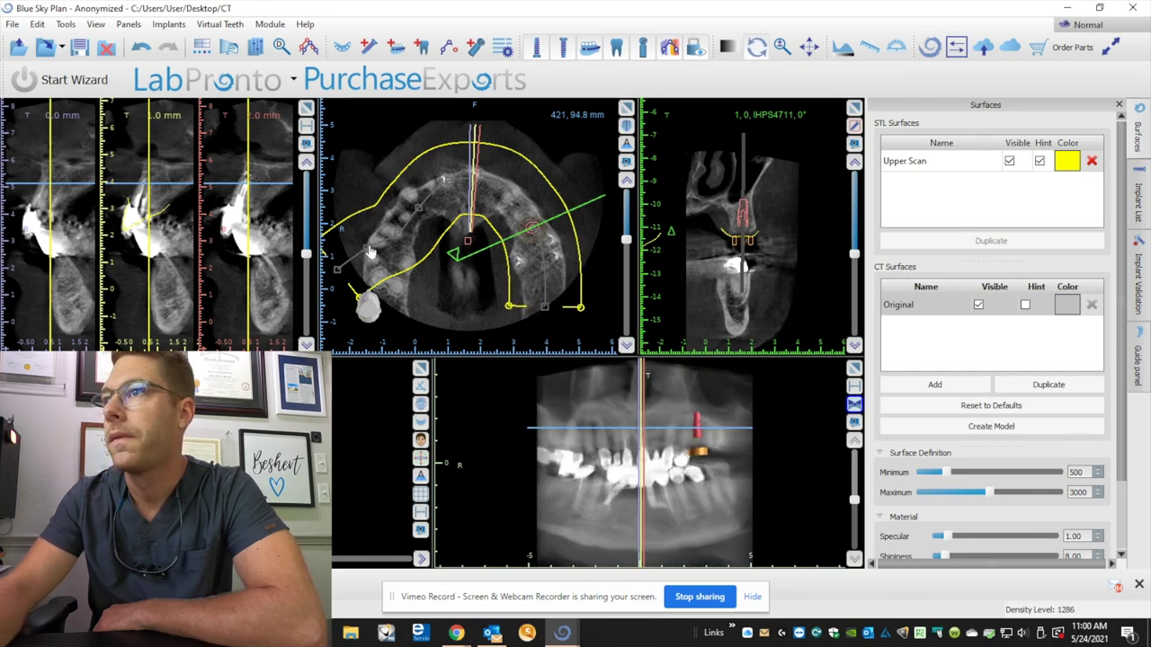
left_click_drag(367, 250, 381, 319)
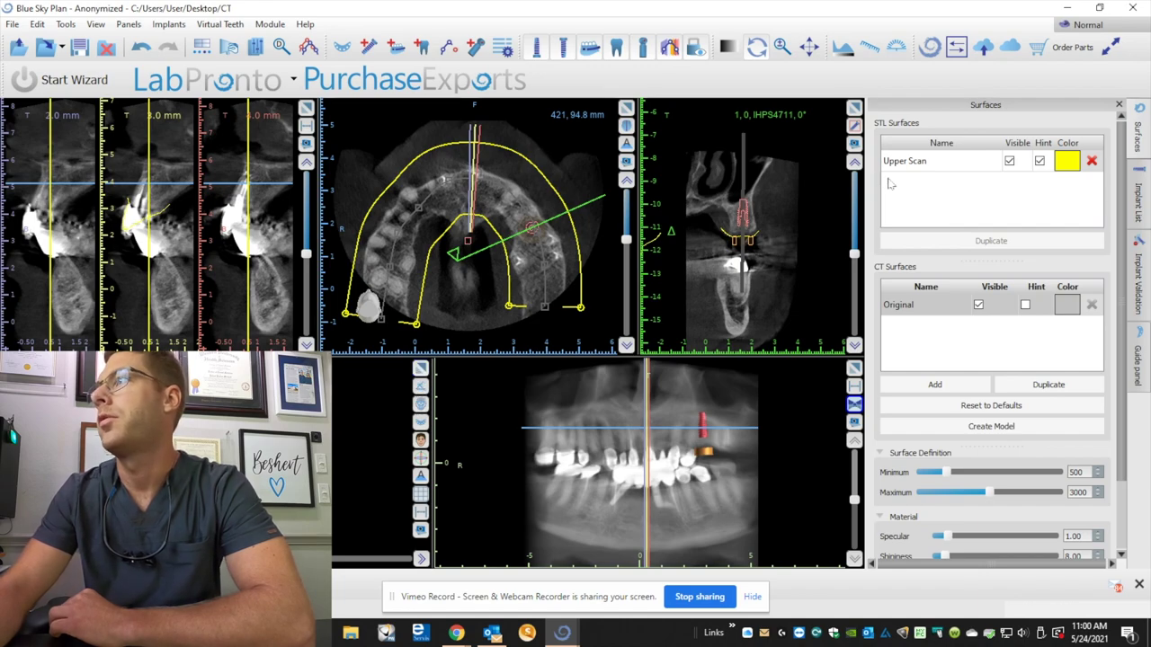
- Duplicate the Upper Scan STL surface and rename the first of the two surfaces Original
right_click(926, 161)
left_click(964, 166)
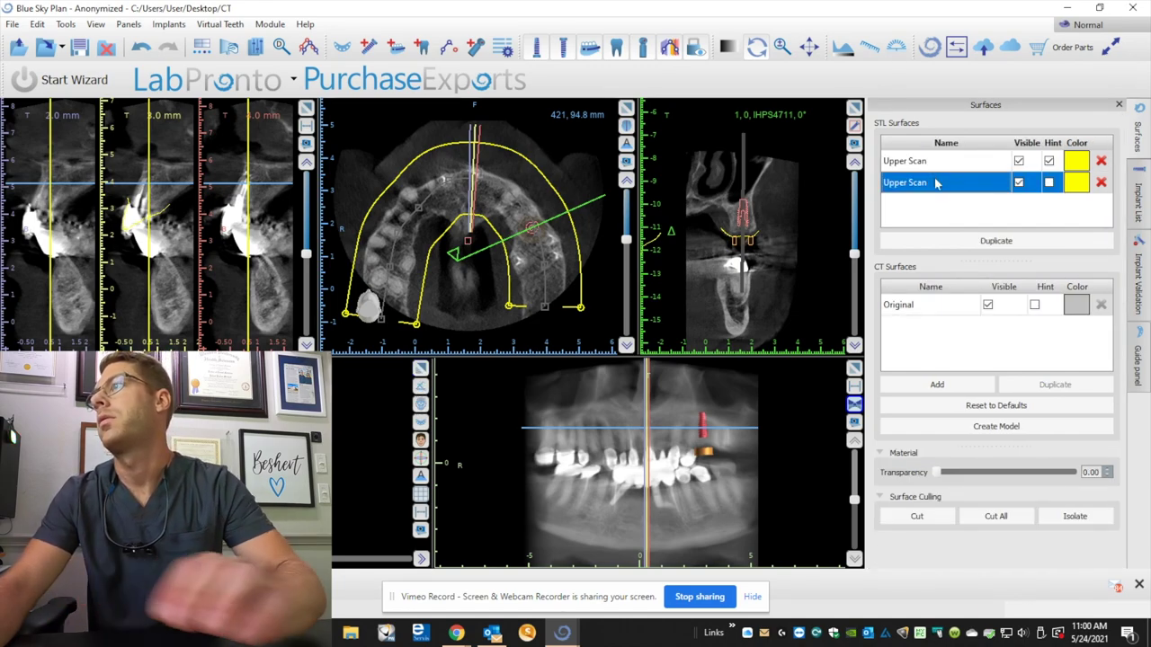
double_click(905, 161)
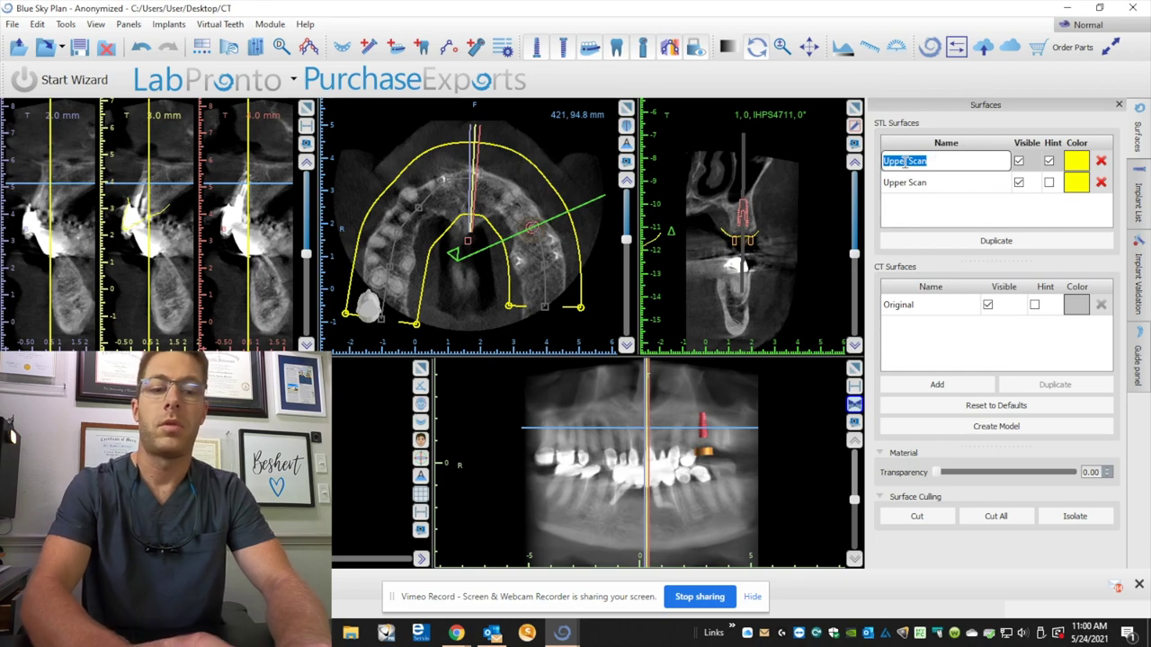
type("Original")
right_click(897, 162)
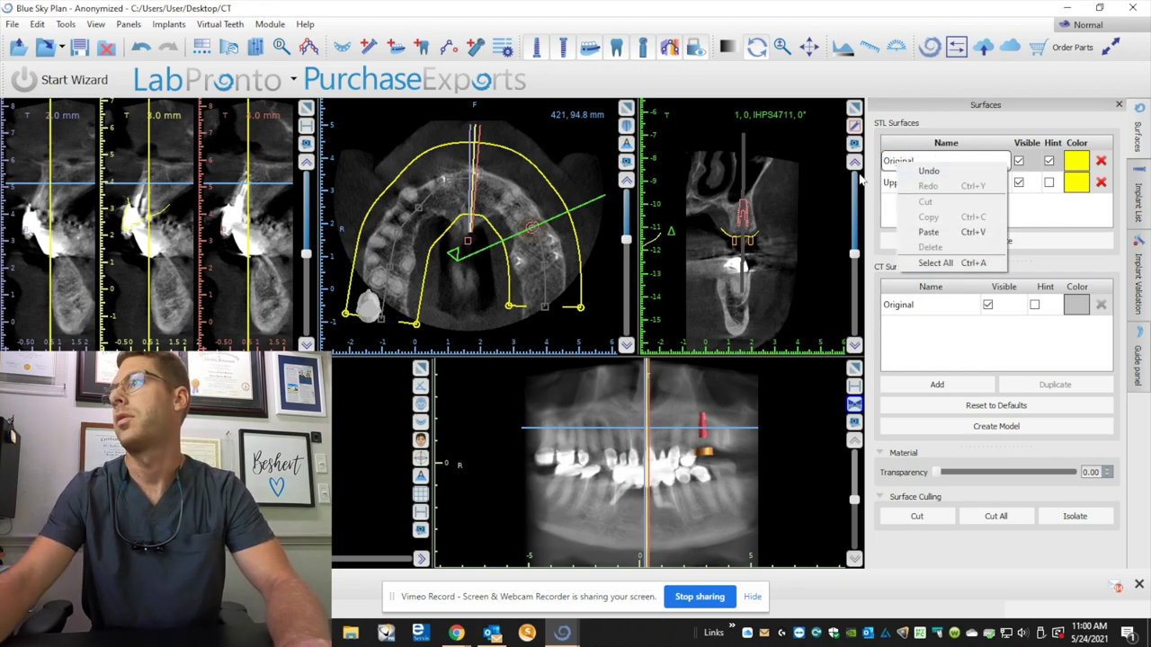
left_click(902, 184)
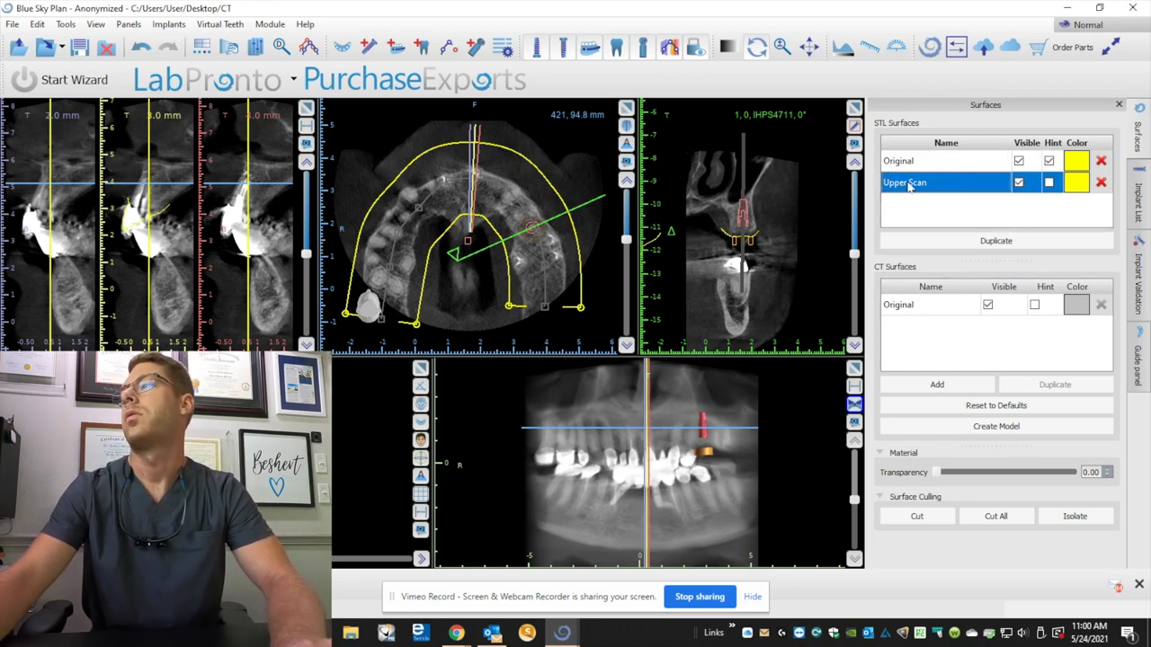
- Rename the duplicated scan w/o Teeth and change its color to green
right_click(909, 186)
double_click(902, 183)
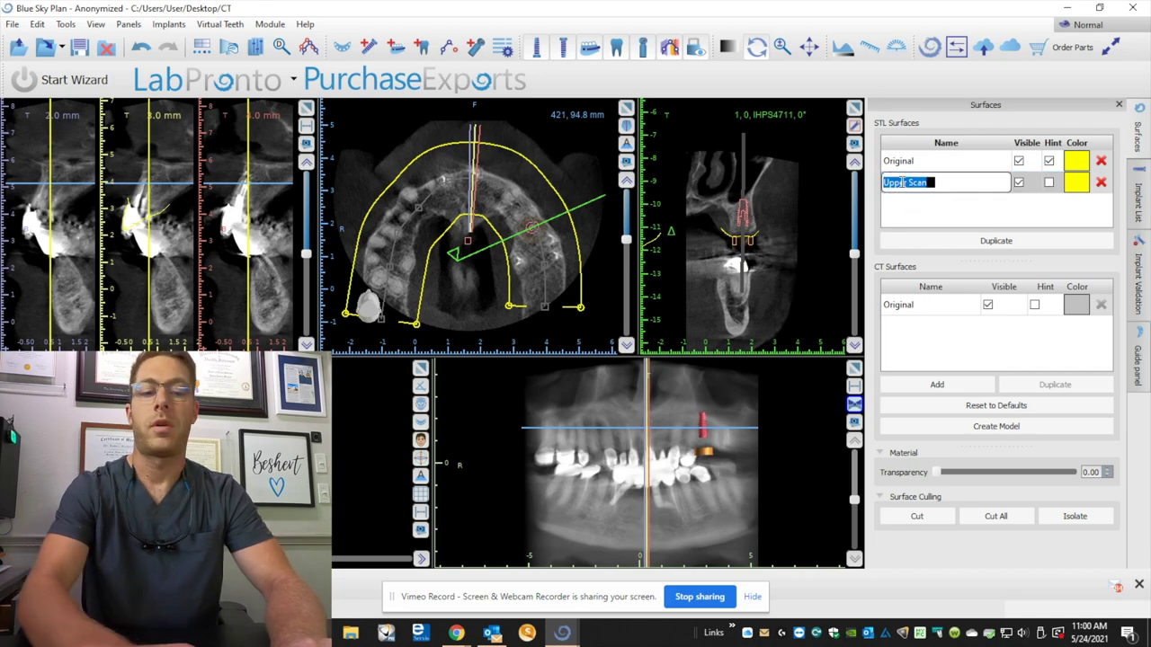
type("w")
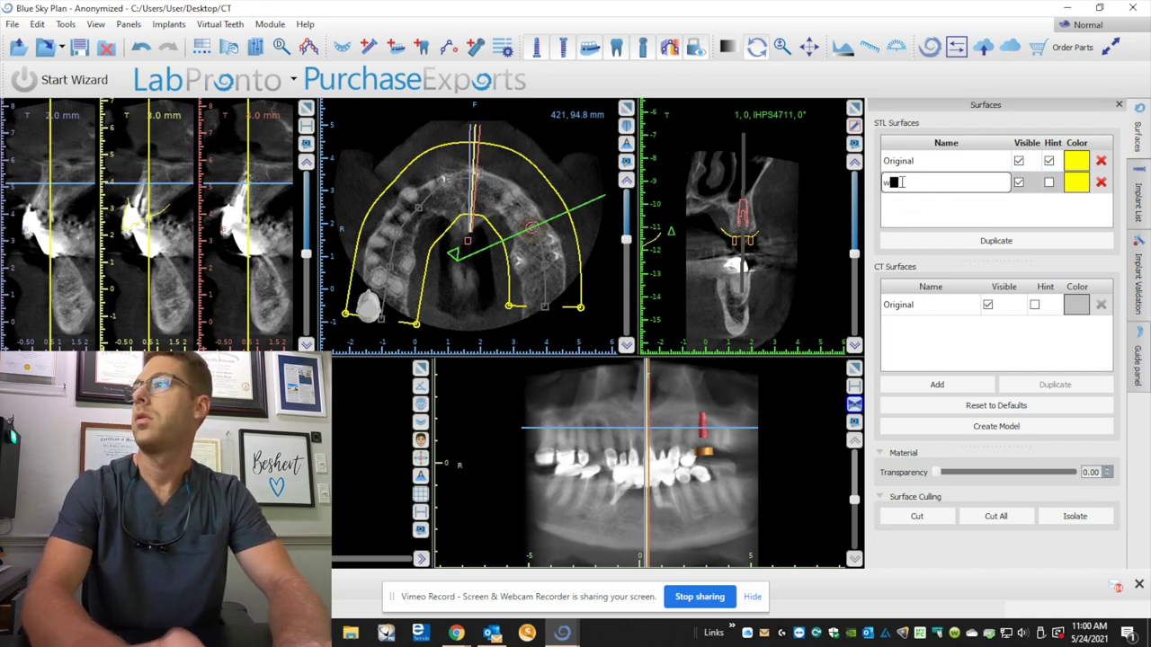
type("/o Teeth")
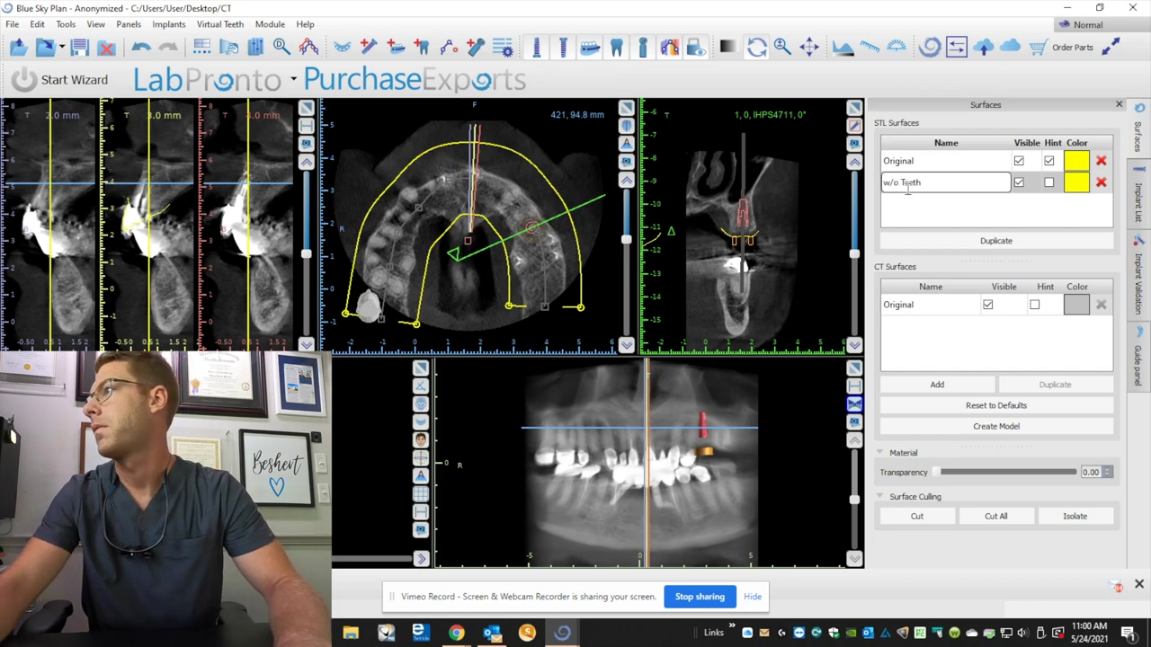
key("Return")
left_click(1076, 183)
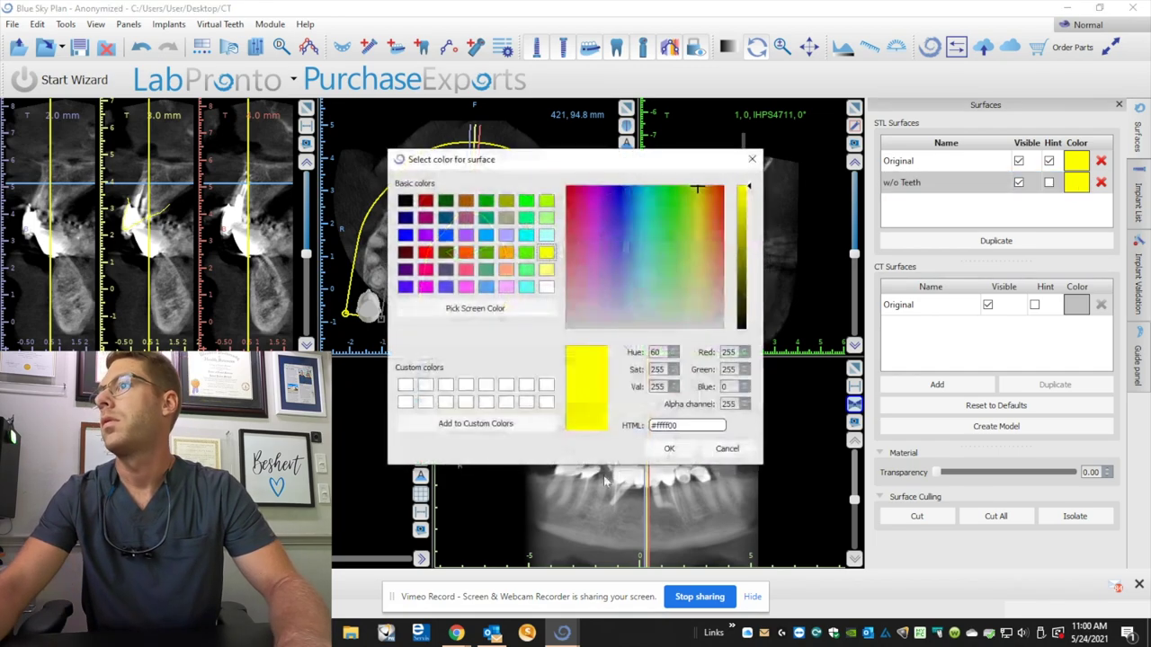
left_click(525, 252)
left_click(669, 449)
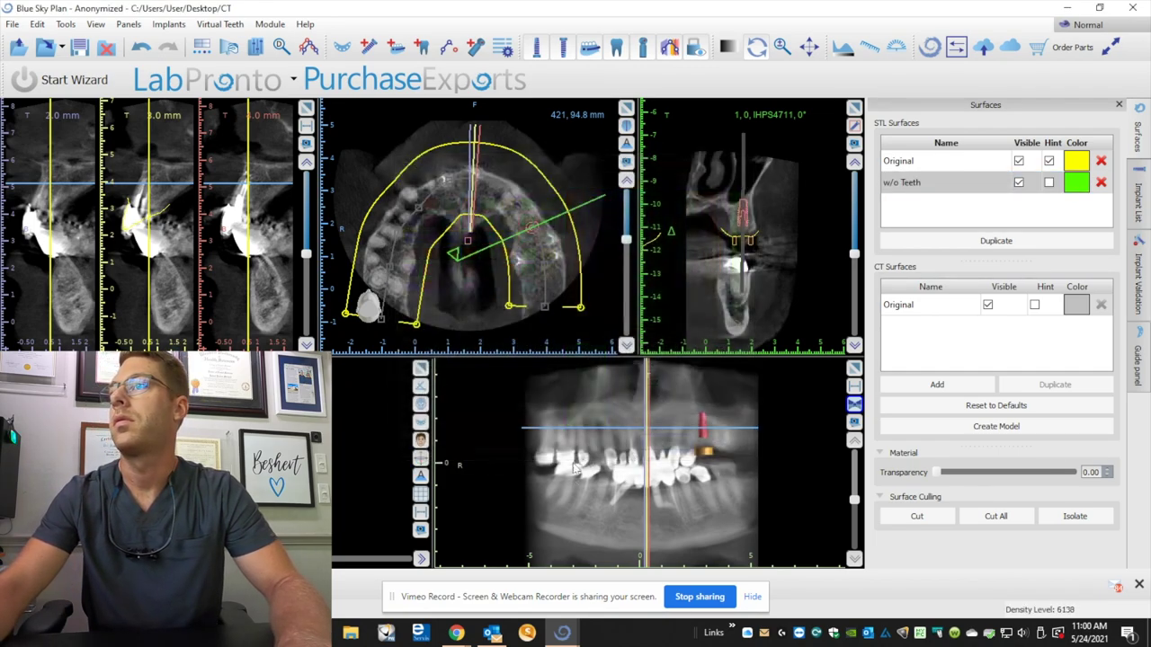
- Enlarge the 3D view and hide both the Original STL surface and the Original CT surface
left_click(419, 372)
left_click(1019, 161)
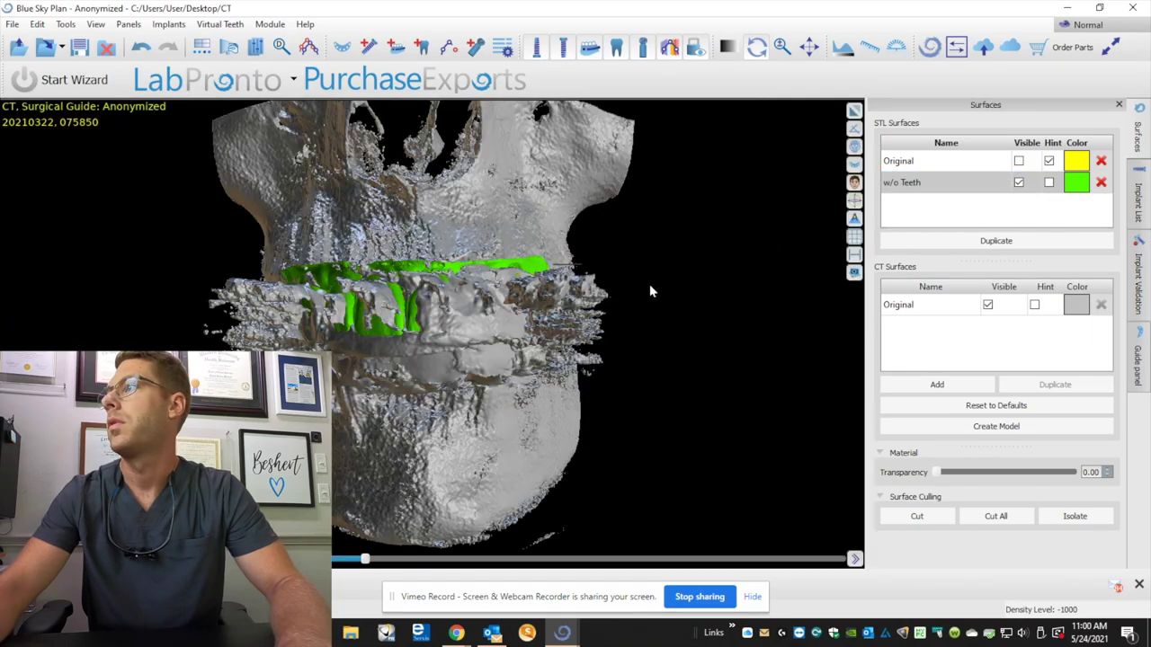
left_click(987, 304)
left_click_drag(411, 431, 377, 282)
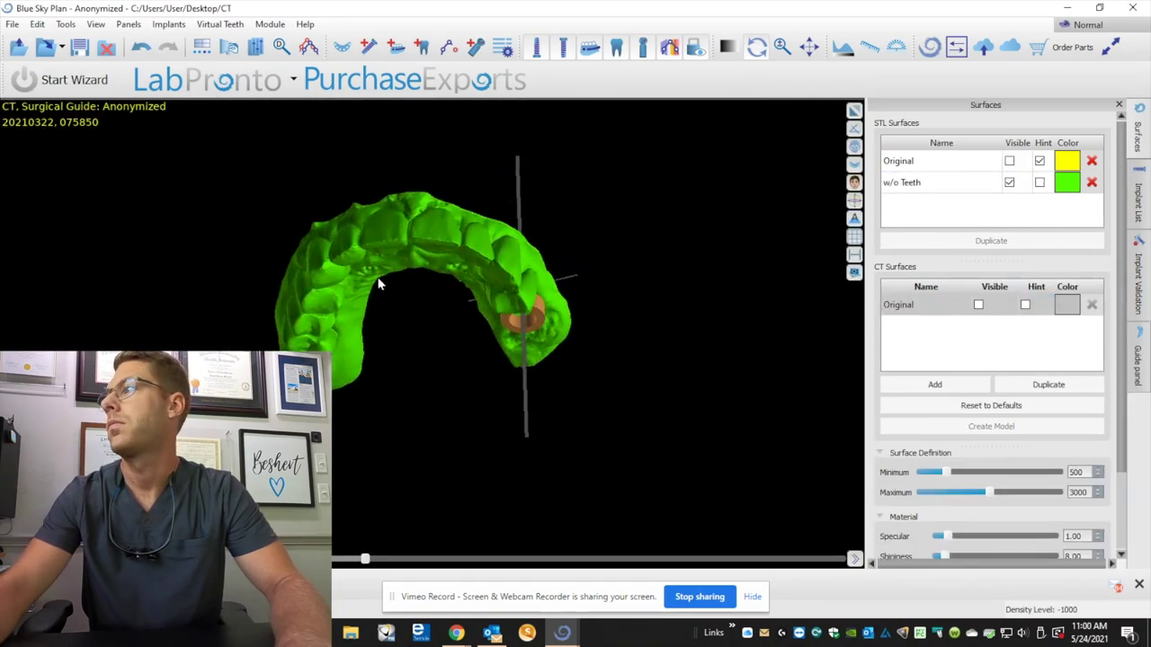
- Hide the guide tube and other components attached to implant IHPS4711, keeping only the implant with its axis
left_click(1140, 203)
left_click(1022, 206)
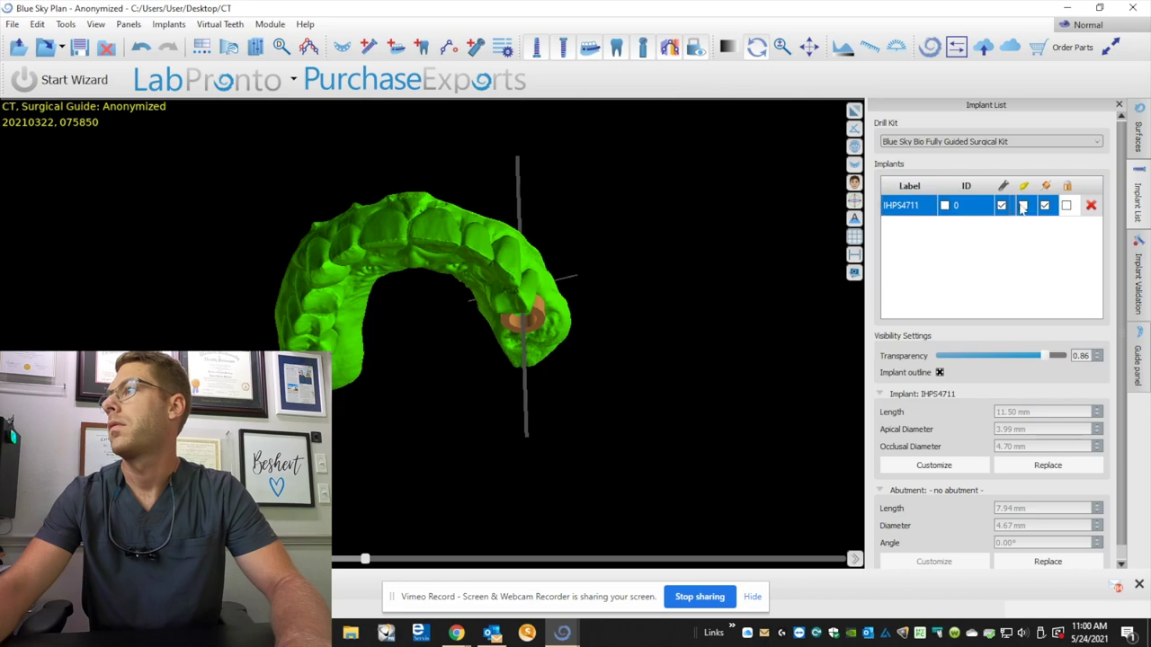
left_click_drag(472, 175, 273, 330)
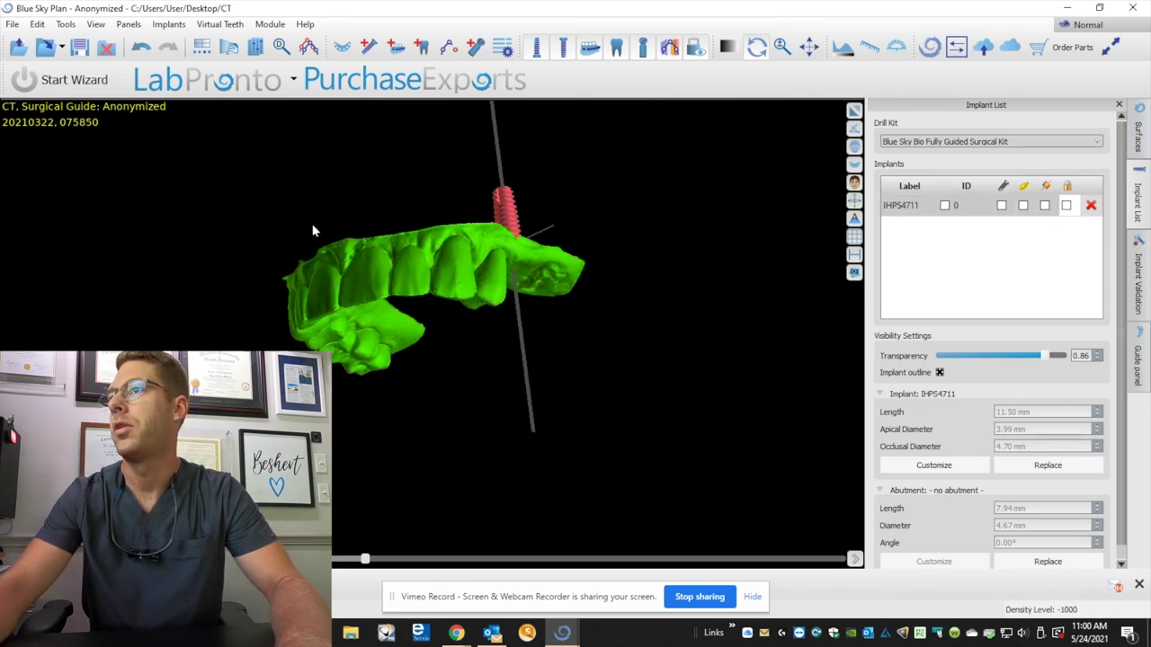
left_click_drag(314, 231, 441, 294)
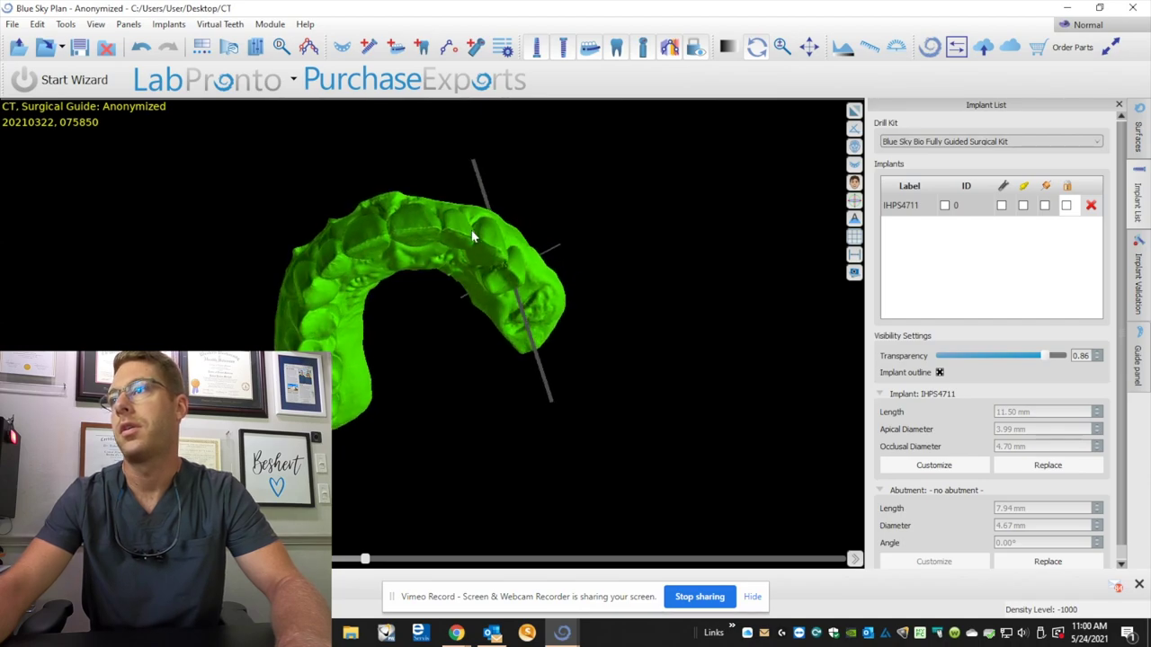
- Cut the left anterior teeth off the w/o Teeth surface with a freehand outline along the gum line
left_click(494, 254)
left_click_drag(404, 435, 407, 215)
left_click(1137, 137)
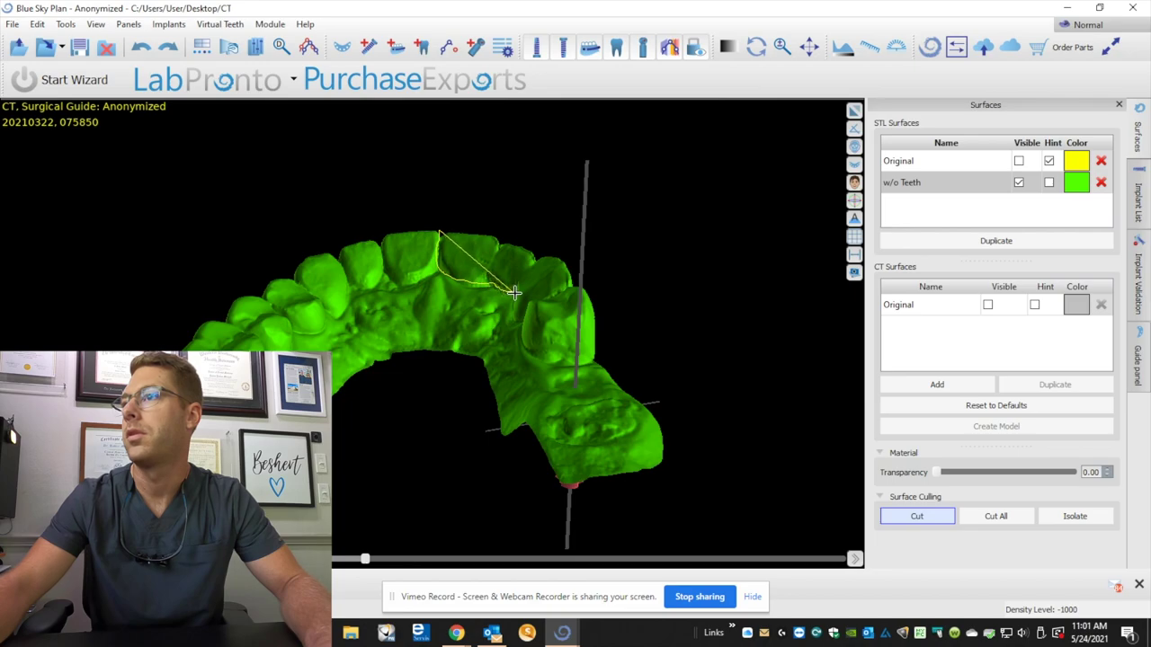
right_click(557, 279)
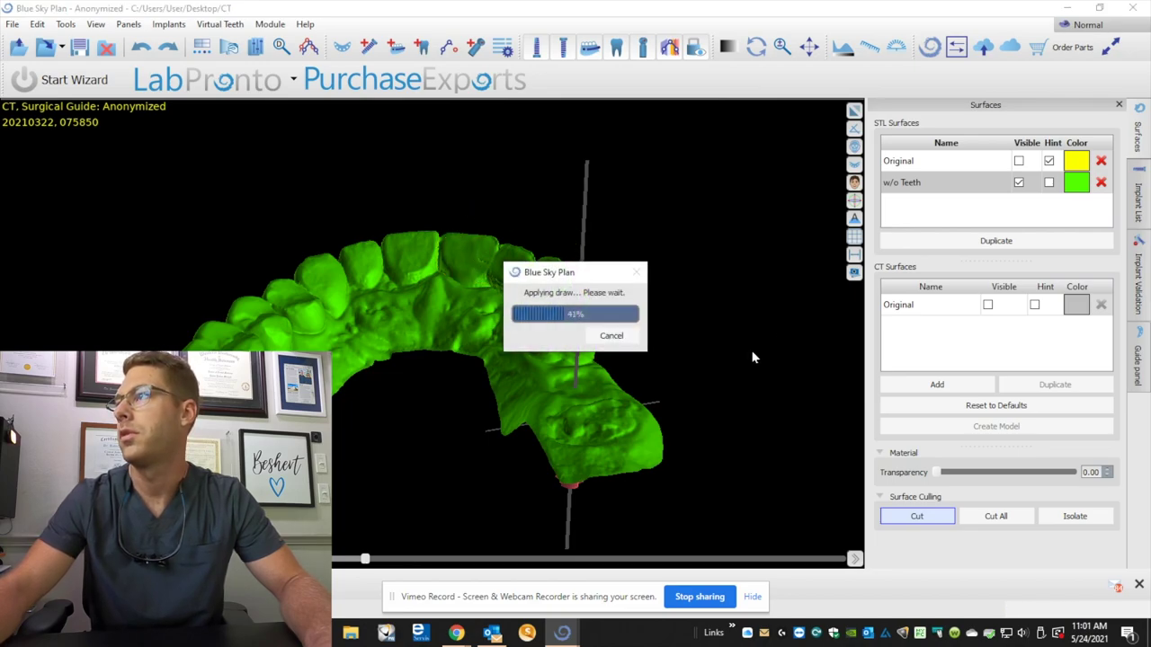
left_click(651, 346)
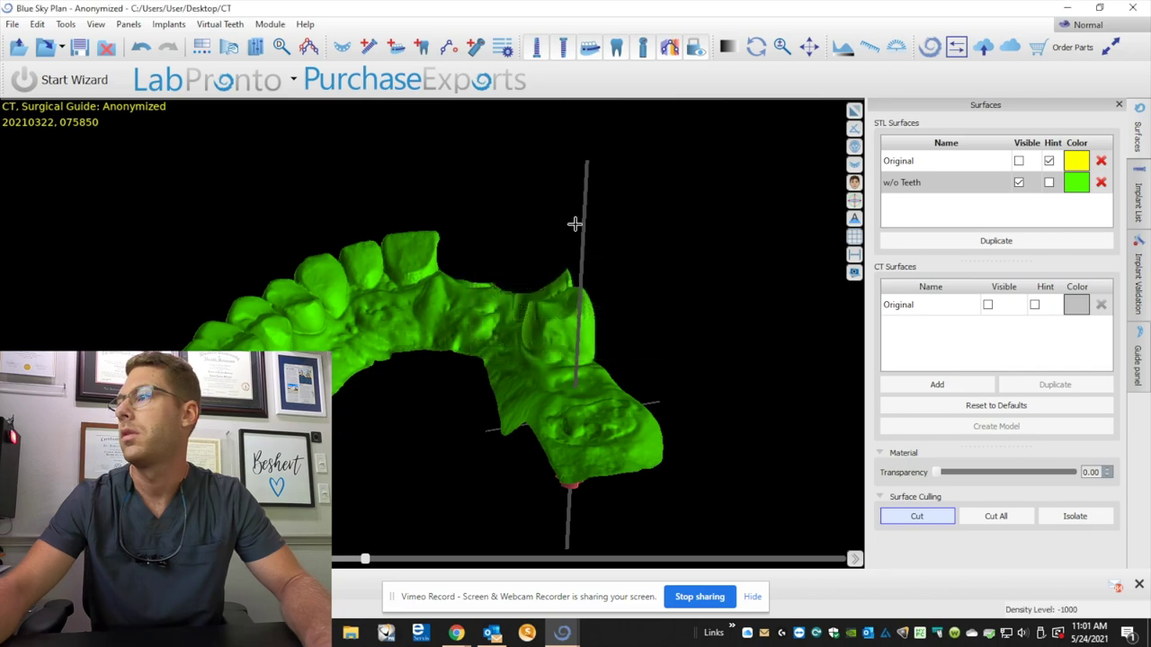
- Cut the next left tooth off the w/o Teeth surface, including the detached crown fragment
left_click_drag(687, 259, 472, 440)
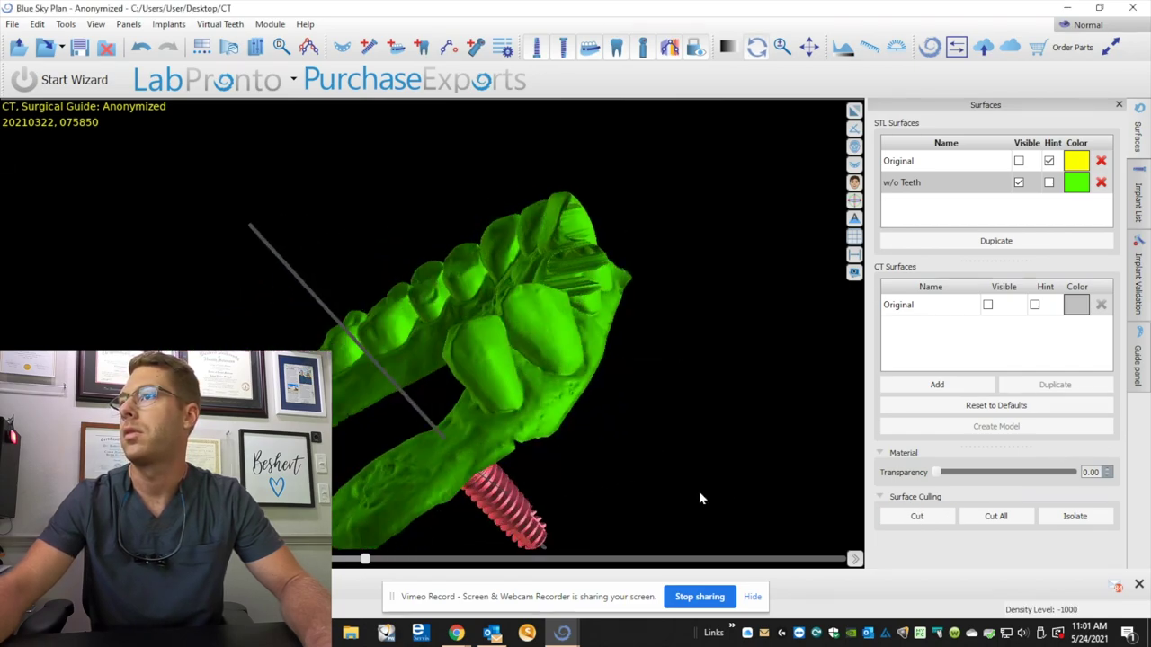
left_click_drag(697, 492, 509, 367)
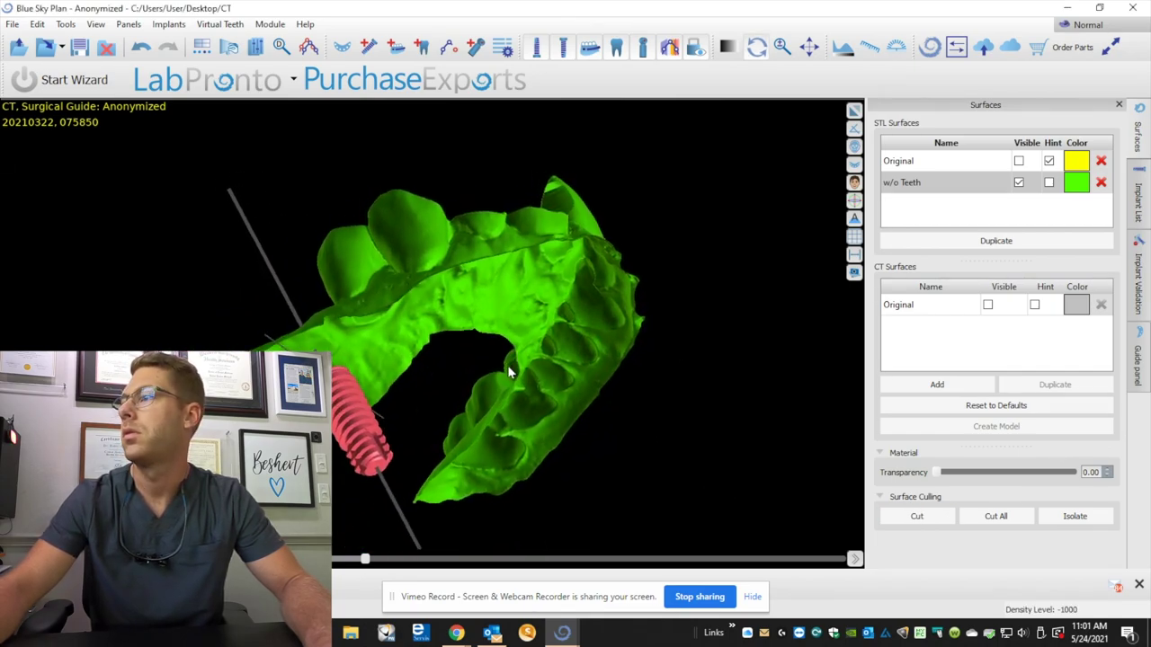
left_click(916, 516)
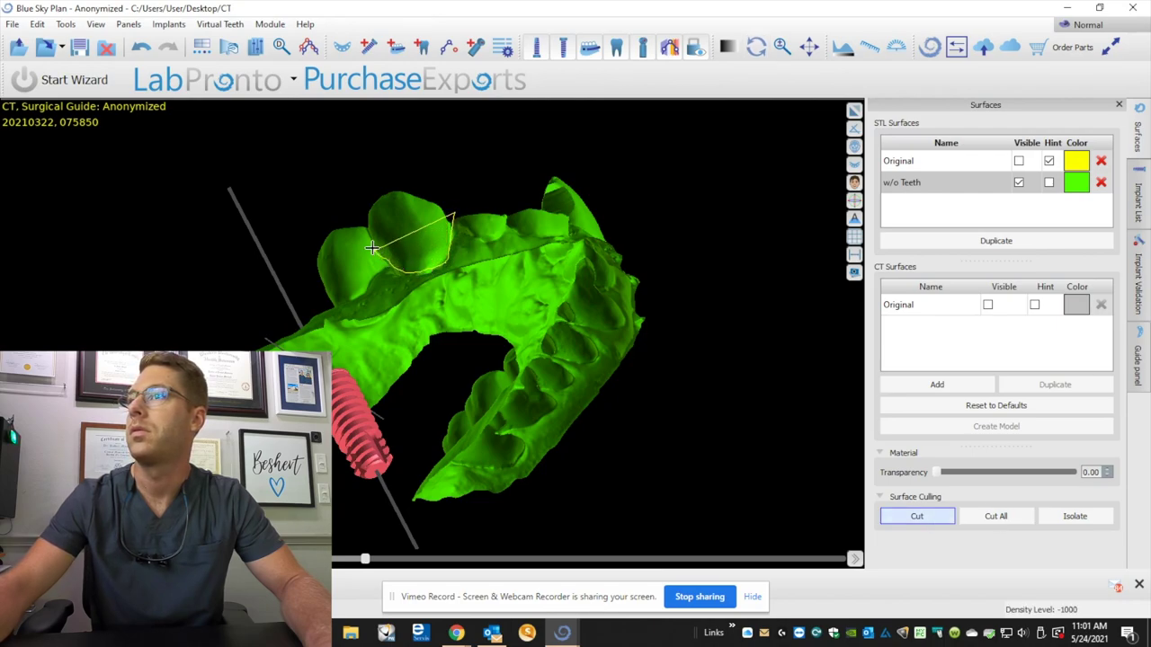
mouse_move(371, 247)
left_mouse_down()
mouse_move(295, 226)
mouse_move(332, 250)
left_mouse_up()
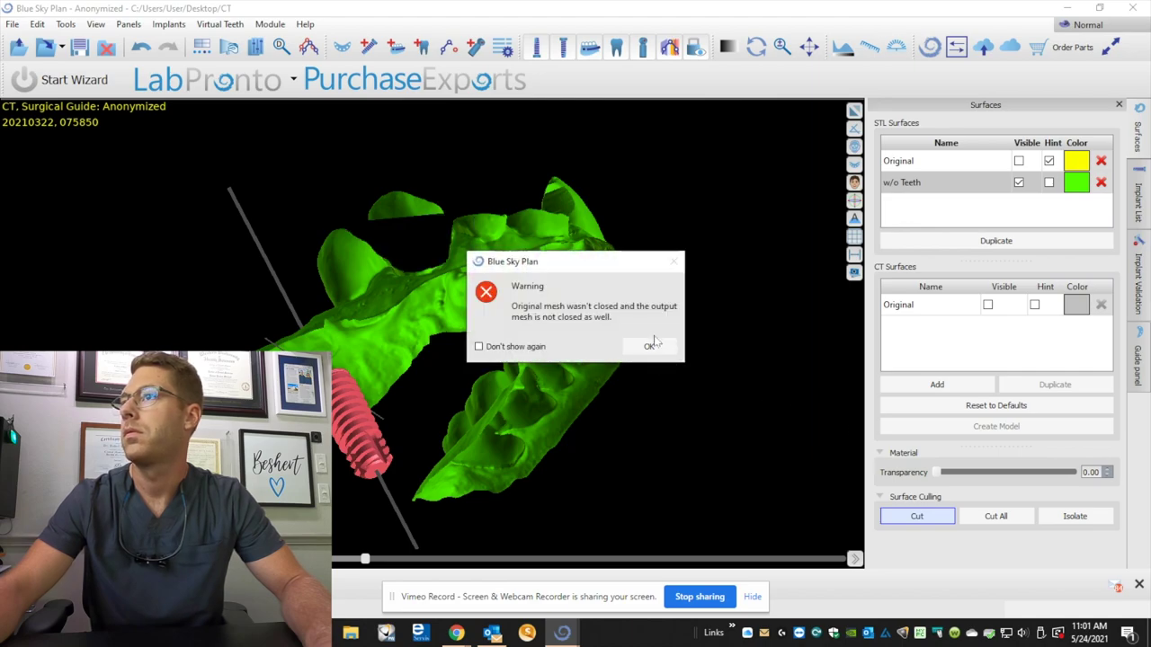
left_click(649, 346)
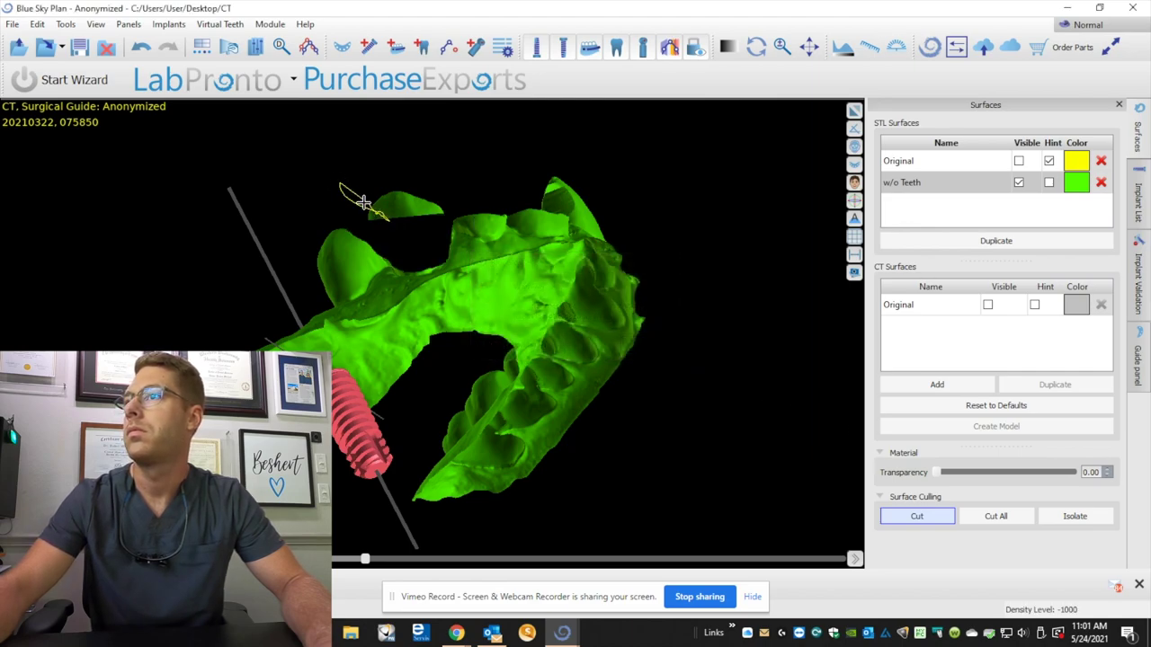
mouse_move(333, 178)
left_mouse_down()
mouse_move(378, 236)
mouse_move(462, 200)
mouse_move(354, 213)
left_mouse_up()
left_click(649, 347)
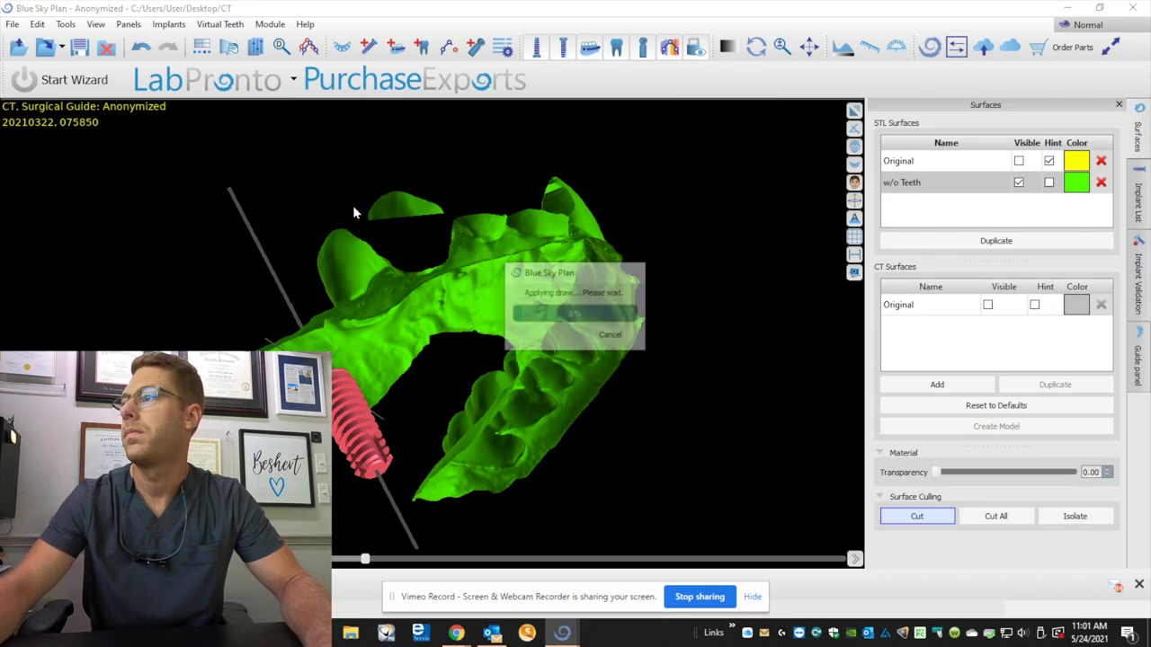
left_click(644, 347)
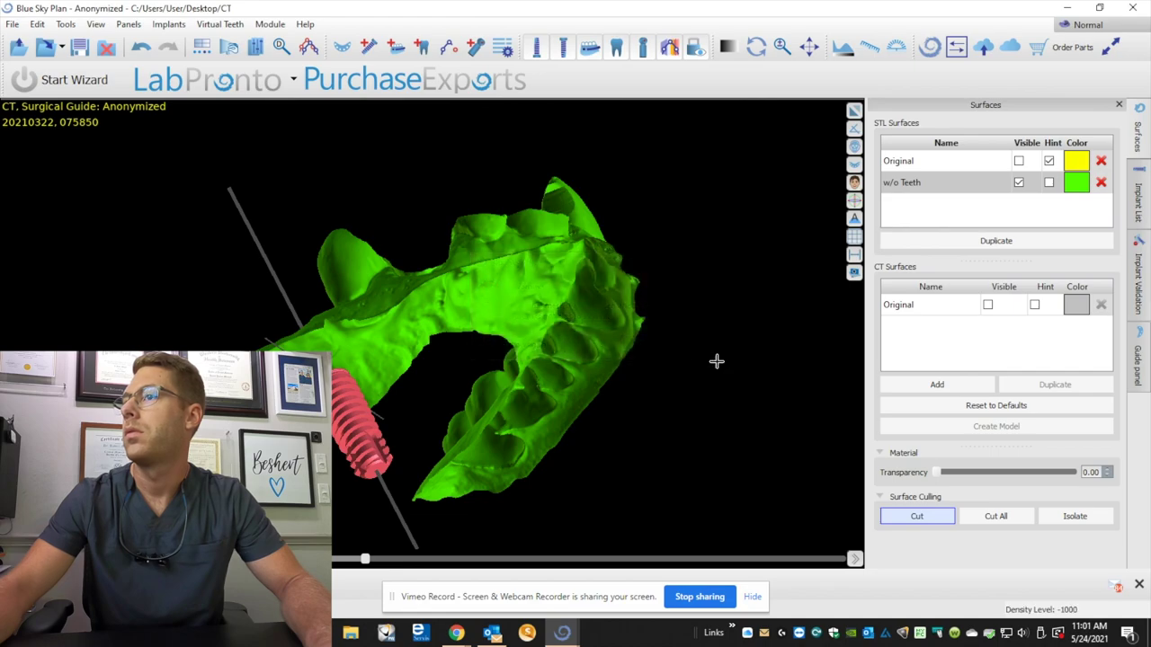
- Cut the last tooth next to the implant site off the w/o Teeth surface and check the trimmed arch
left_click(932, 519)
left_click_drag(300, 220, 424, 262)
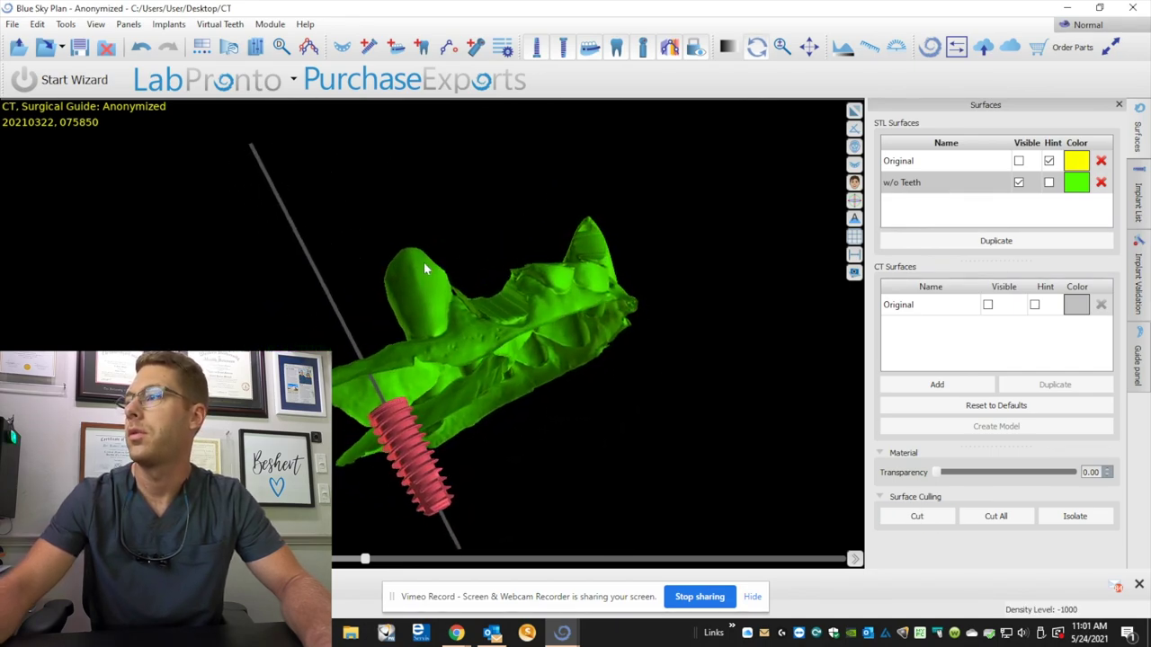
left_click(917, 516)
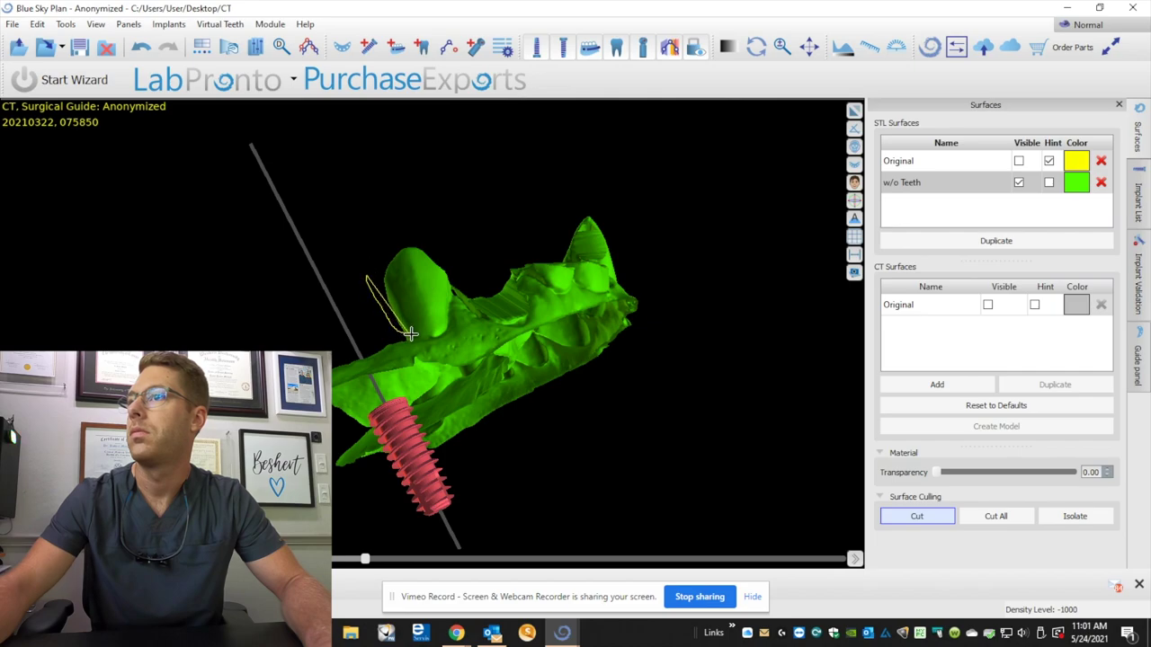
left_click(434, 236)
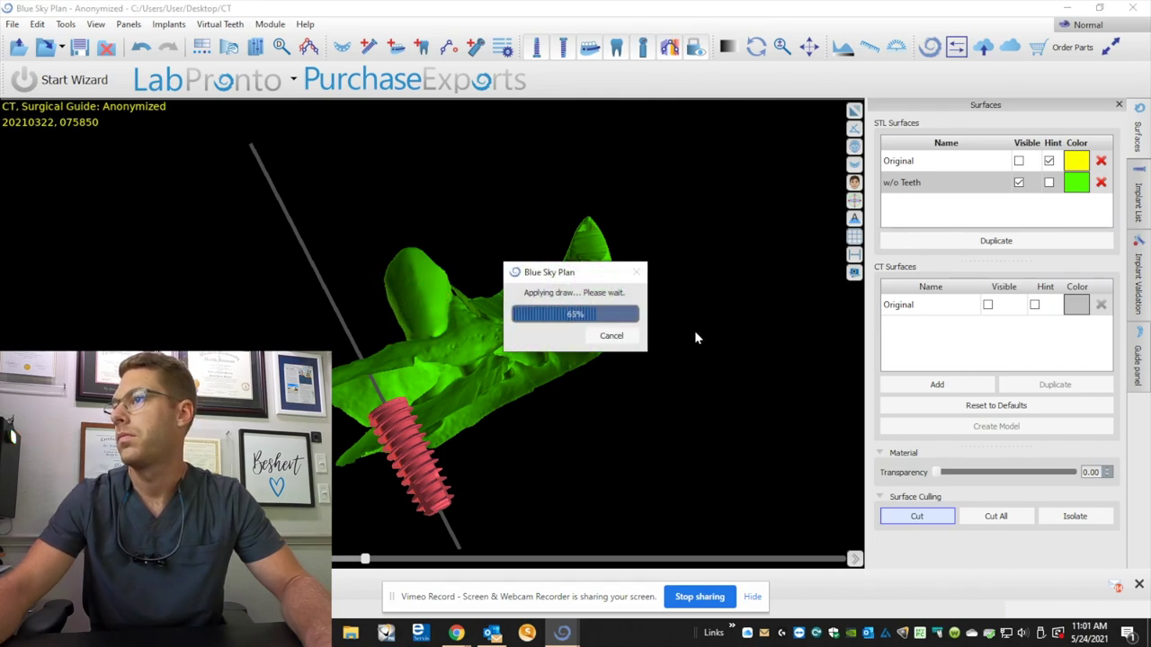
left_click(649, 347)
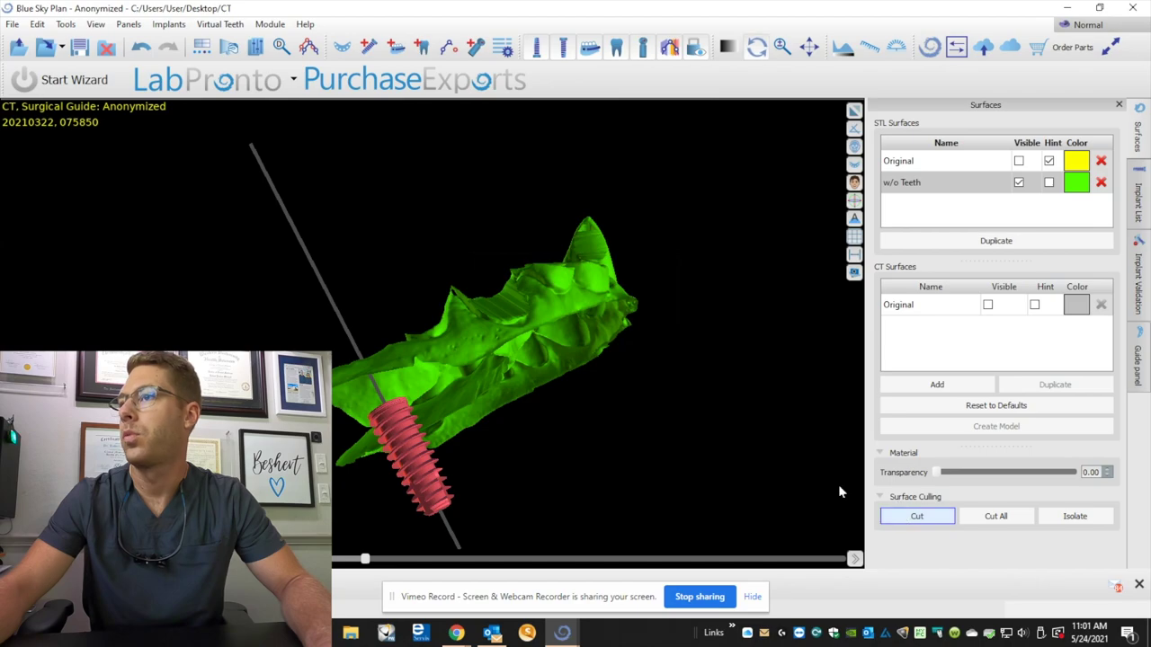
left_click_drag(327, 221, 676, 330)
left_click_drag(713, 296, 270, 413)
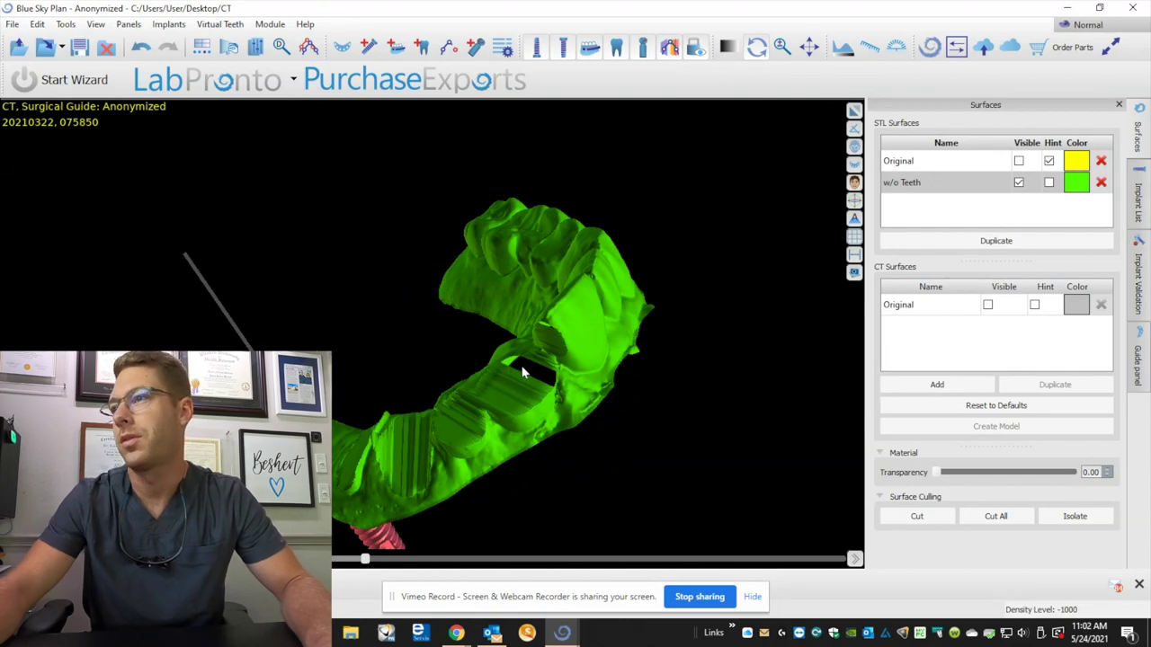
left_click_drag(531, 367, 681, 505)
left_click_drag(307, 309, 383, 273)
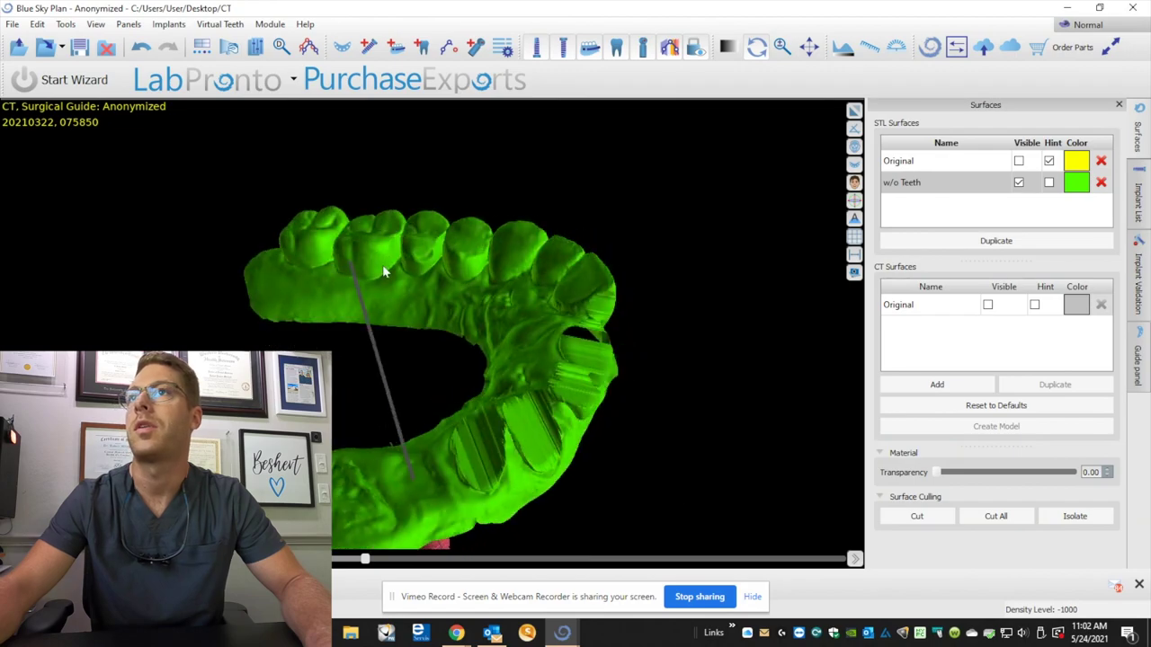
- Export the w/o Teeth surface as STL data to the Desktop at Very High quality
left_click(12, 24)
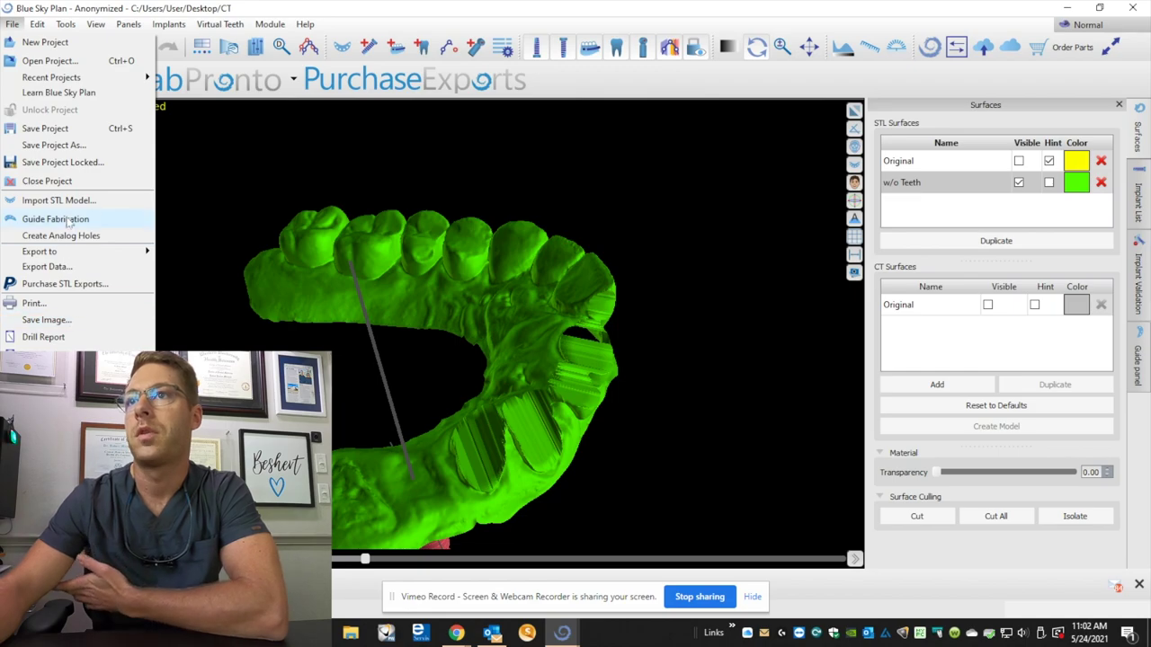
left_click(54, 266)
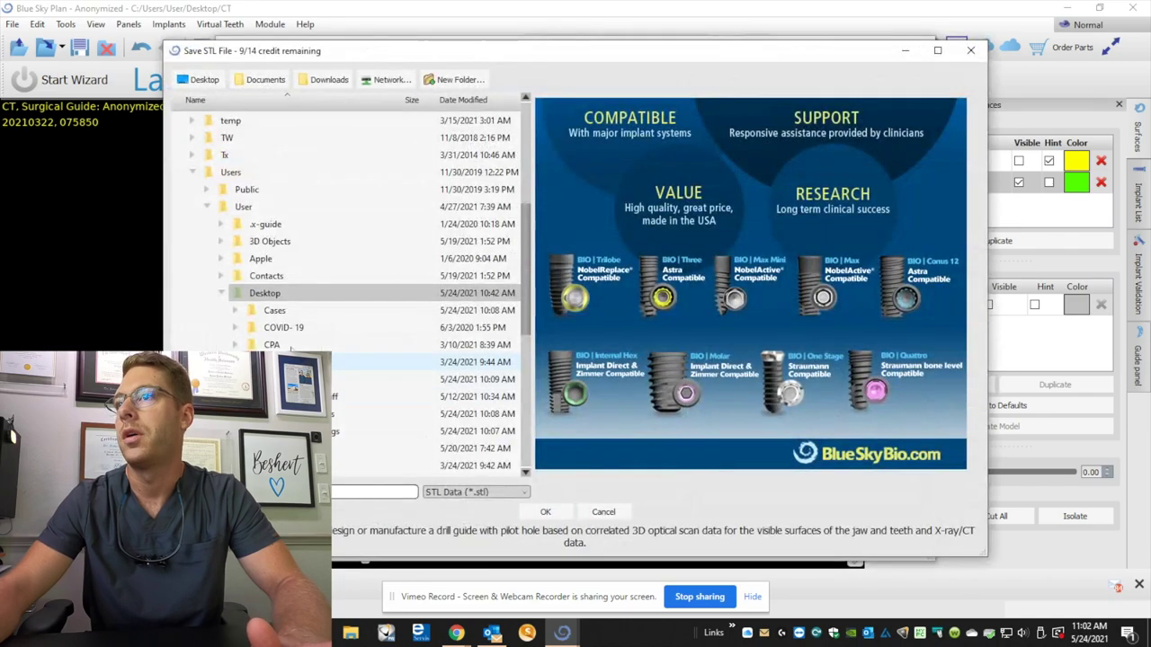
left_click(545, 511)
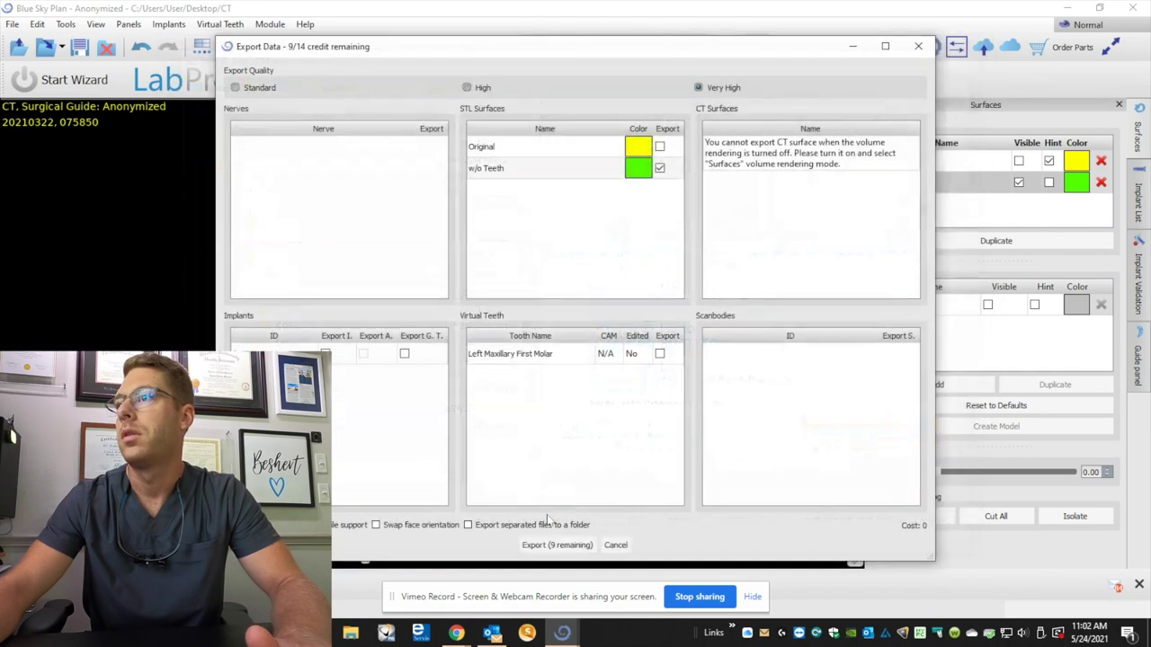
- Switch to Meshmixer with the exported Anonymized.stl and inspect the trimmed arch for mesh defects
key("super+d")
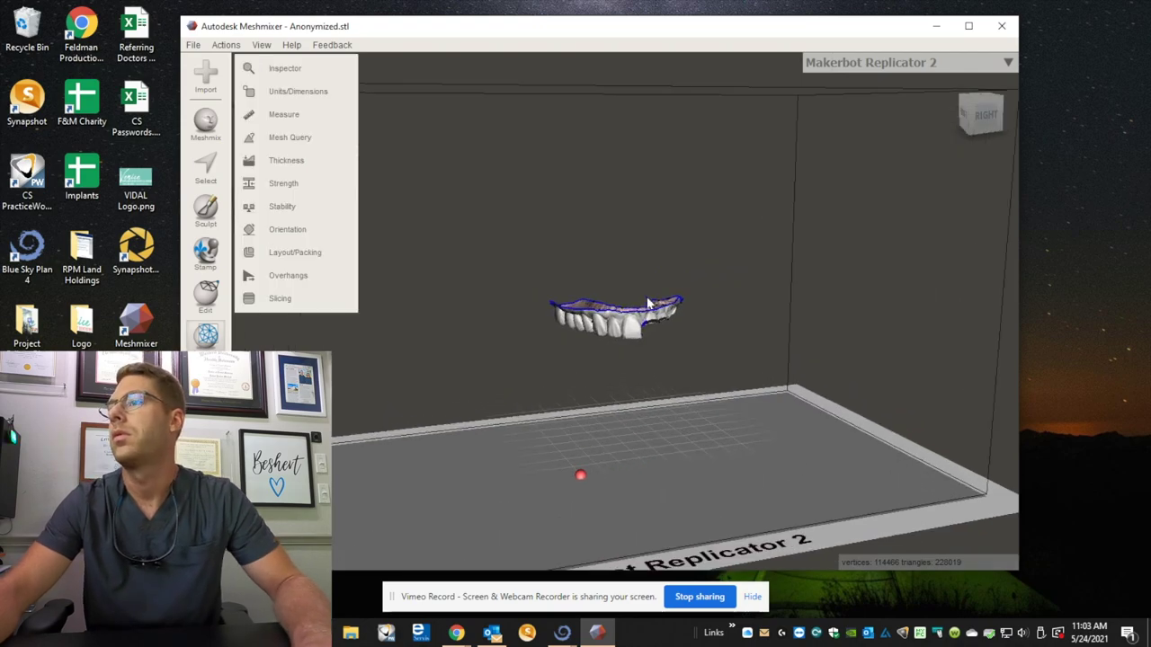
scroll(647, 304, "up", 10)
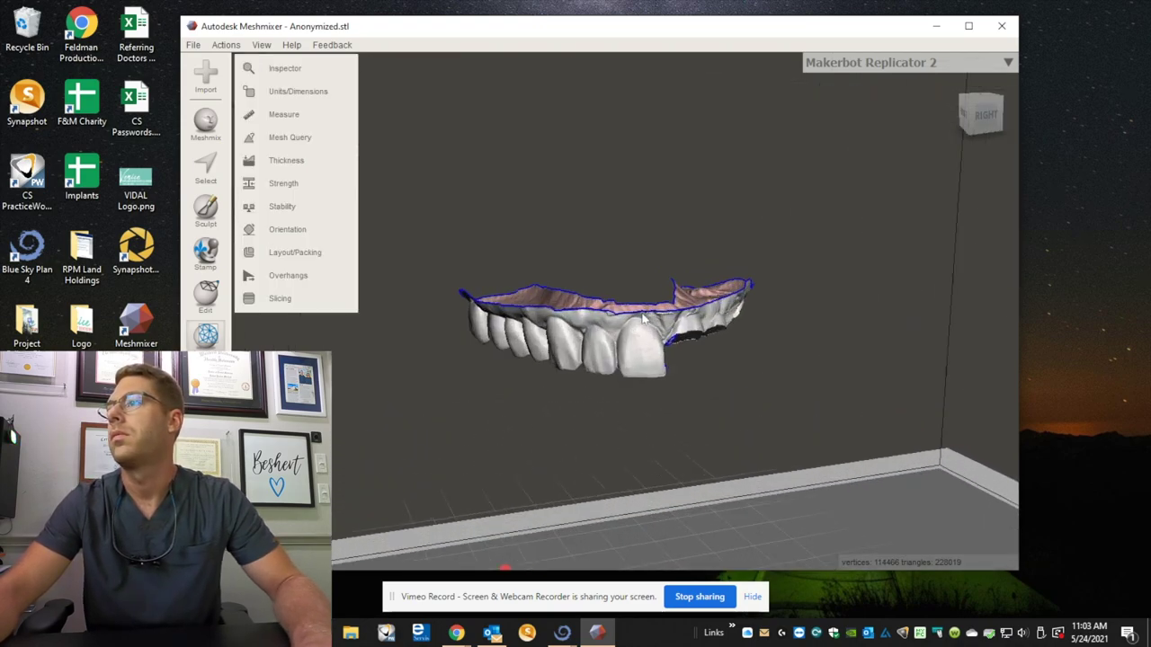
right_click_drag(614, 328, 527, 219)
scroll(618, 240, "down", 8)
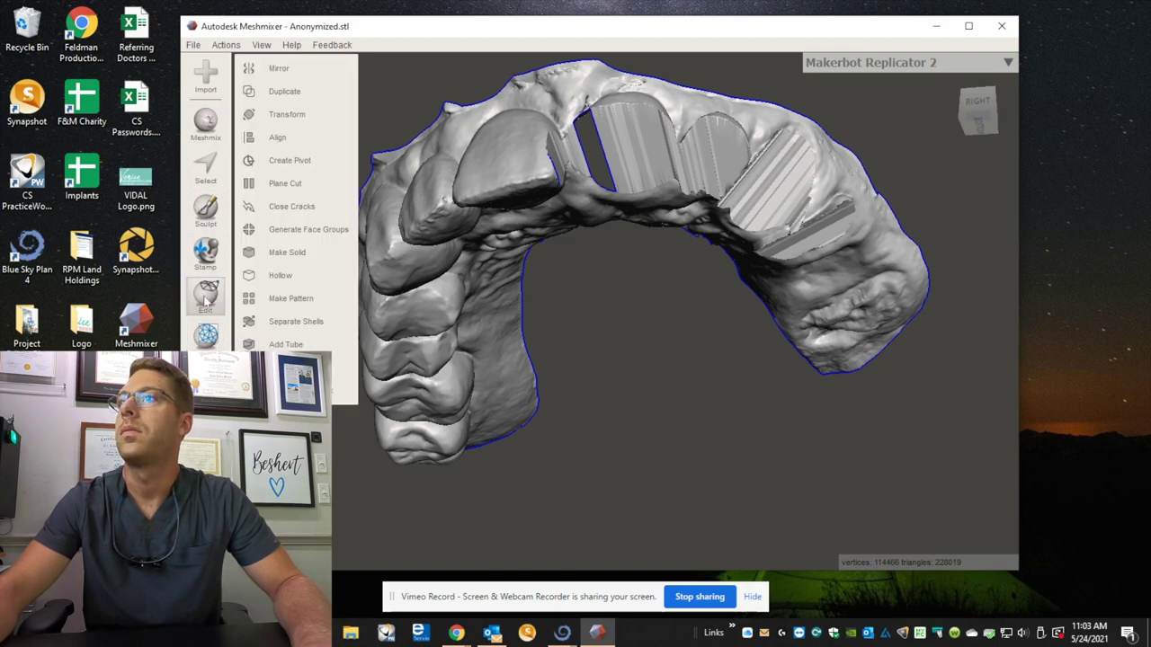
left_click(284, 68)
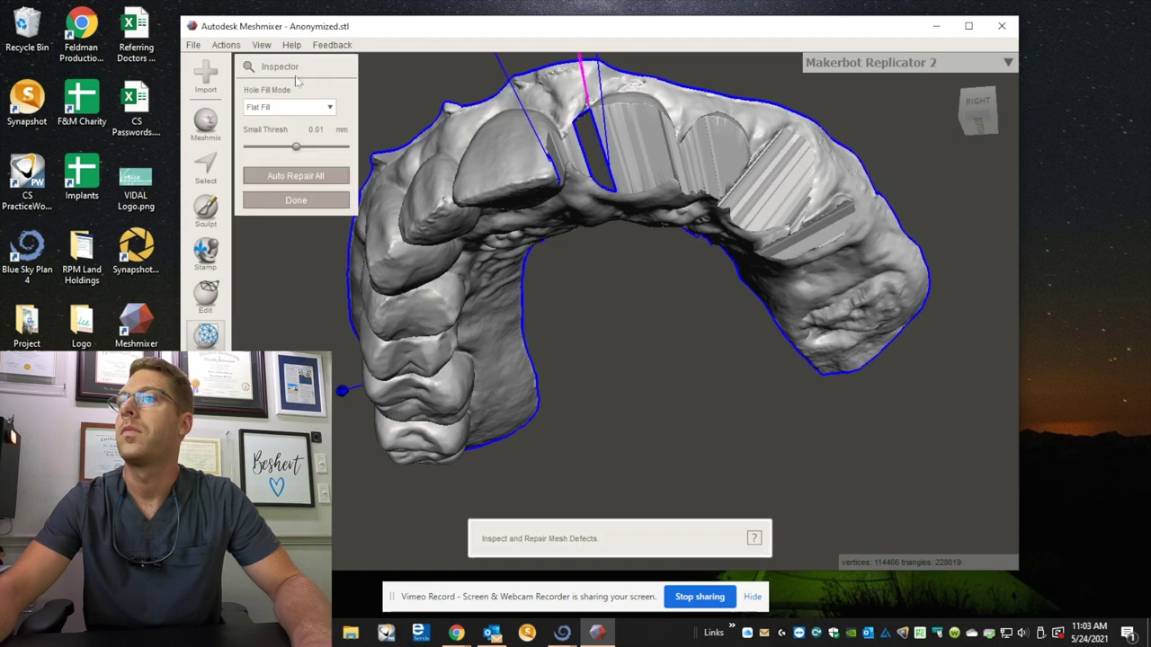
left_click(202, 348)
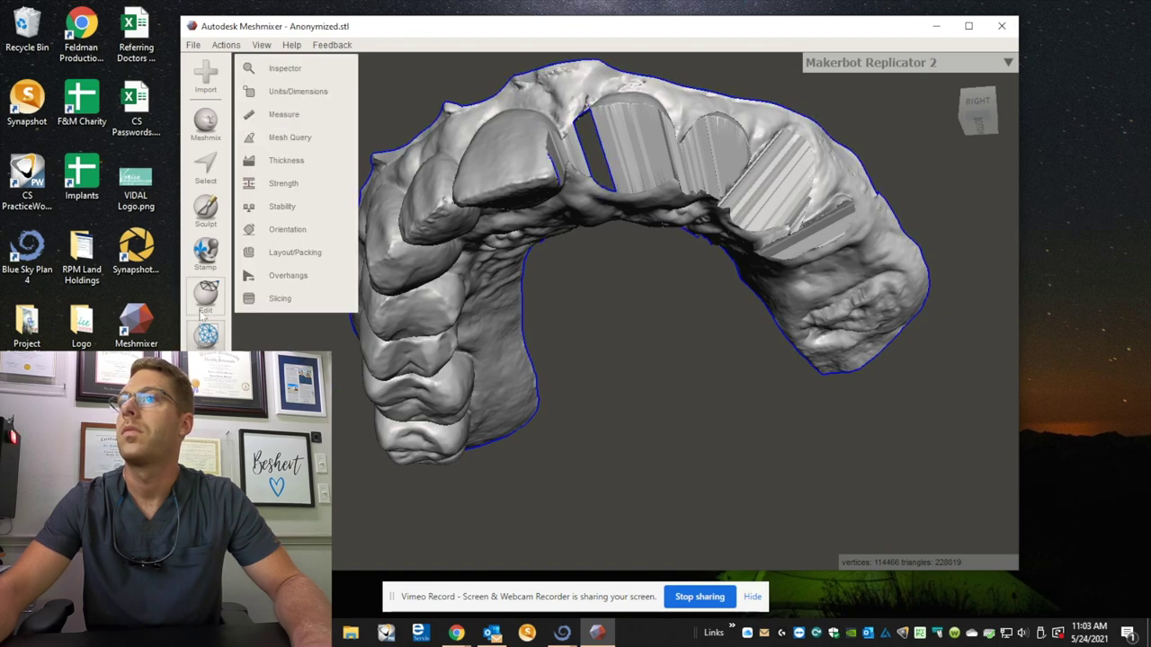
mouse_move(209, 301)
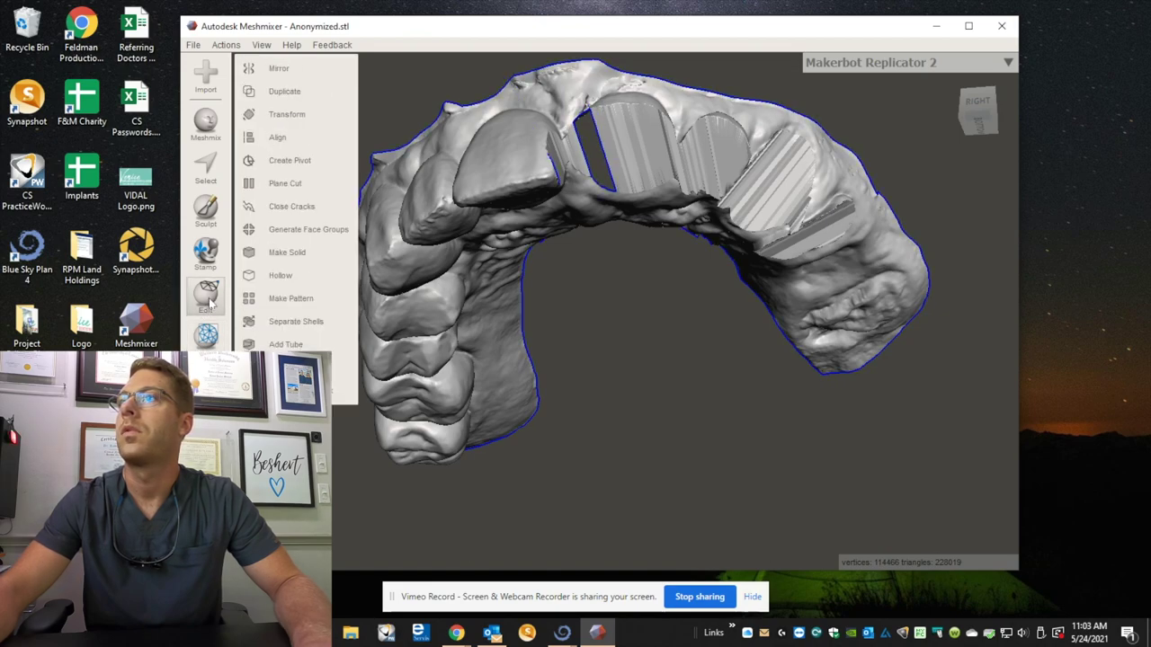
- Smooth the cut tooth sites on the left side with the RobustSmooth sculpt brush at strength 10, size 40 and depth 6
left_click(206, 216)
mouse_move(288, 100)
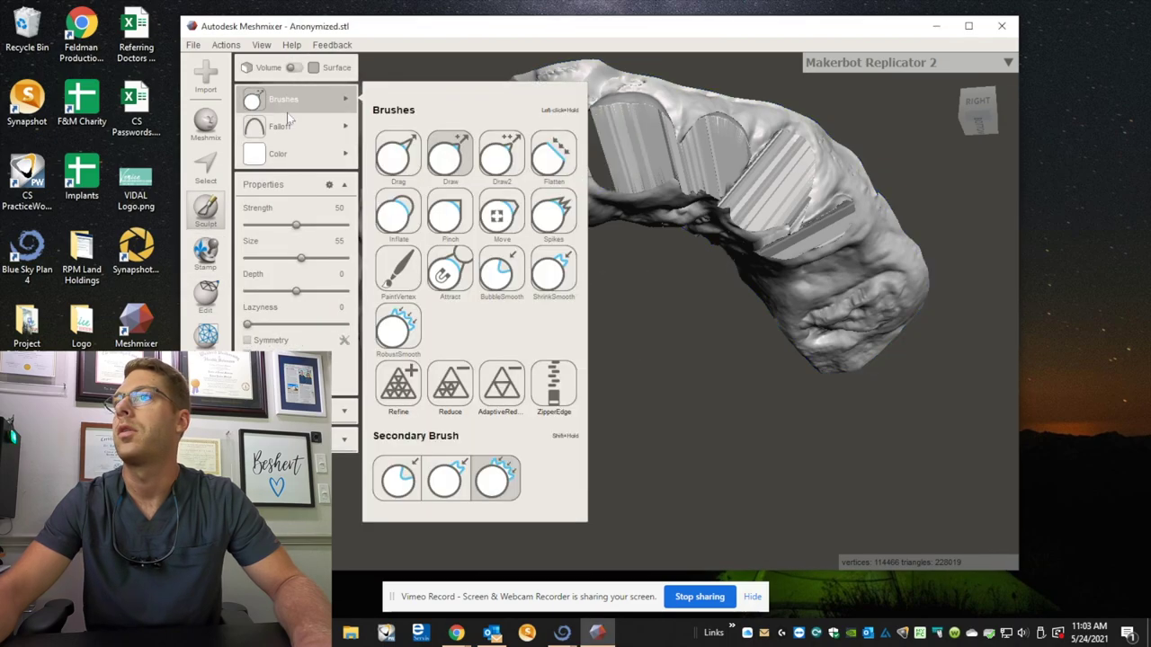
left_click(397, 329)
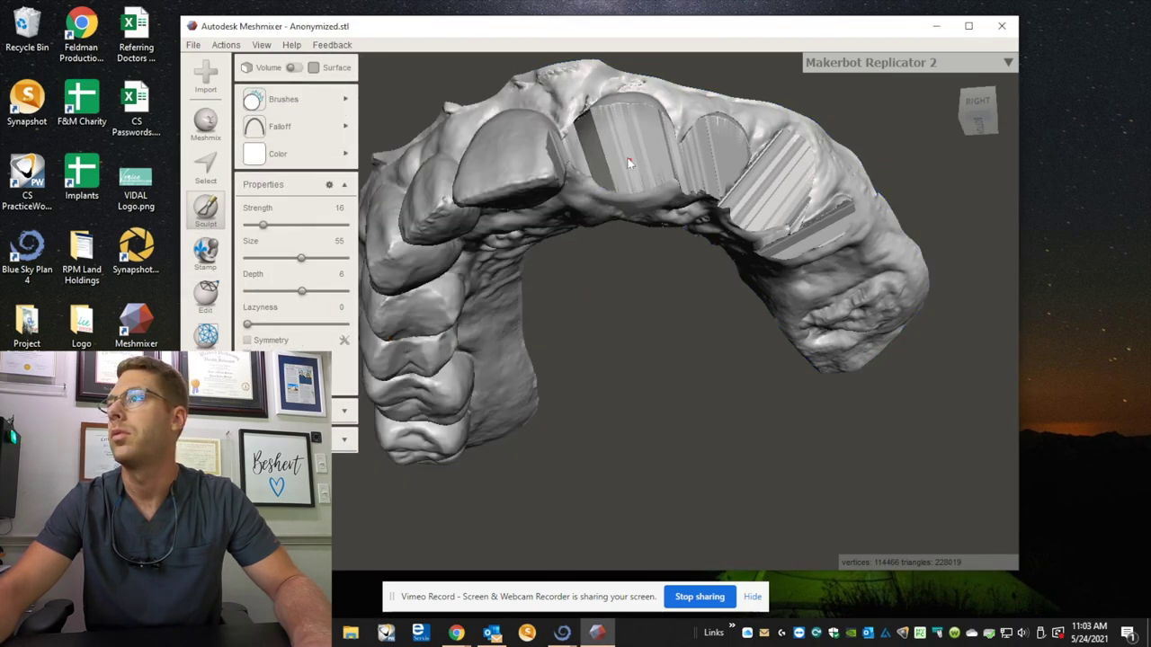
scroll(621, 156, "up", 2)
scroll(620, 159, "up", 1)
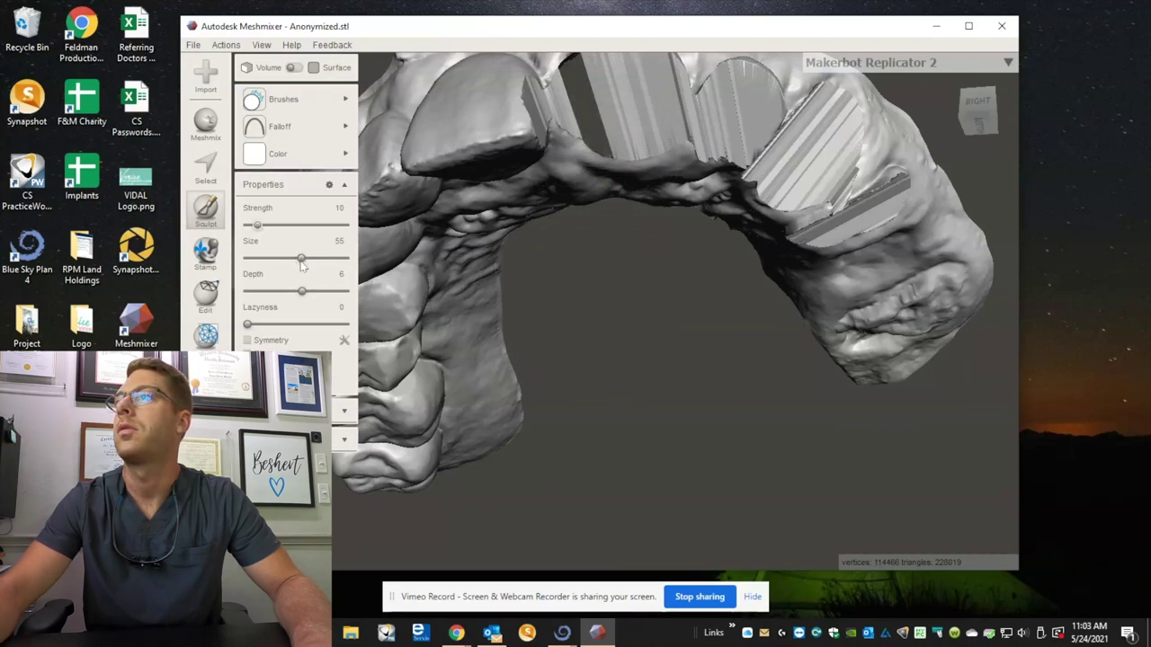
mouse_move(621, 132)
left_mouse_down()
mouse_move(598, 137)
mouse_move(701, 130)
mouse_move(729, 144)
mouse_move(710, 162)
left_mouse_up()
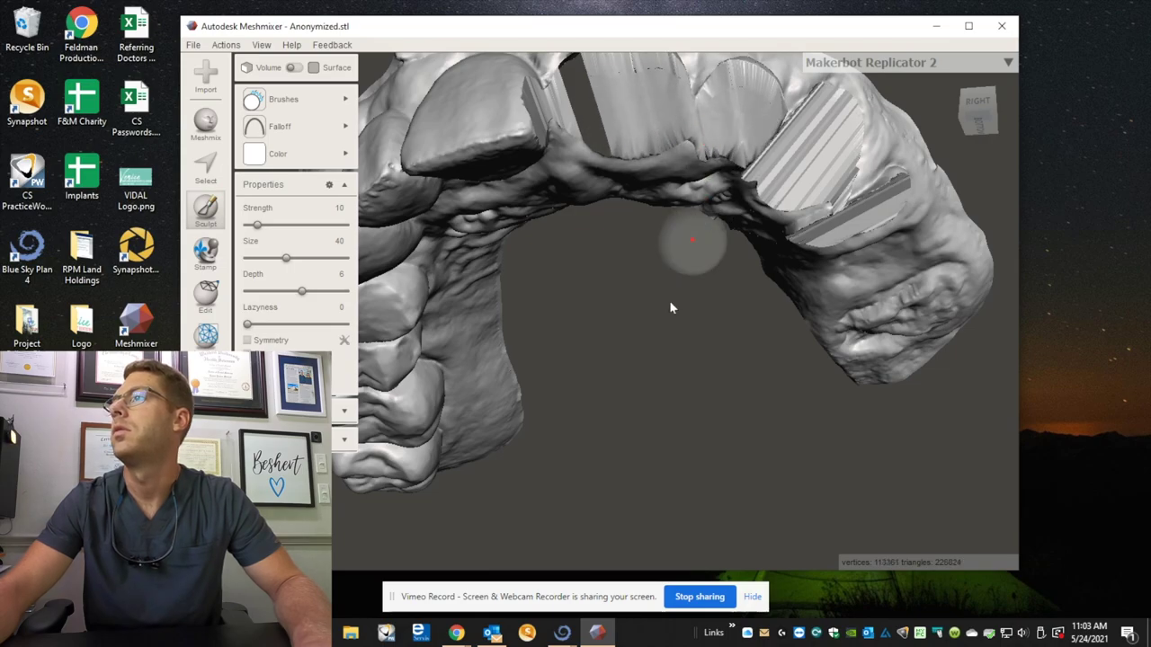
right_click_drag(669, 308, 722, 205)
mouse_move(698, 294)
right_mouse_down()
mouse_move(728, 187)
mouse_move(763, 179)
mouse_move(686, 386)
mouse_move(778, 362)
mouse_move(807, 489)
right_mouse_up()
mouse_move(753, 502)
left_mouse_down()
mouse_move(737, 490)
mouse_move(840, 484)
mouse_move(829, 503)
left_mouse_up()
mouse_move(935, 490)
right_mouse_down()
mouse_move(648, 401)
mouse_move(665, 261)
mouse_move(593, 380)
mouse_move(582, 290)
mouse_move(632, 289)
right_mouse_up()
- Flatten the ridges around the posterior cut tooth sites using the Flatten sculpt brush at strength 59 and size 40
left_click(279, 99)
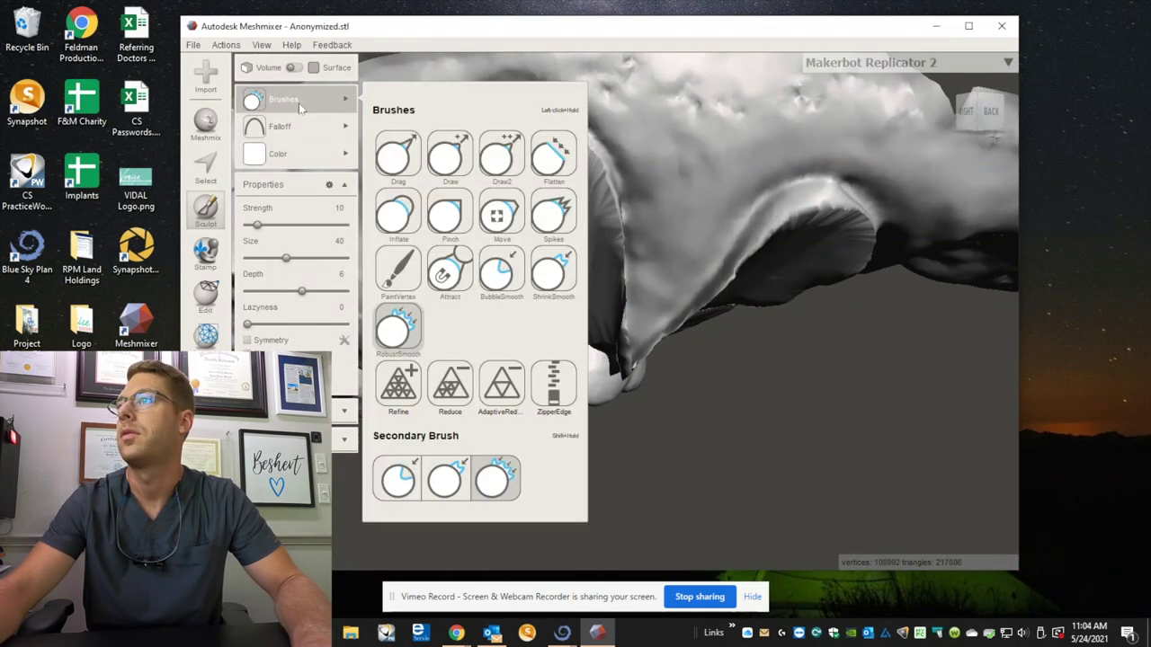
left_click(555, 157)
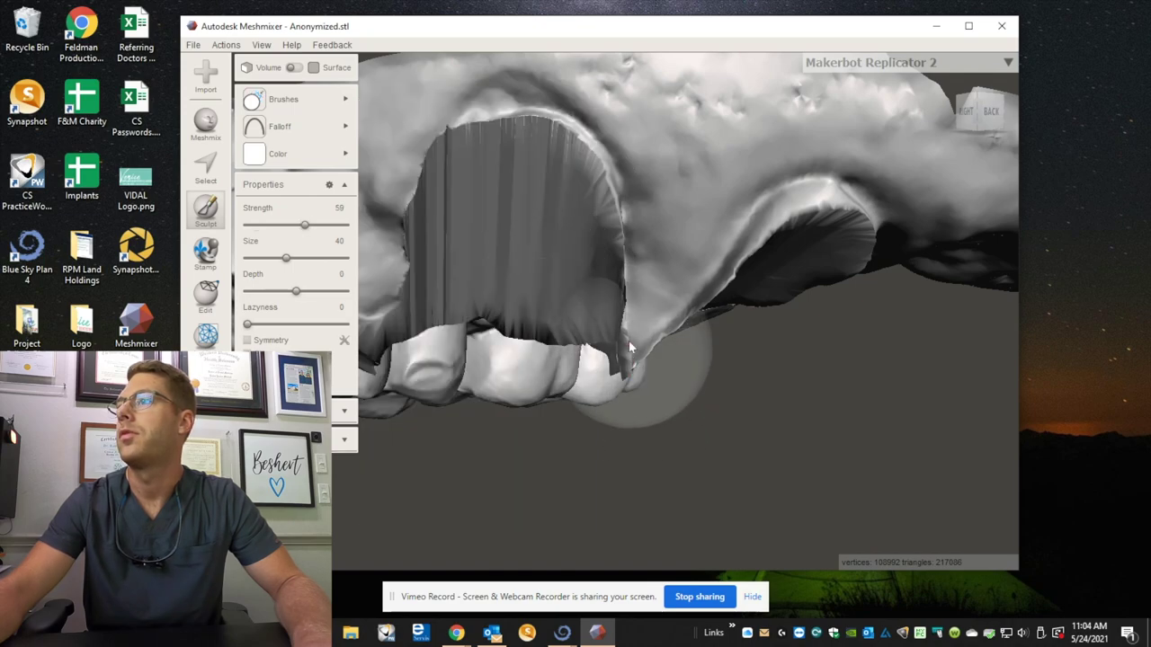
mouse_move(628, 317)
left_mouse_down()
mouse_move(600, 320)
mouse_move(592, 245)
mouse_move(473, 216)
mouse_move(635, 321)
mouse_move(824, 204)
mouse_move(801, 235)
left_mouse_up()
mouse_move(656, 369)
right_mouse_down()
mouse_move(686, 194)
mouse_move(714, 143)
mouse_move(705, 202)
right_mouse_up()
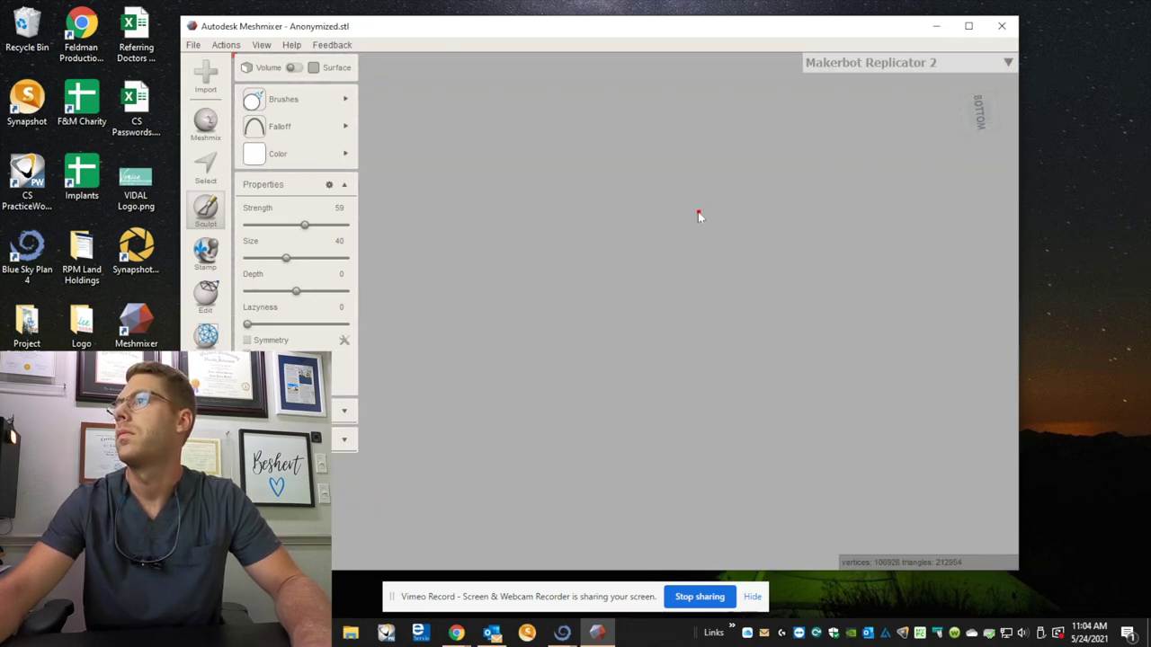
scroll(719, 333, "down", 5)
right_click_drag(679, 346, 606, 336)
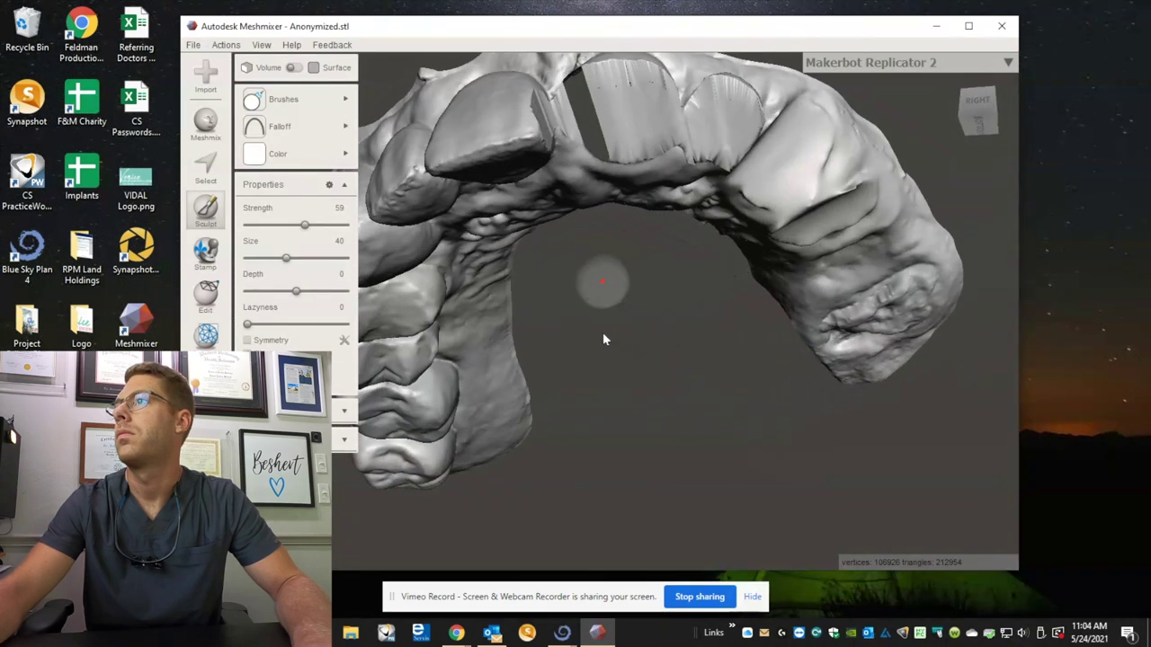
- Flatten the anterior cut tooth sites with the same brush, including the narrow slit beside the remaining central incisor
mouse_move(578, 118)
left_mouse_down()
mouse_move(612, 85)
mouse_move(592, 102)
left_mouse_up()
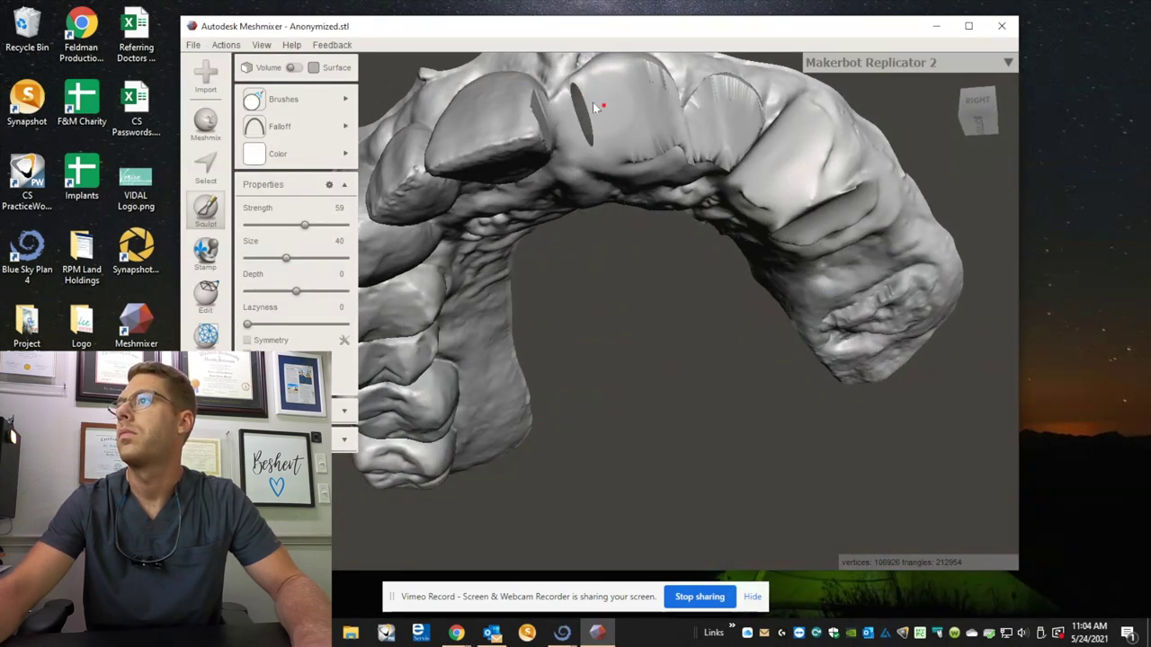
mouse_move(699, 142)
left_mouse_down()
mouse_move(699, 159)
mouse_move(710, 88)
mouse_move(681, 92)
left_mouse_up()
left_click_drag(759, 165, 715, 288)
right_click_drag(672, 356, 648, 335)
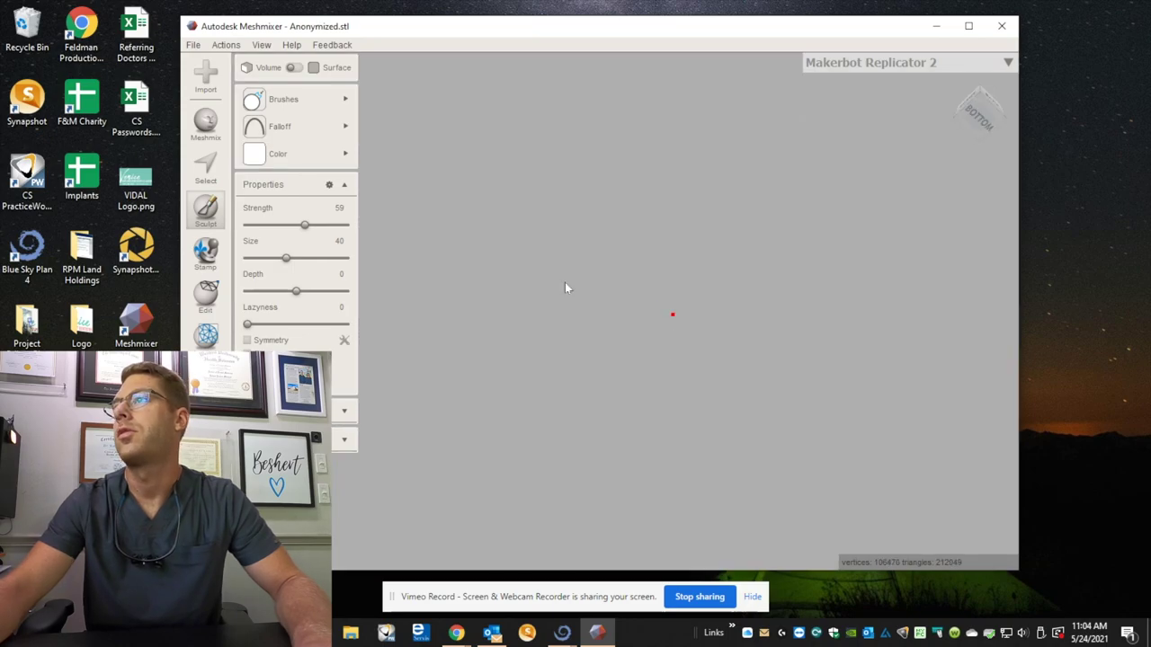
right_click_drag(565, 283, 531, 337)
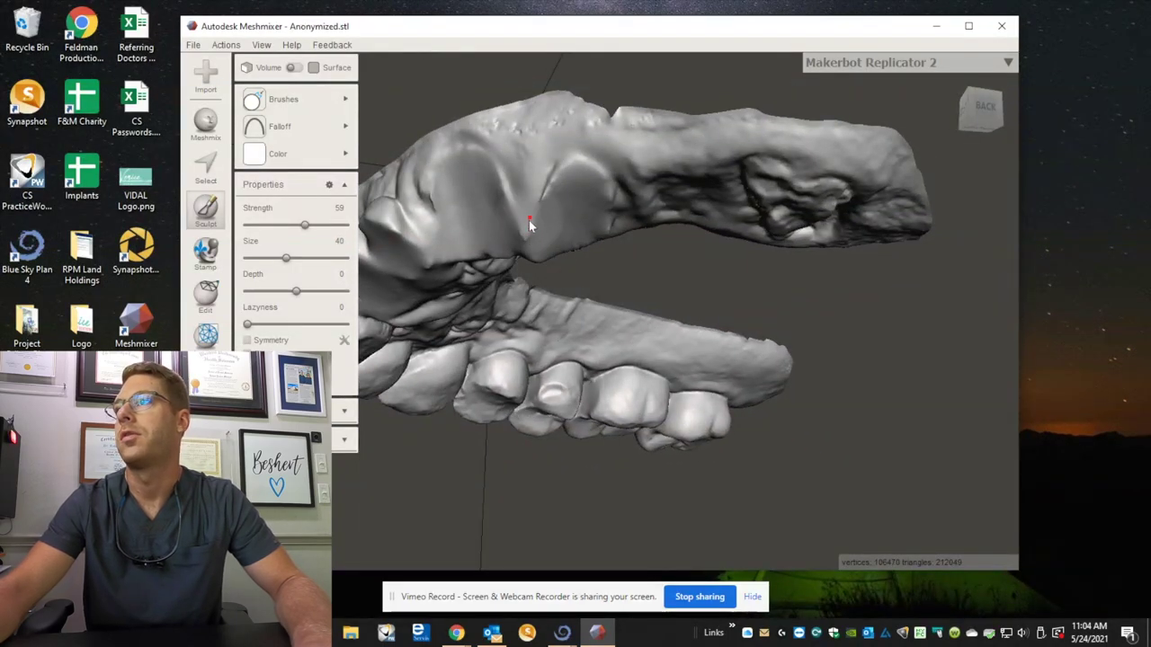
- Level the remaining ridge between the cut sites and the striped cut face next to the front incisor
left_click_drag(528, 221, 543, 261)
right_click_drag(611, 289, 533, 278)
left_click(413, 346)
right_click_drag(805, 388, 488, 261)
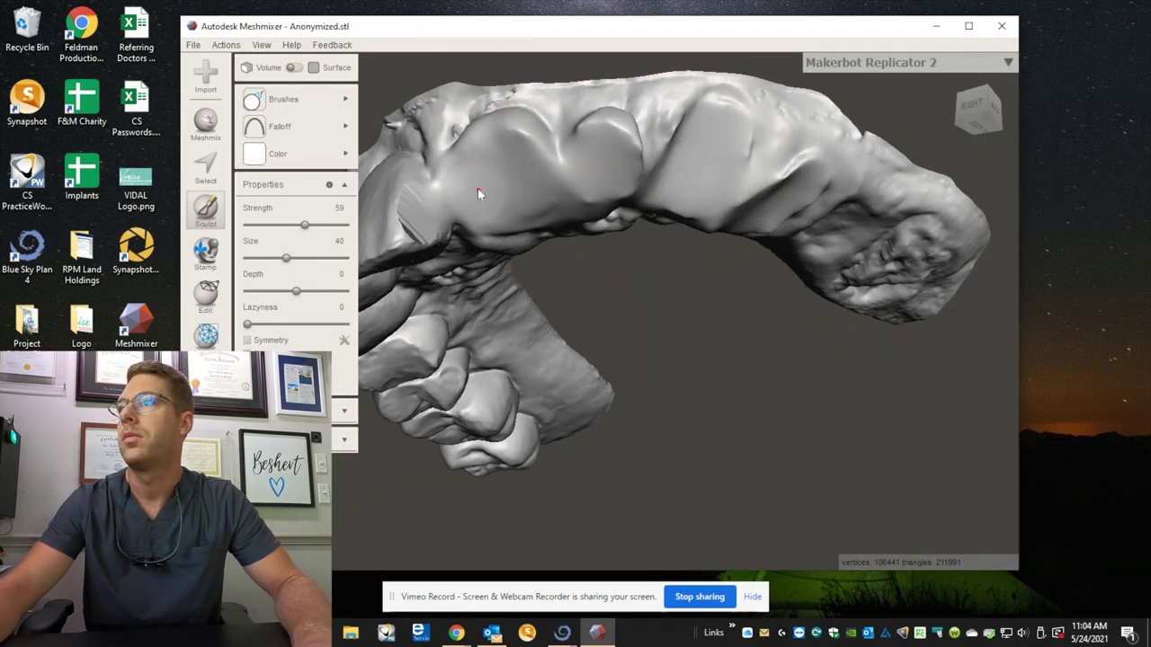
left_click_drag(412, 229, 423, 236)
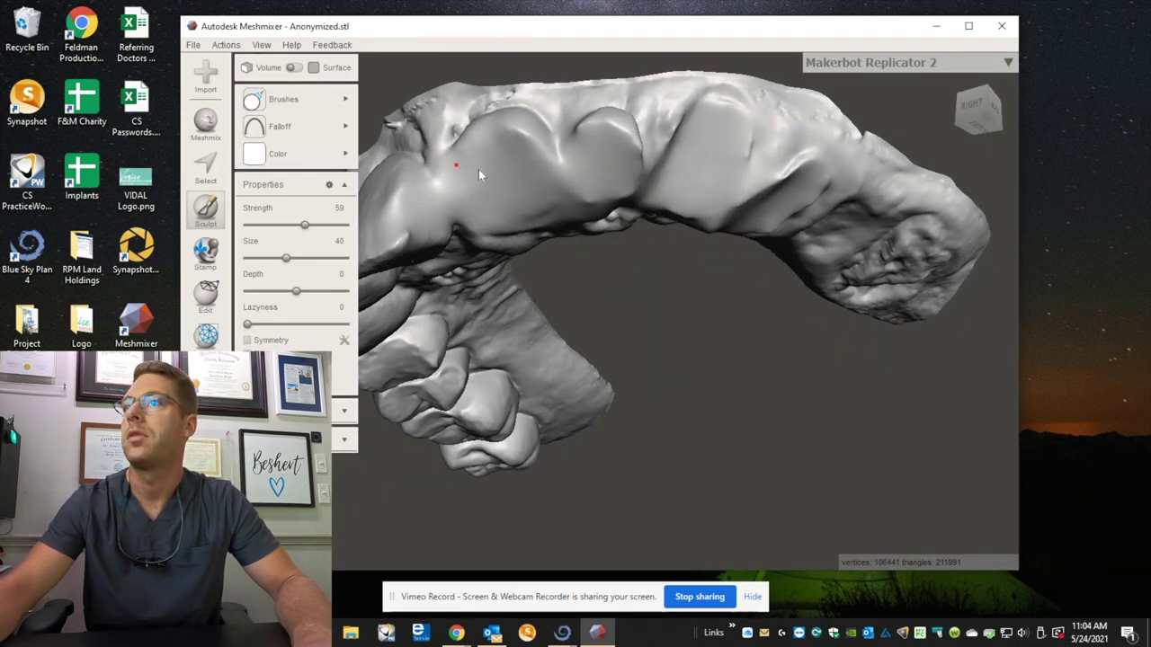
- Rework the posterior cut site with the Pinch brush and round out the flattened sites with the Inflate brush at strength 72
left_click(283, 99)
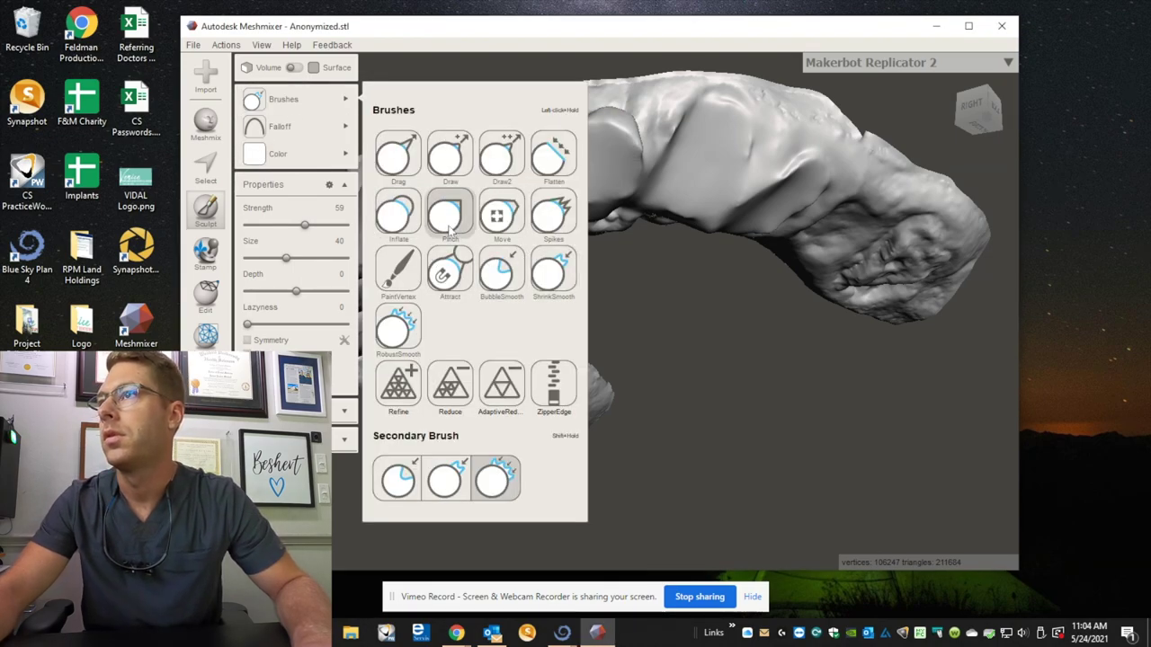
left_click(456, 225)
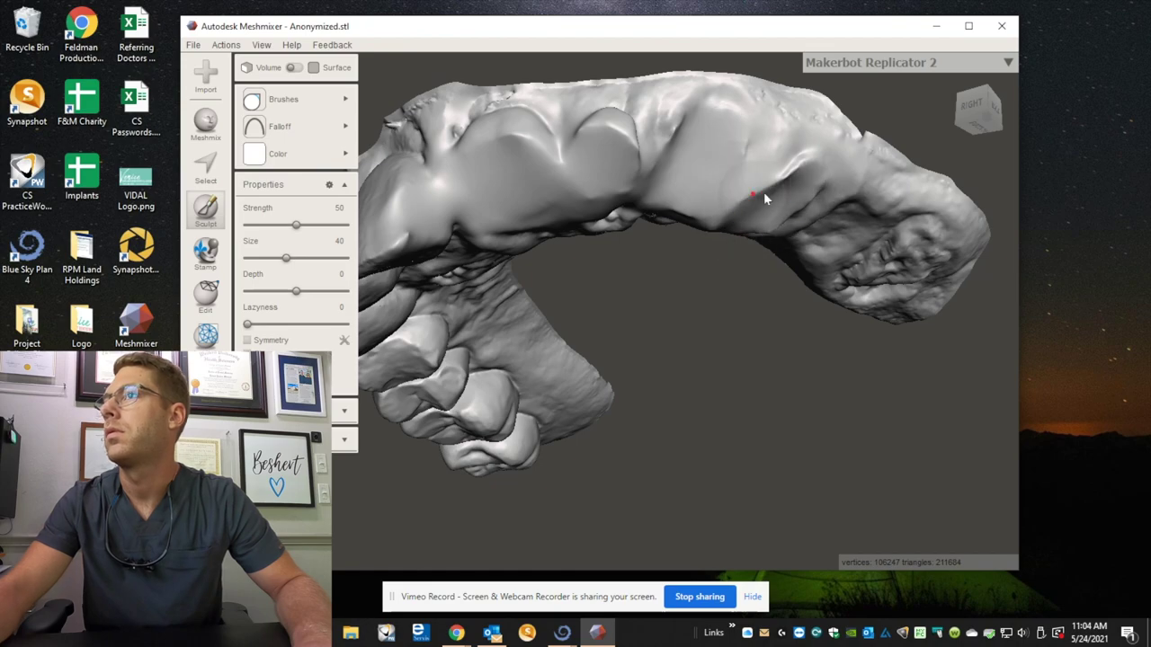
mouse_move(297, 99)
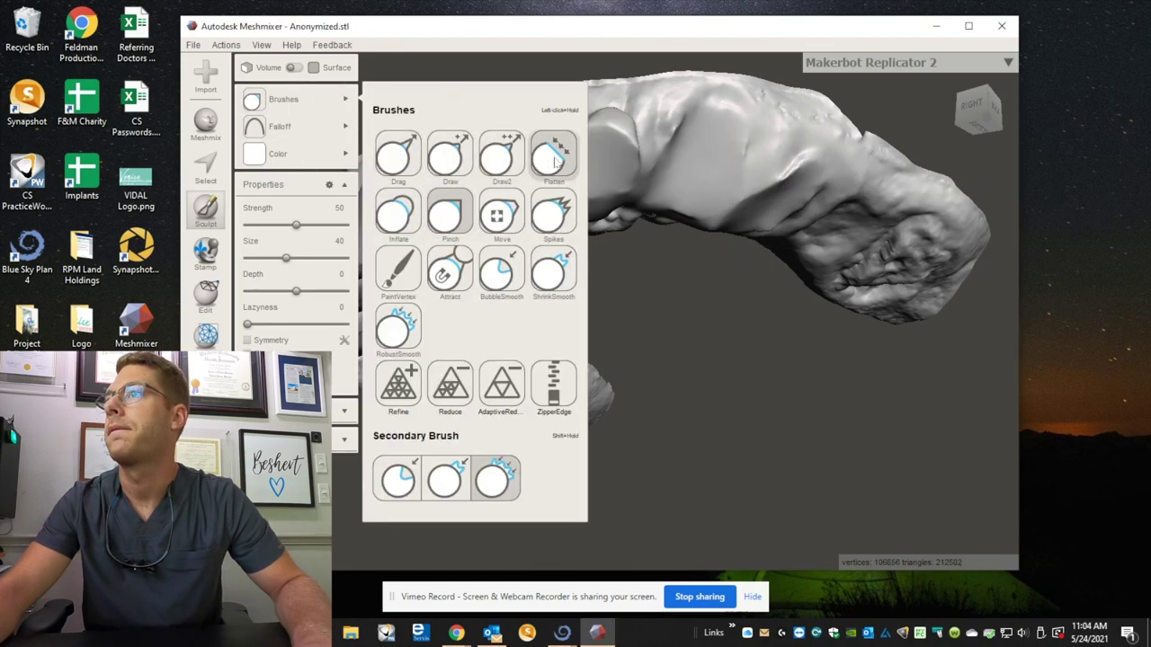
left_click(398, 214)
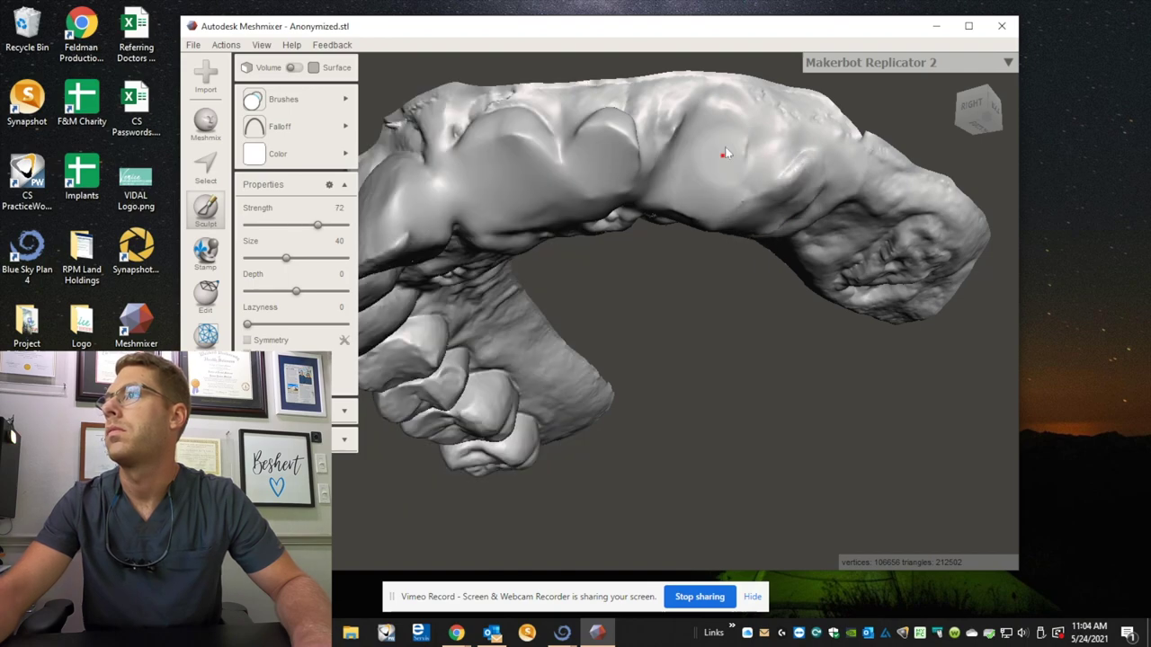
left_click_drag(662, 193, 590, 139)
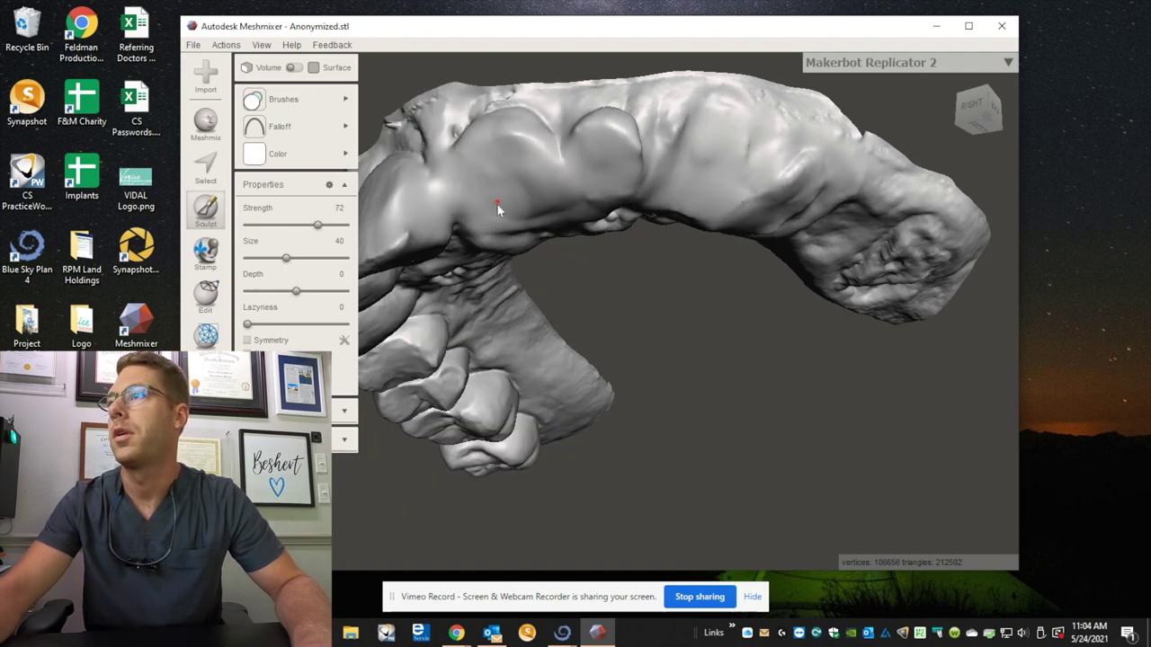
left_click_drag(496, 203, 706, 225)
mouse_move(648, 327)
right_mouse_down()
mouse_move(624, 260)
mouse_move(550, 211)
mouse_move(527, 224)
mouse_move(441, 211)
mouse_move(293, 316)
mouse_move(397, 478)
right_mouse_up()
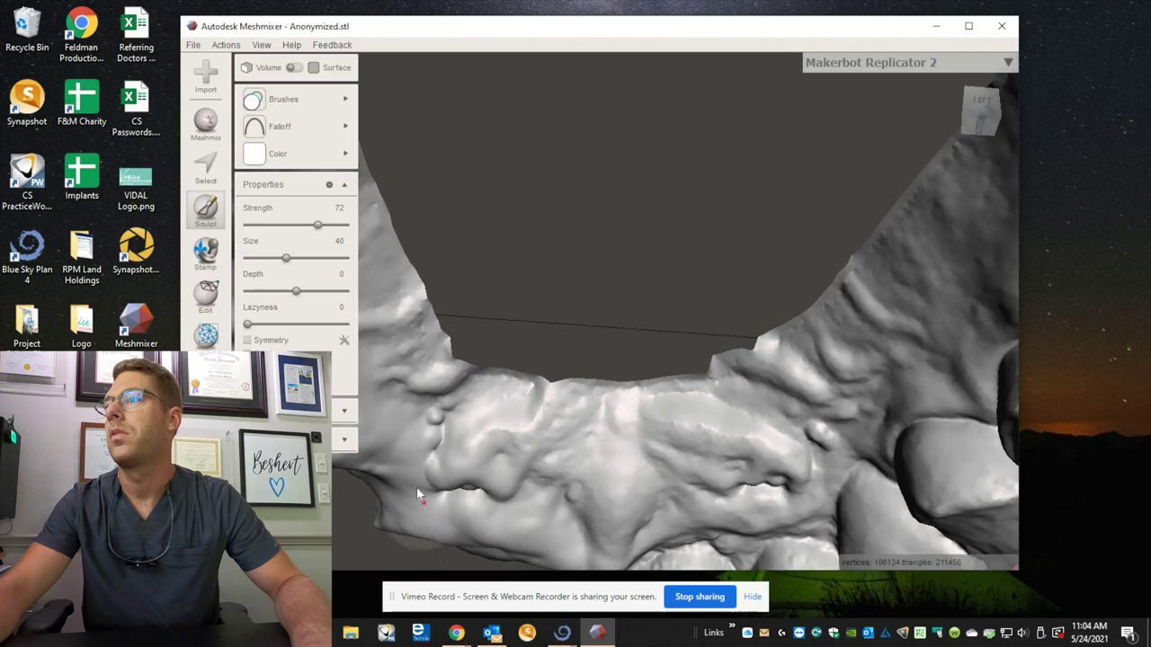
scroll(531, 256, "down", 5)
right_click_drag(530, 256, 735, 483)
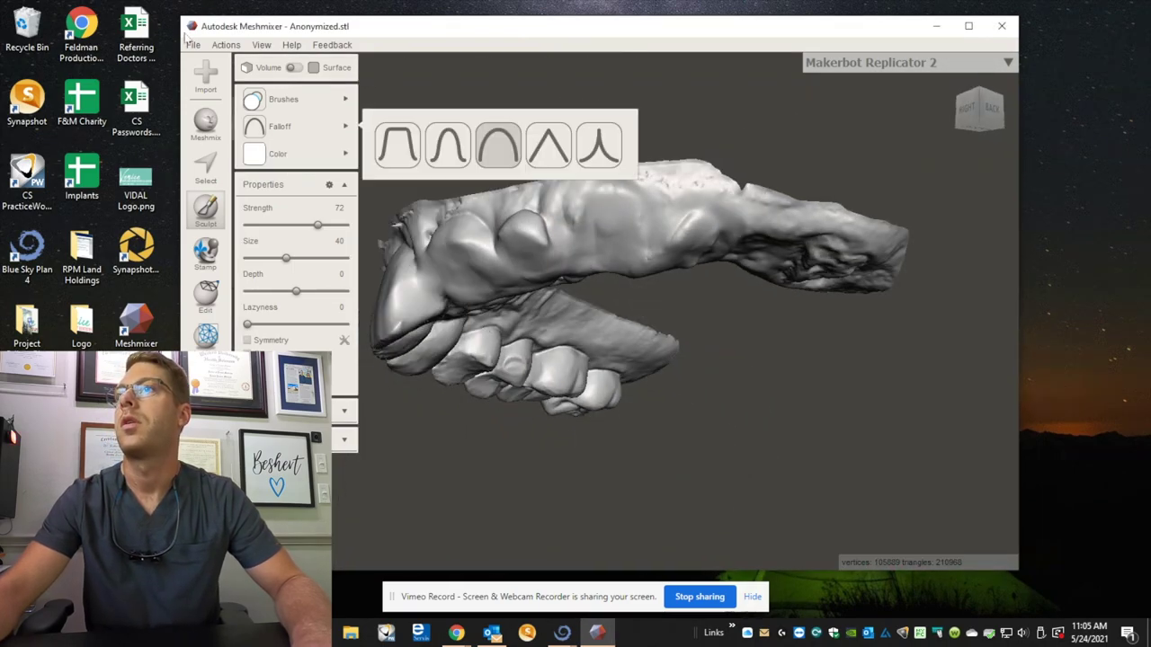
- Export the smoothed mesh to the Desktop as a binary STL file named Demo and switch back to Blue Sky Plan
left_click(195, 47)
left_click(216, 109)
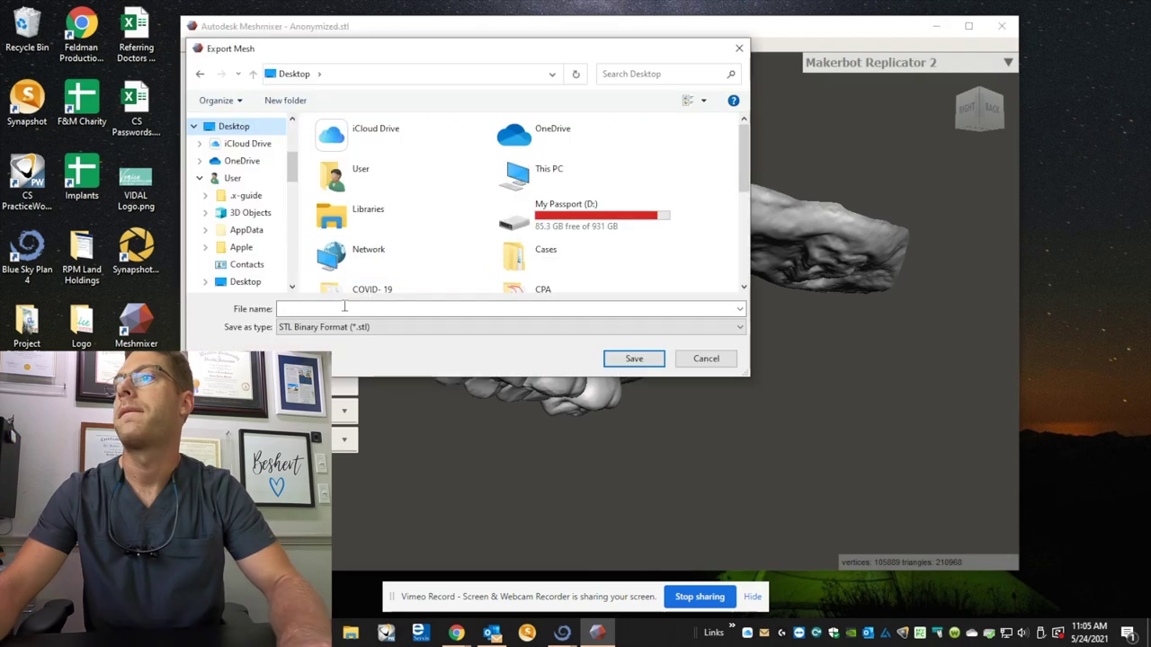
left_click(367, 310)
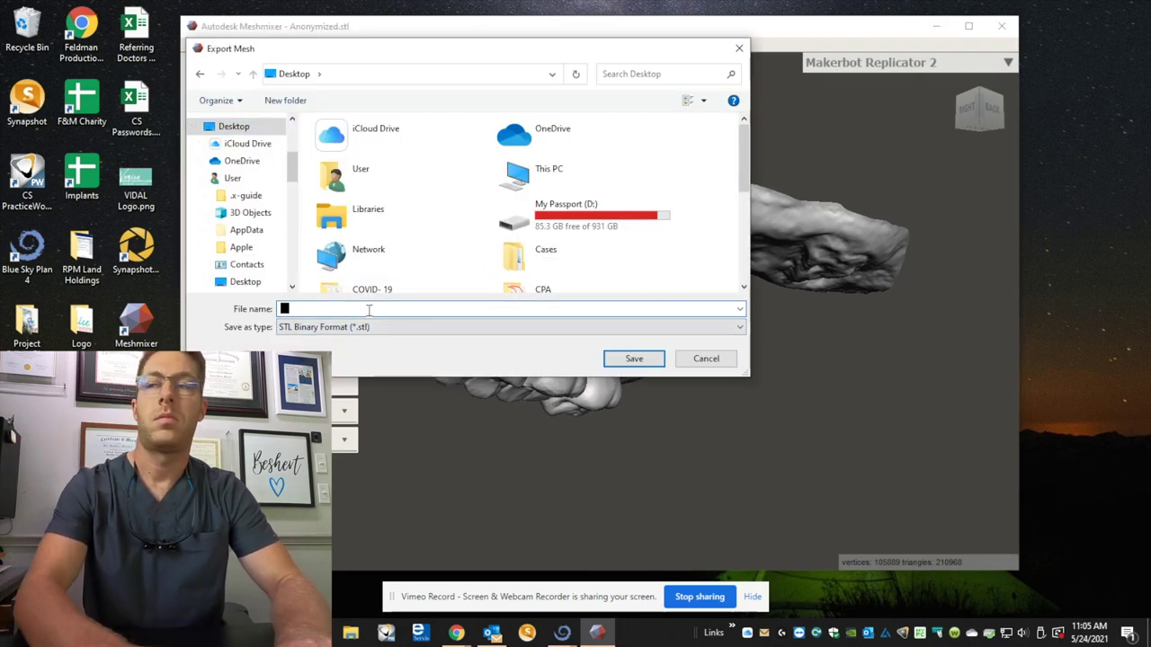
type("Demo")
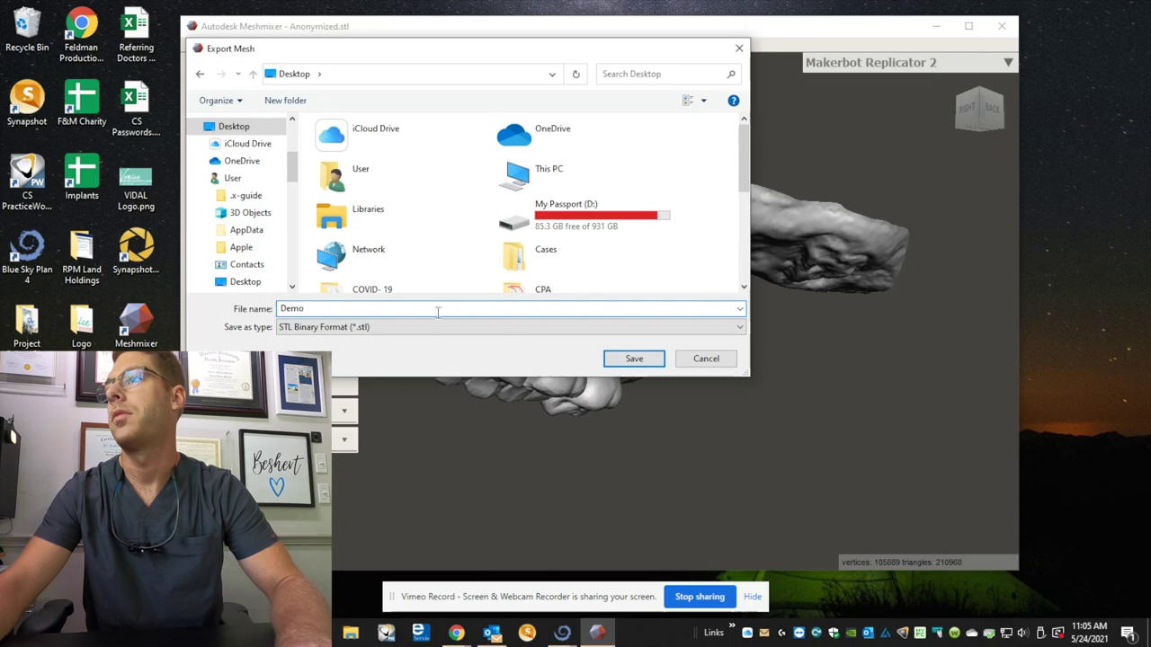
key("Return")
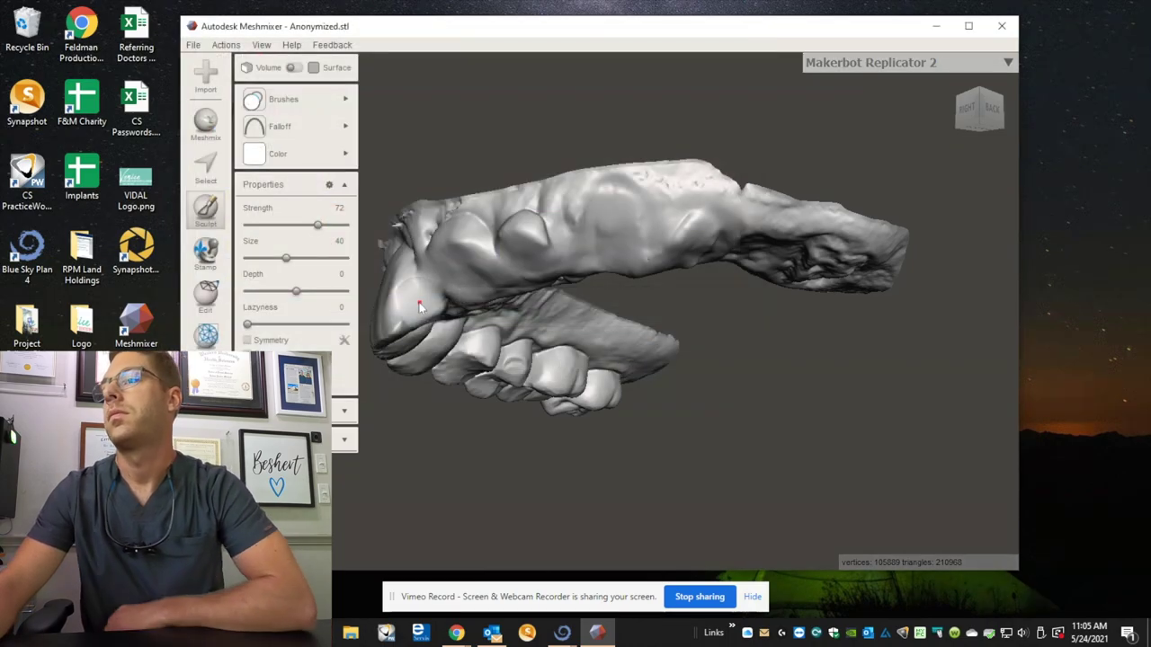
left_click(559, 633)
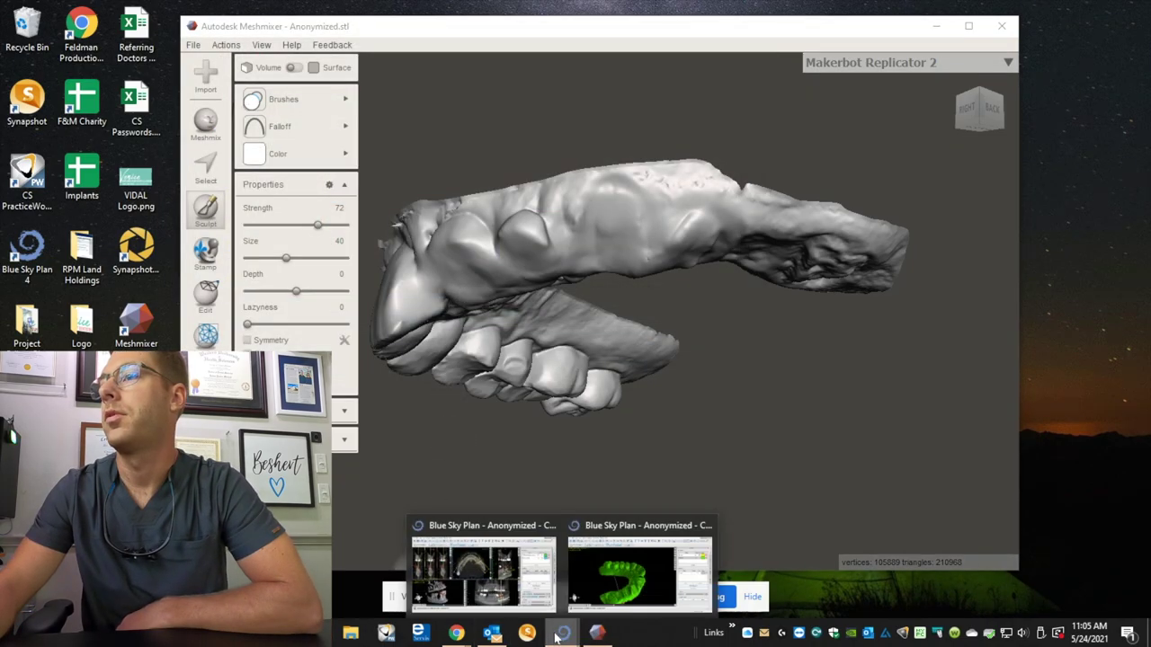
left_click(518, 584)
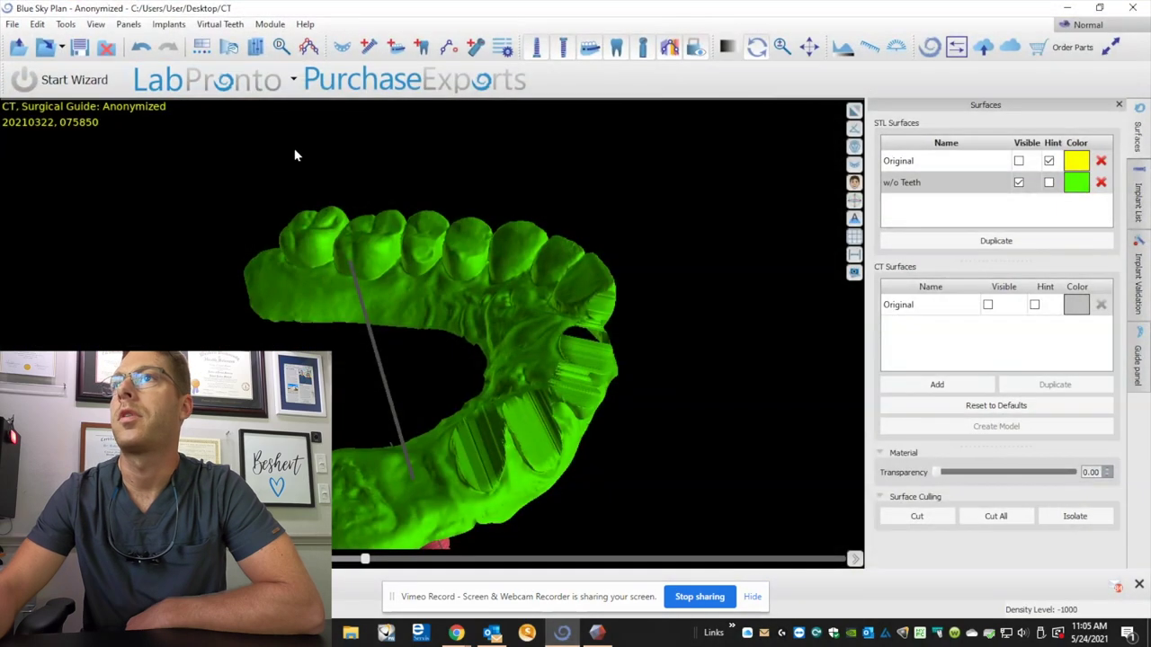
- Import the Demo STL file from the Desktop into the project as a maxilla model
left_click(11, 24)
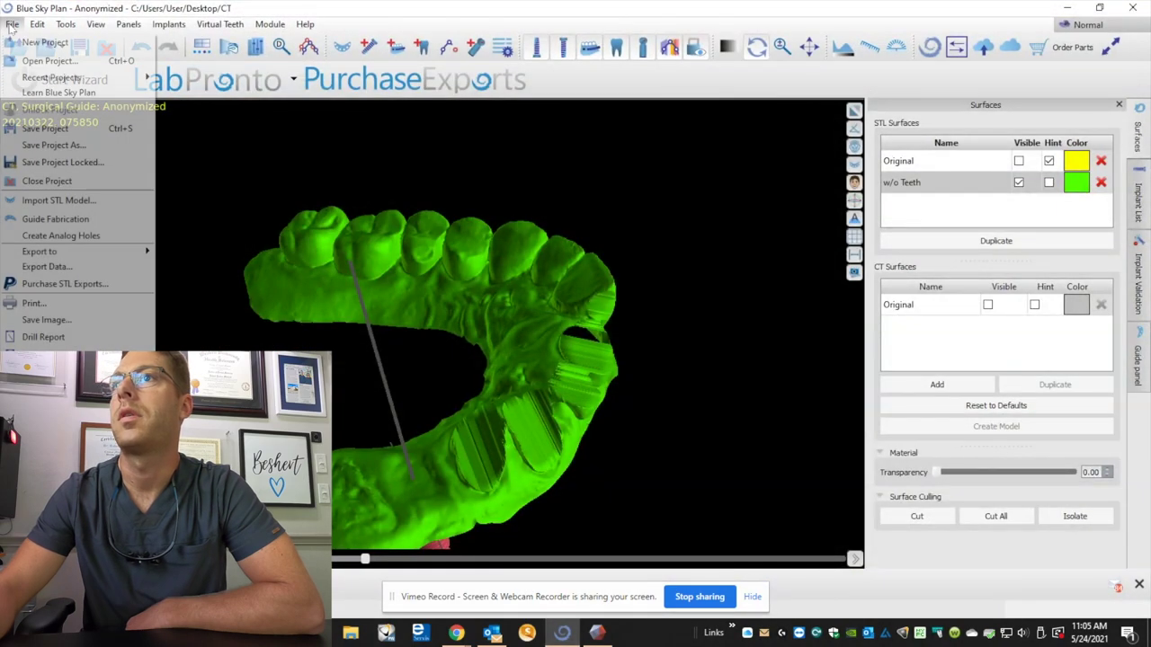
left_click(63, 200)
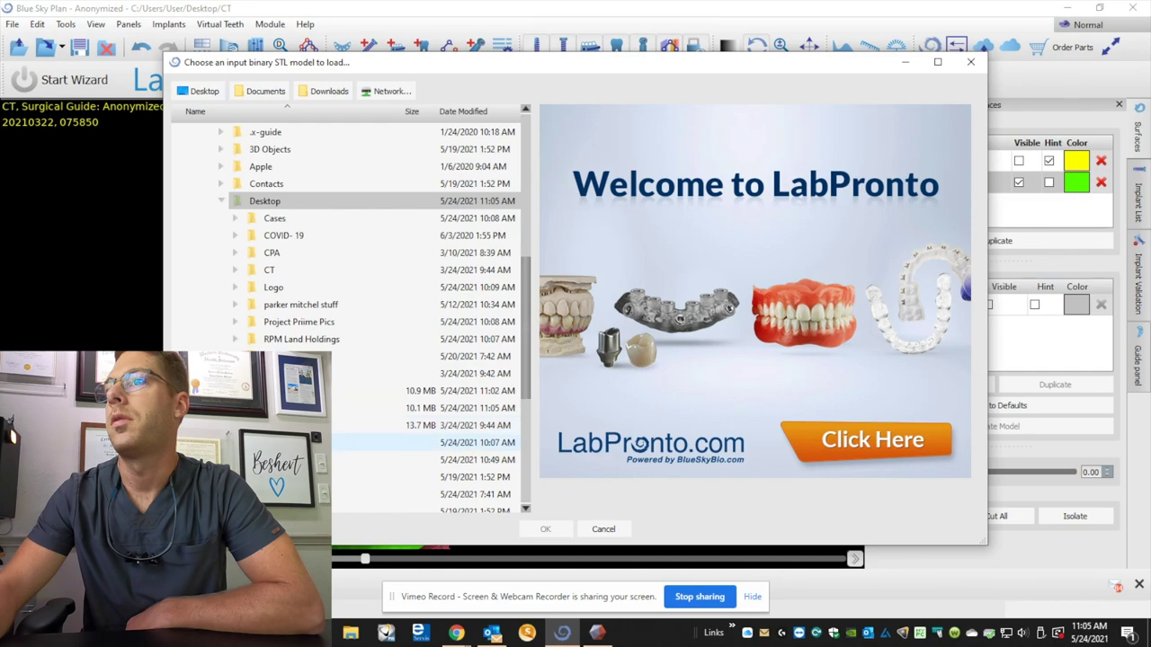
left_click(378, 407)
left_click(545, 529)
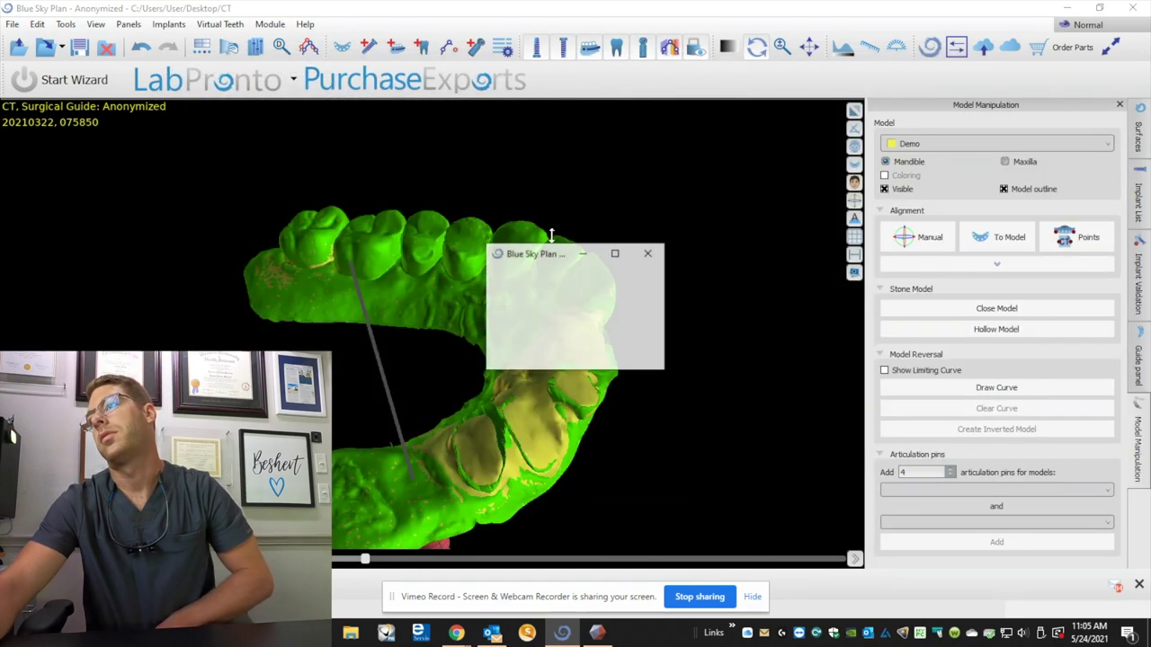
left_click(582, 337)
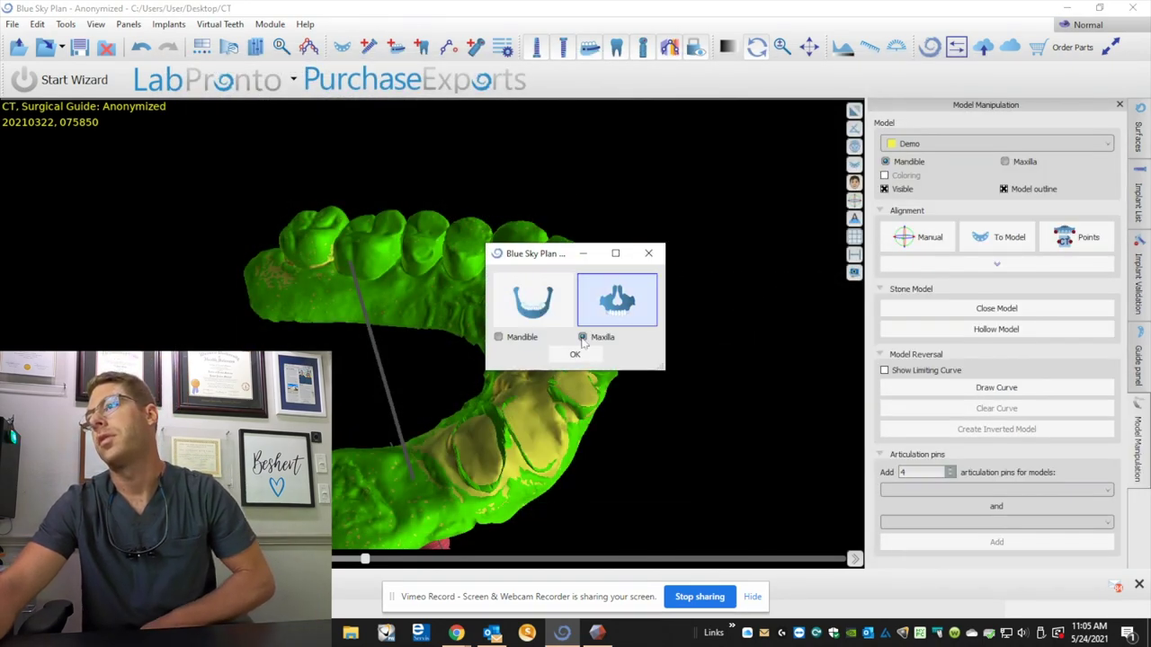
left_click(575, 355)
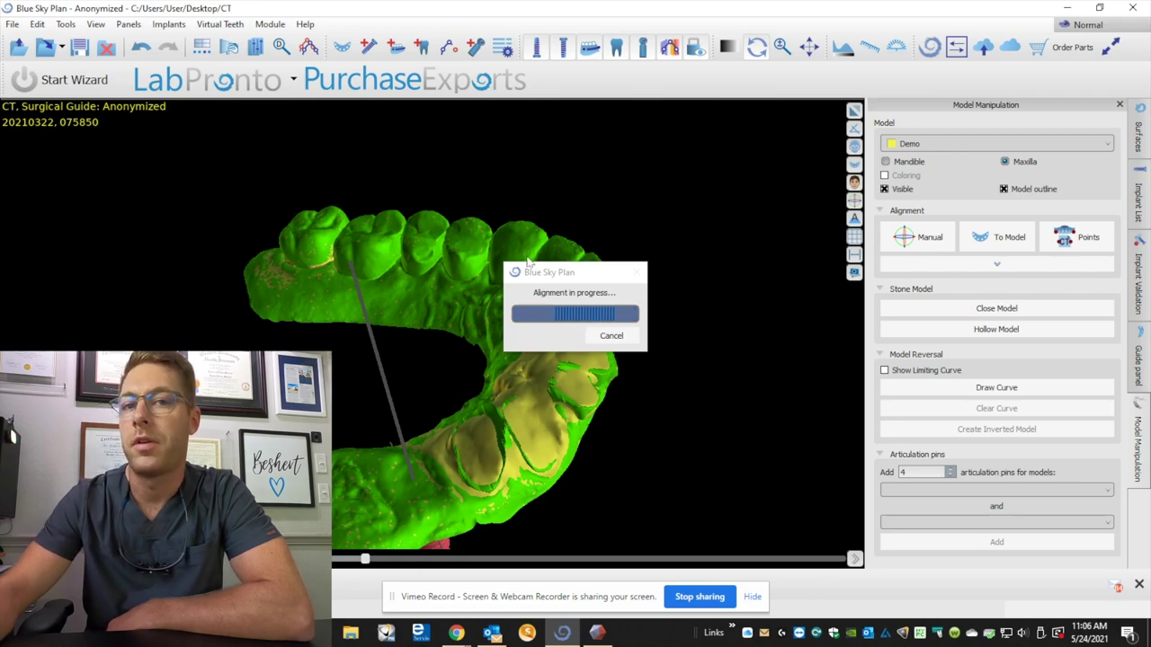
- Manually align the Demo model with the w/o Teeth scan in a front view, adjusting its height and tilt
left_click_drag(592, 227, 285, 423)
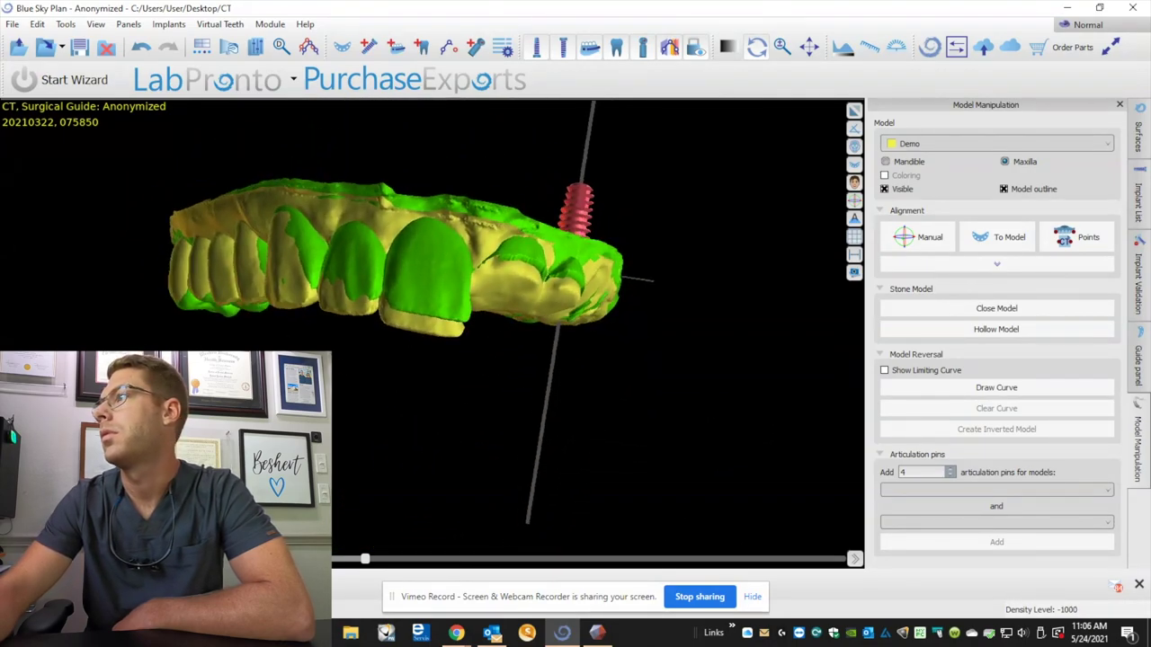
left_click(935, 241)
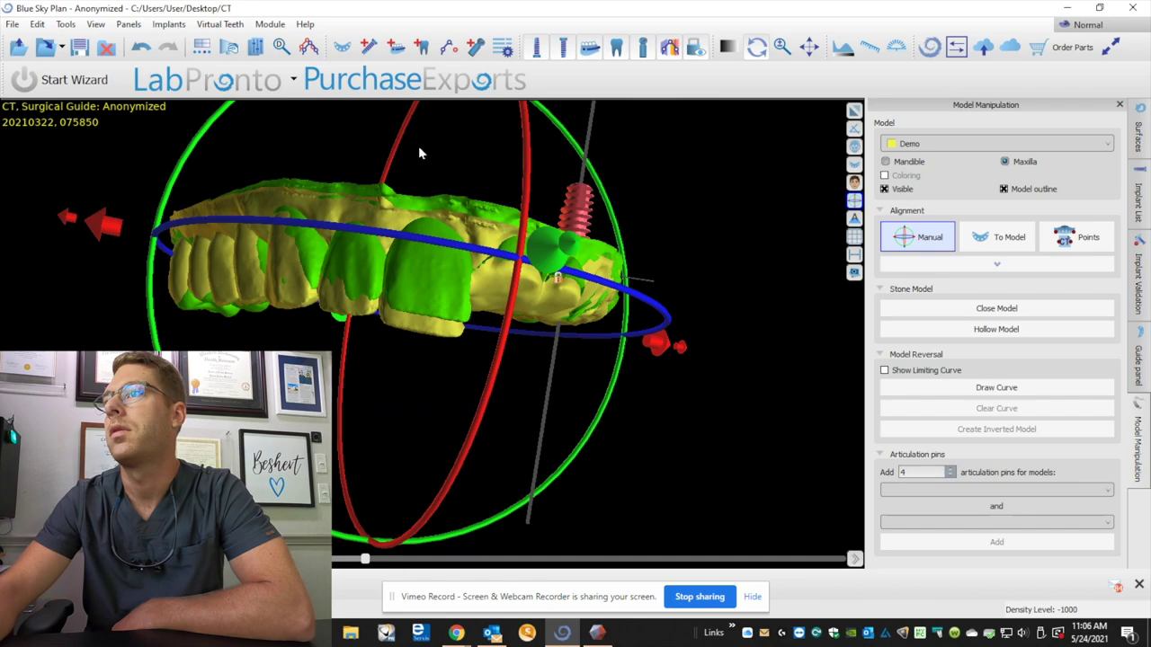
left_click_drag(424, 154, 454, 254)
left_click_drag(447, 118, 446, 111)
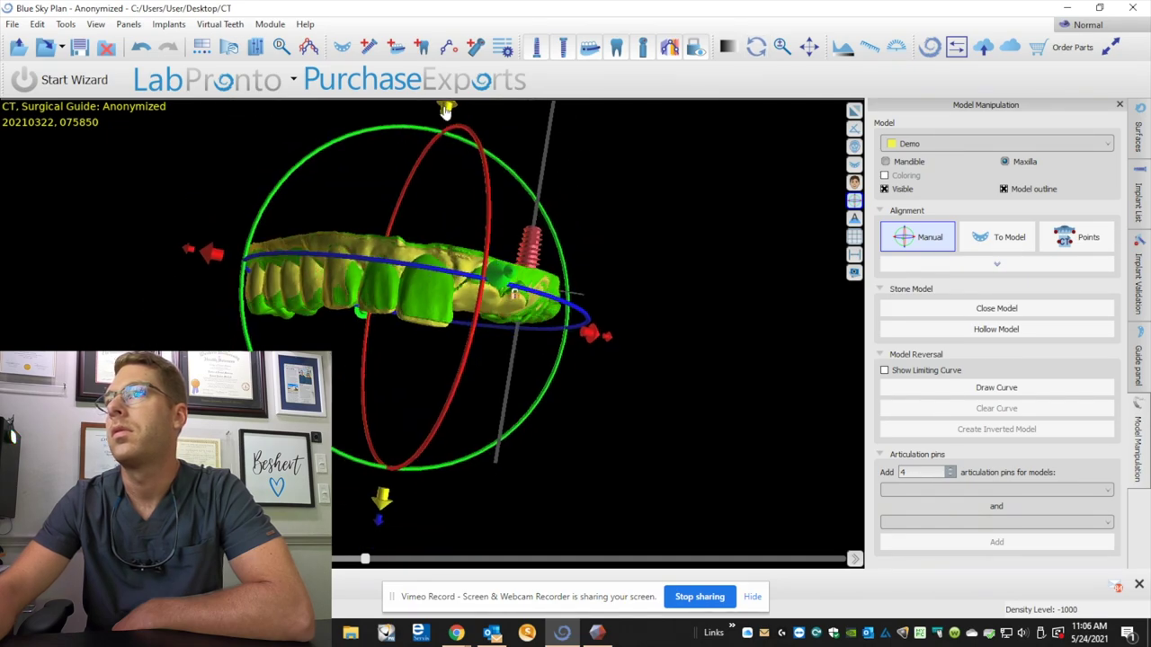
left_click_drag(329, 145, 321, 160)
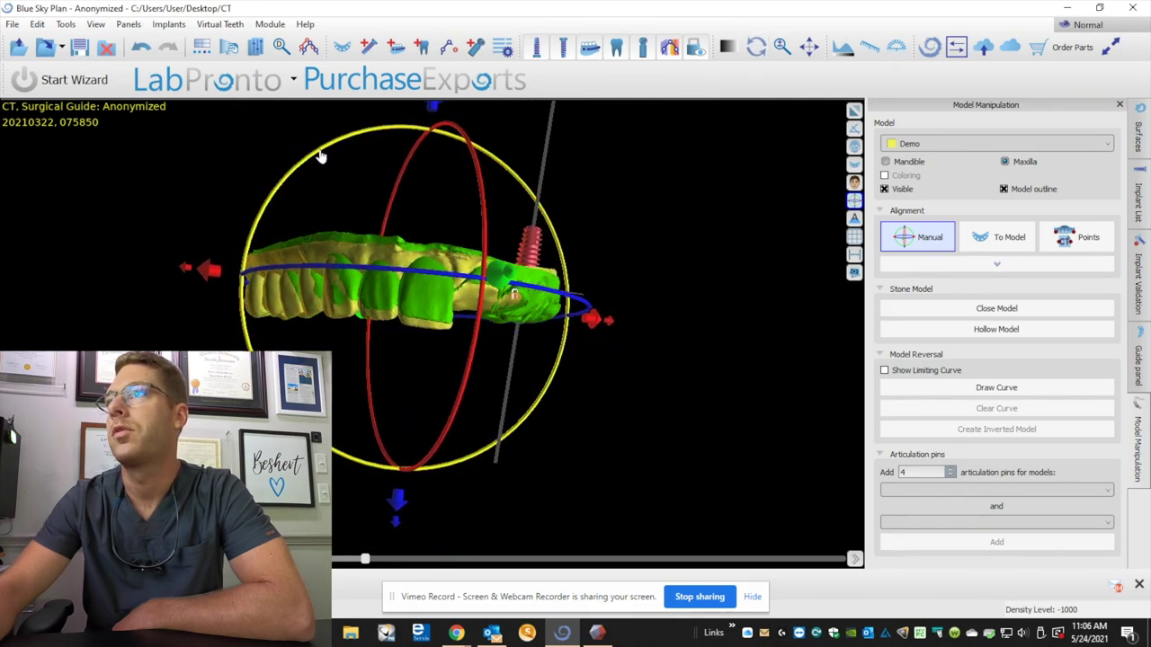
left_click_drag(398, 504, 402, 490)
left_click_drag(519, 204, 529, 187)
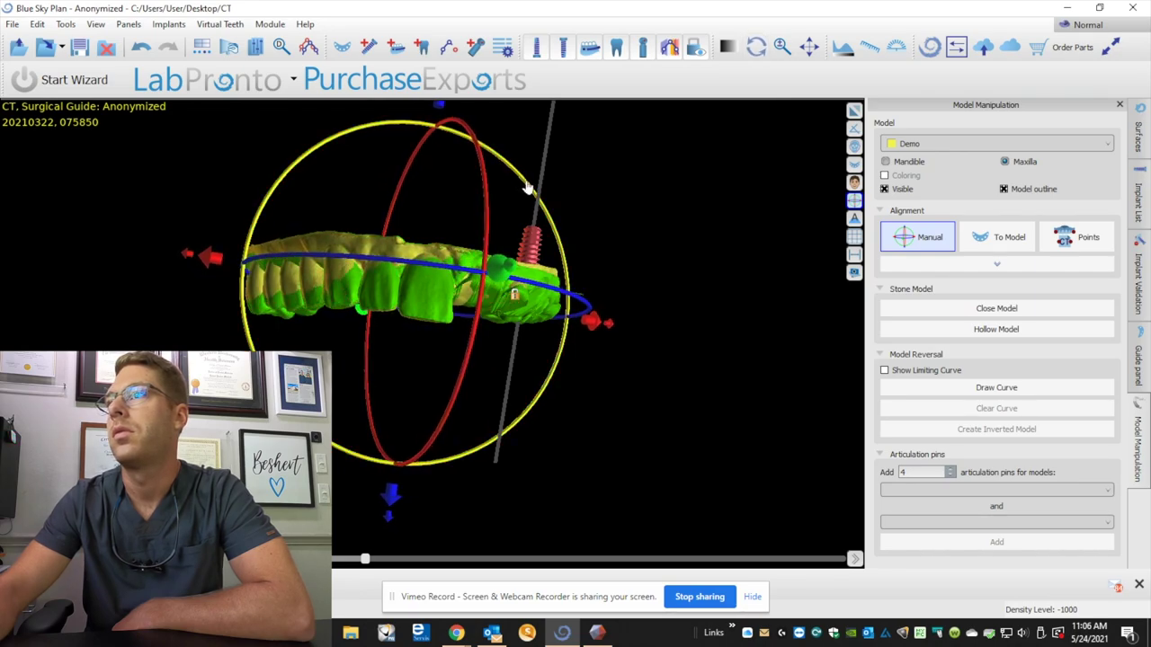
- Fine-tune the Demo model's height and tilt against the w/o Teeth scan while viewing the arch from the occlusal side
left_click(996, 144)
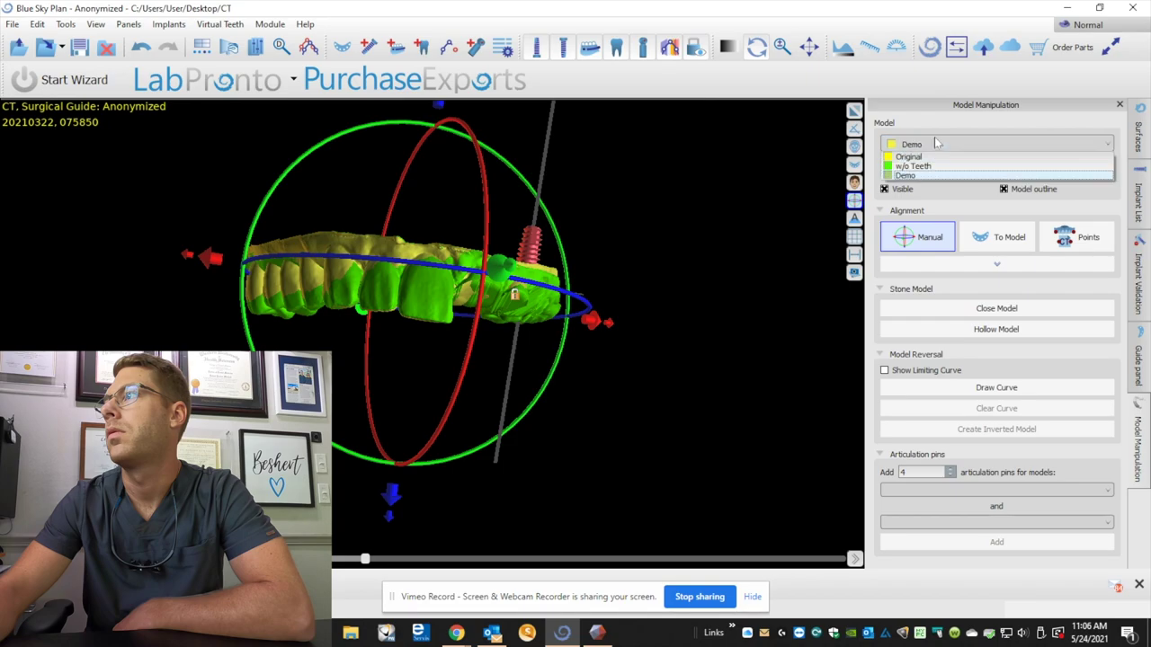
left_click(702, 408)
left_click_drag(648, 488, 527, 518)
left_click_drag(593, 261, 603, 264)
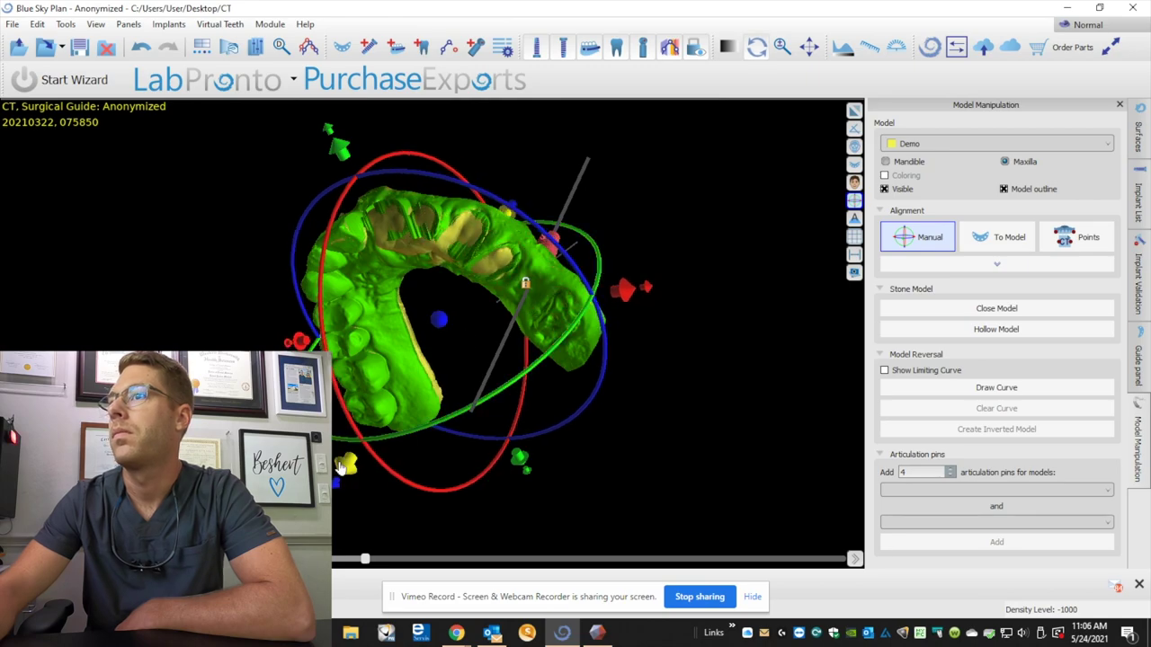
left_click_drag(347, 471, 345, 478)
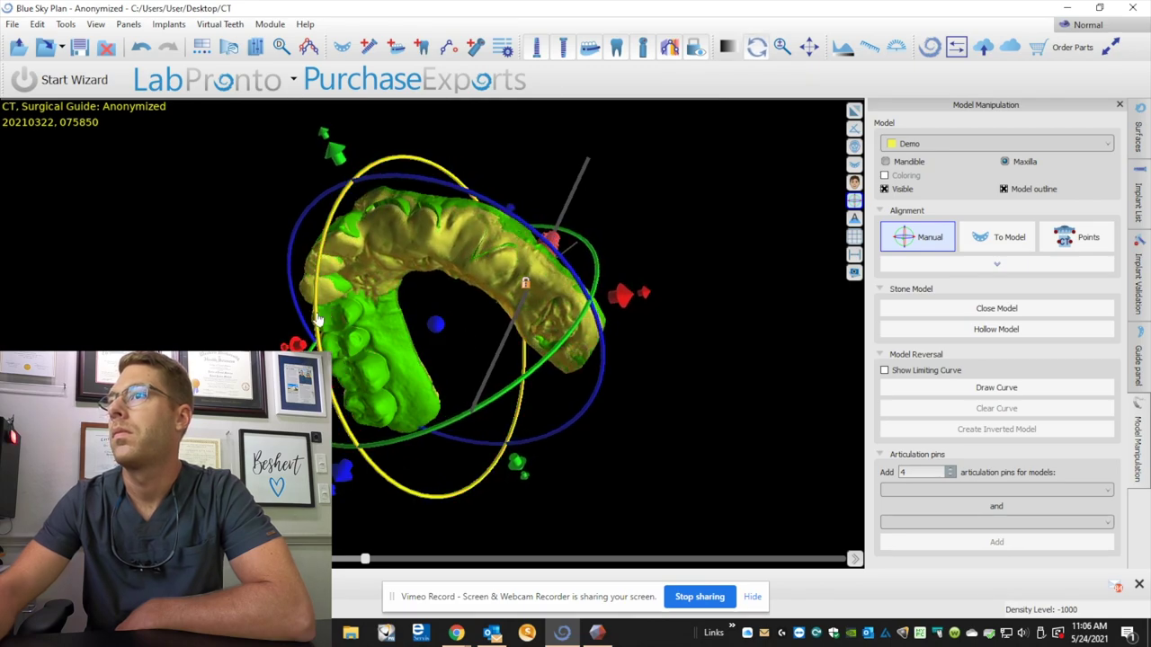
left_click_drag(326, 308, 213, 329)
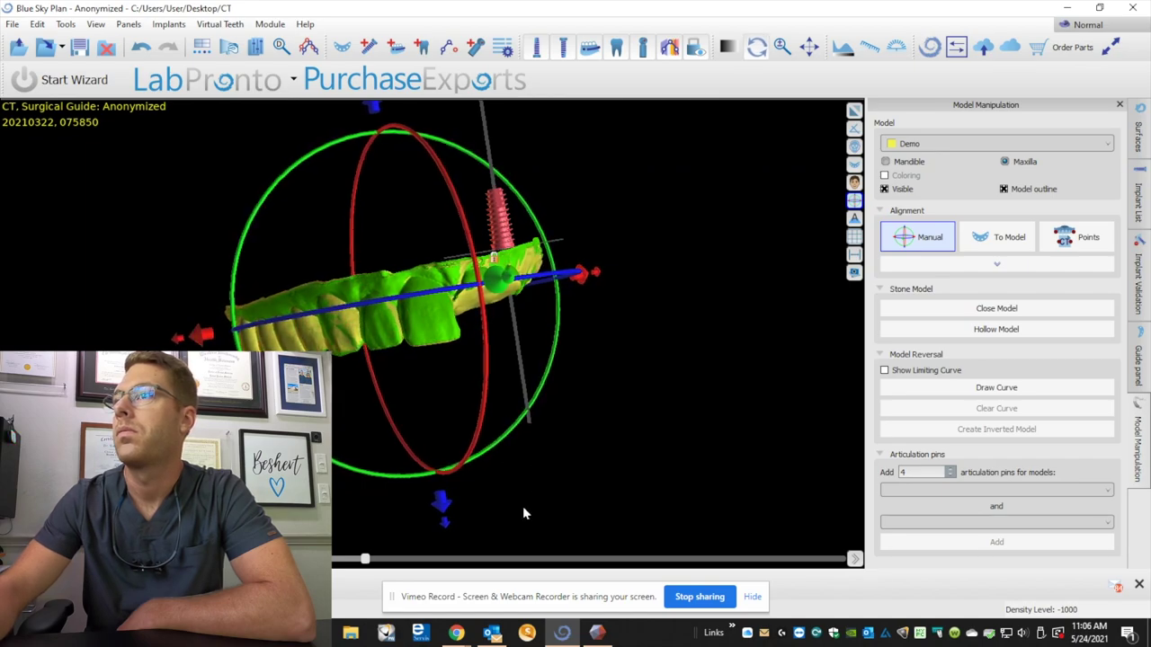
- Rotate the Demo model slightly in the horizontal plane and inspect its fit from the occlusal side and from above
left_click_drag(522, 507, 467, 451)
left_click_drag(566, 281, 565, 280)
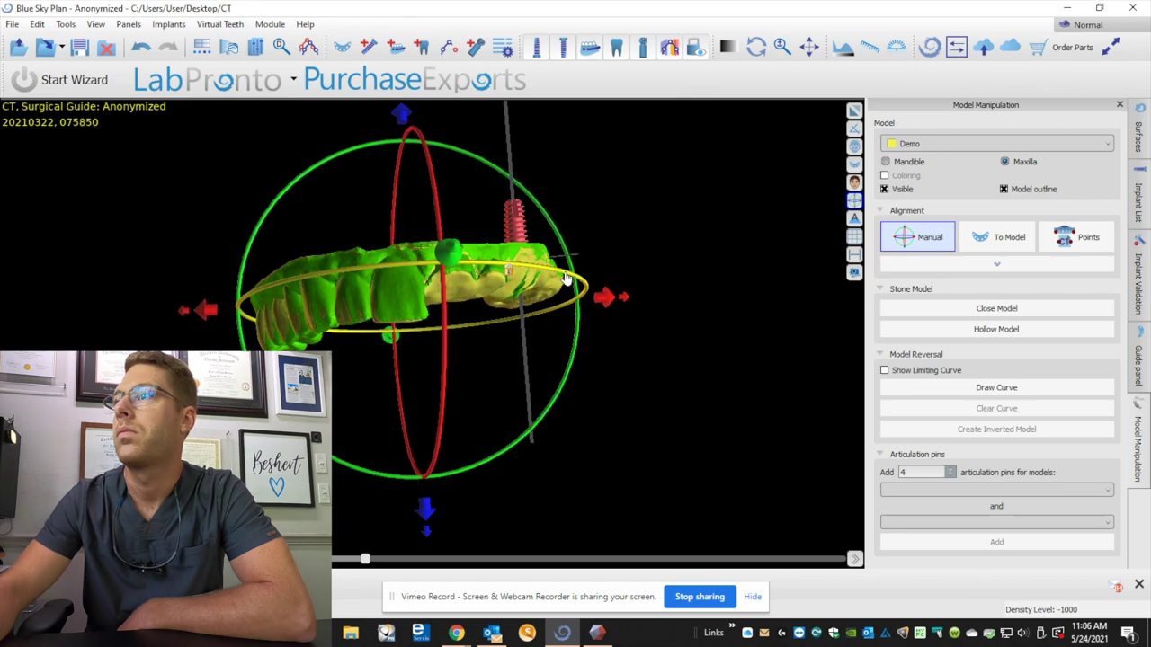
left_click_drag(523, 530, 490, 129)
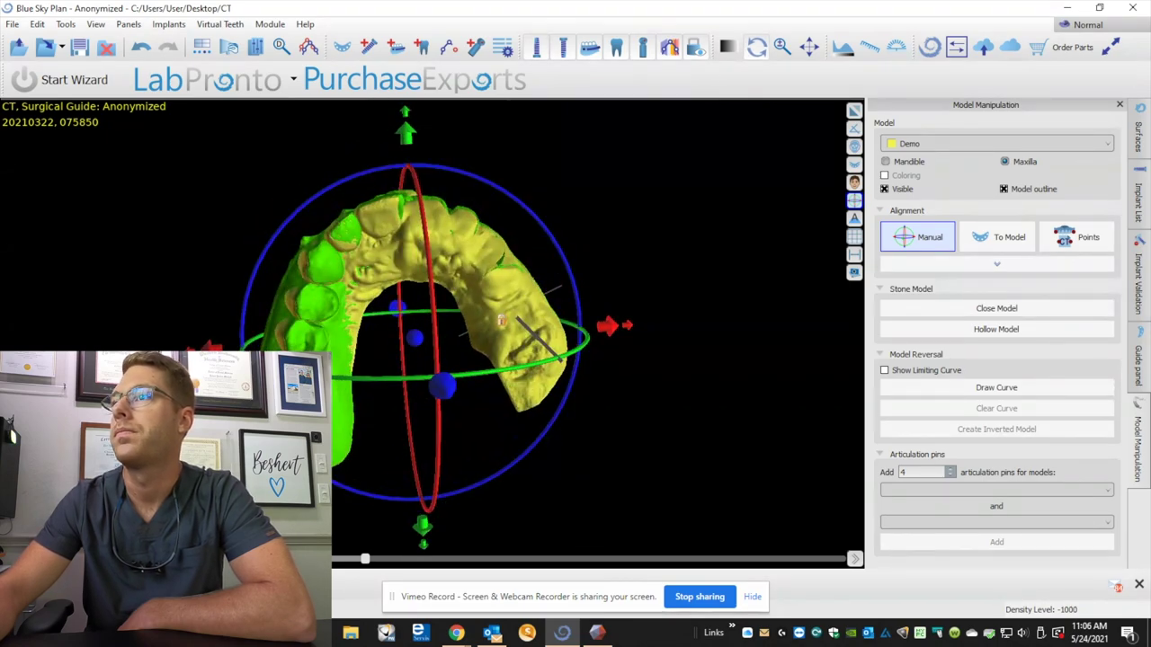
left_click_drag(329, 467, 486, 526)
left_click_drag(167, 203, 503, 421)
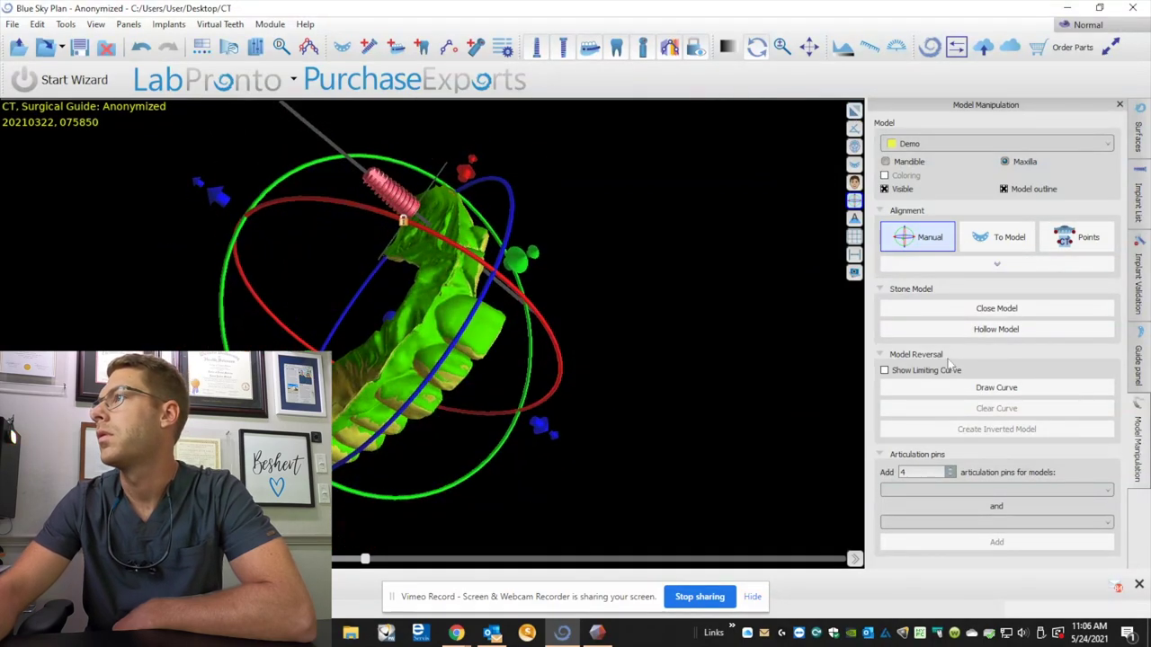
- Return to the multi-view layout, select the Demo surface and turn off the manual alignment handles
left_click(854, 110)
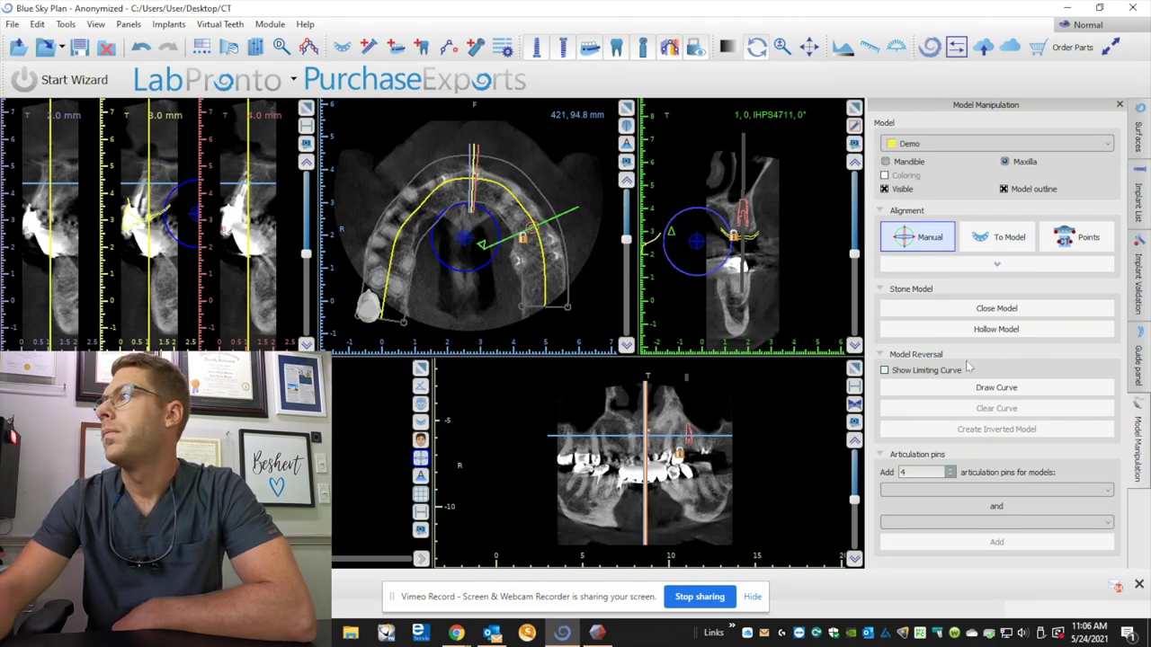
left_click(1145, 361)
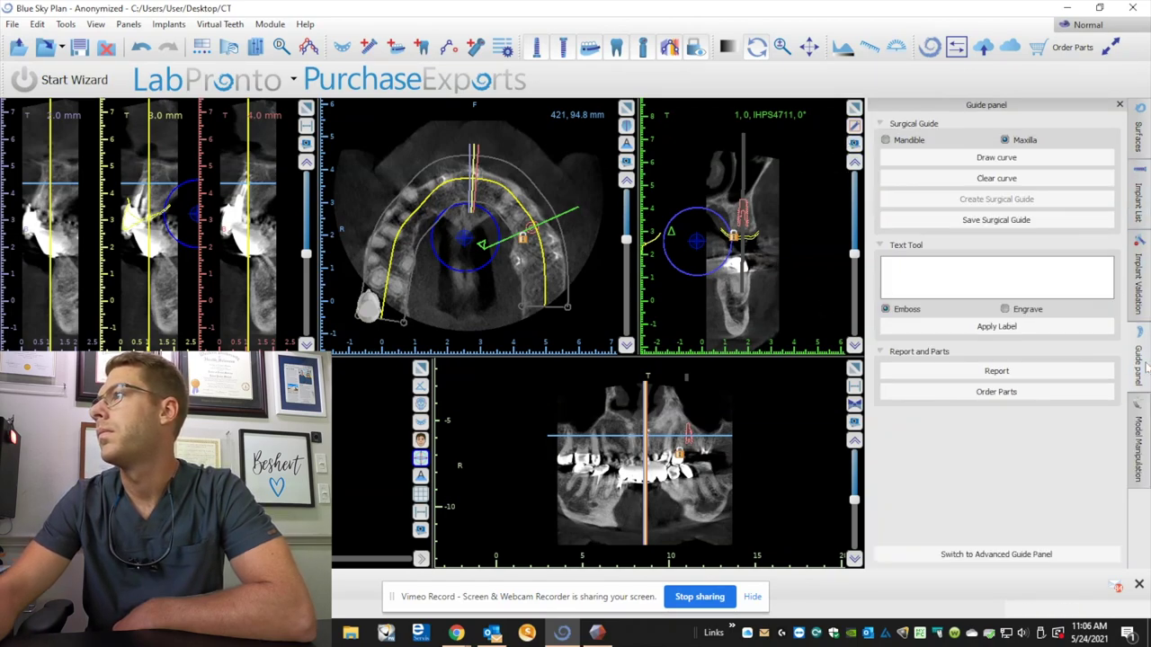
left_click(1137, 130)
left_click(1138, 445)
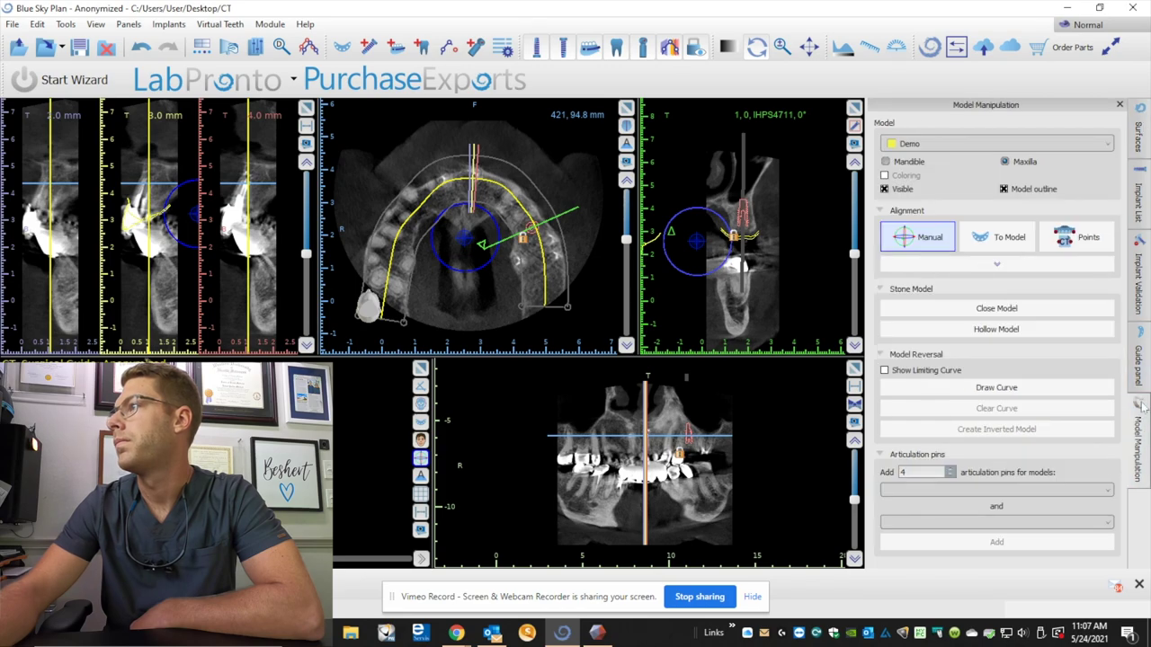
left_click(996, 263)
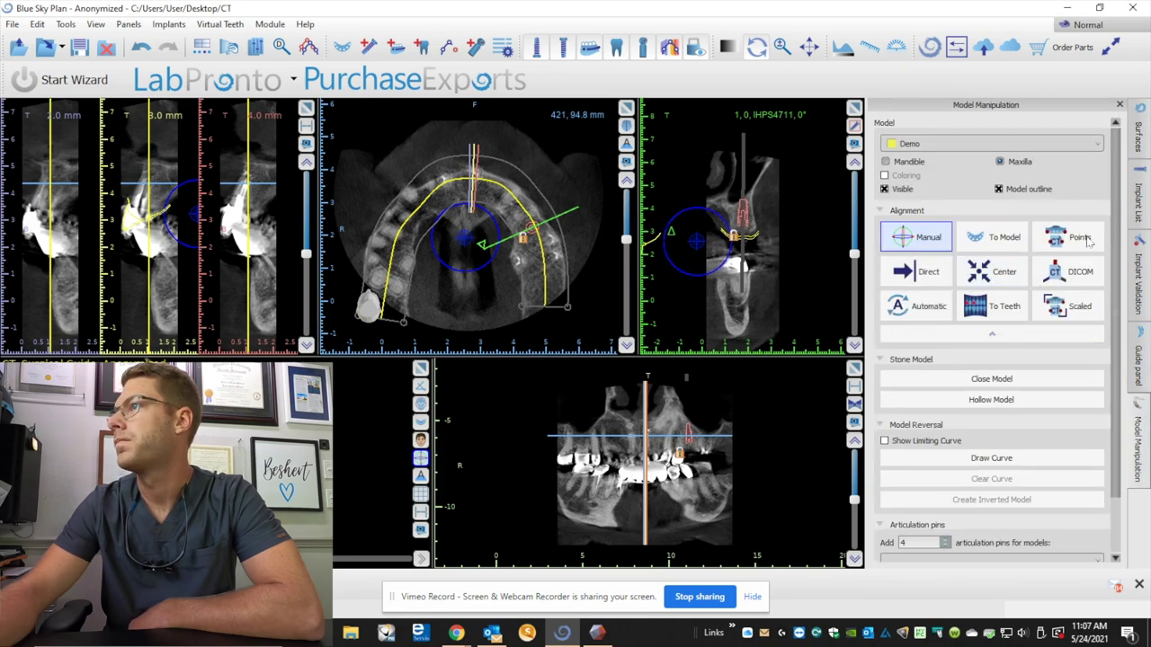
left_click(1142, 131)
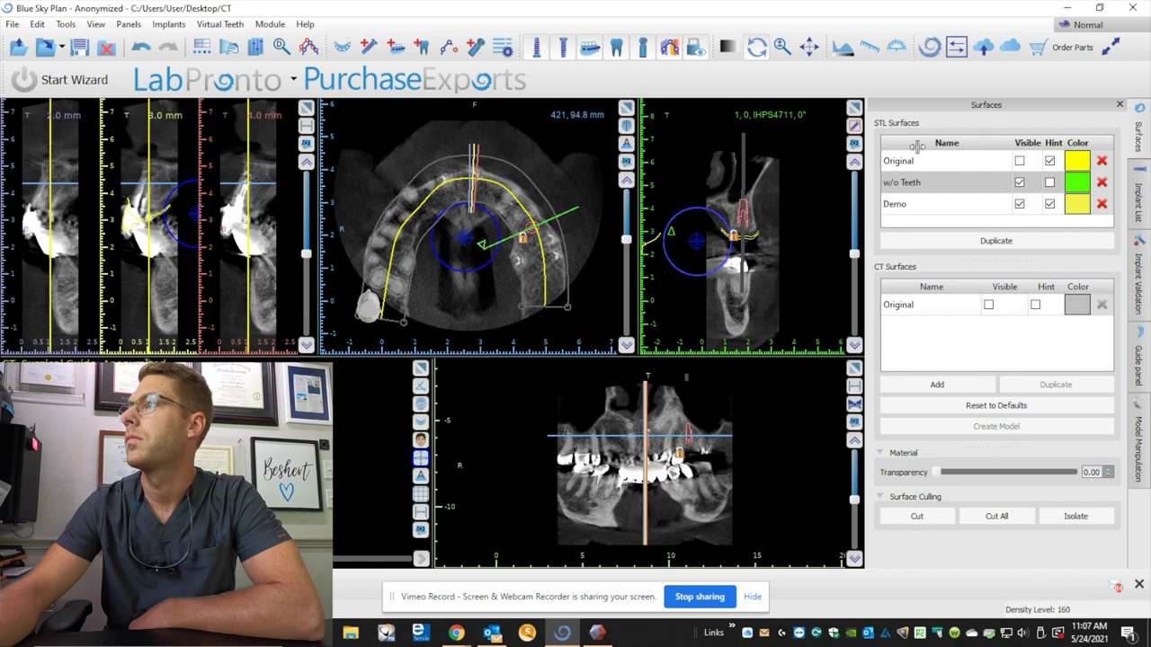
left_click(918, 183)
left_click(913, 207)
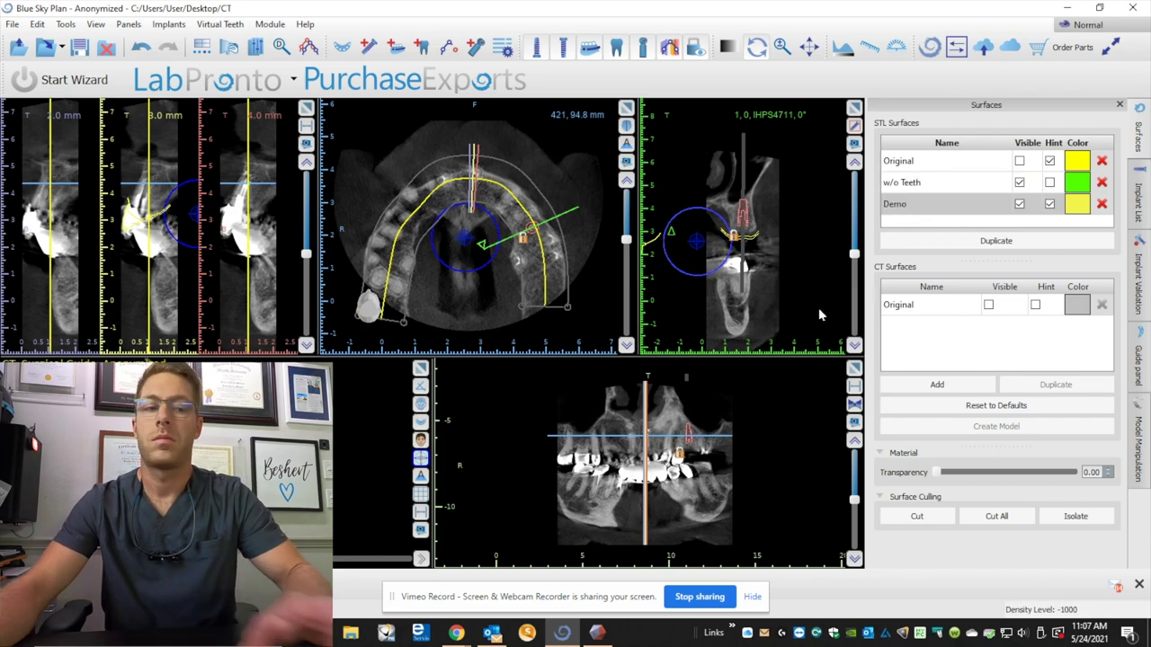
left_click(420, 457)
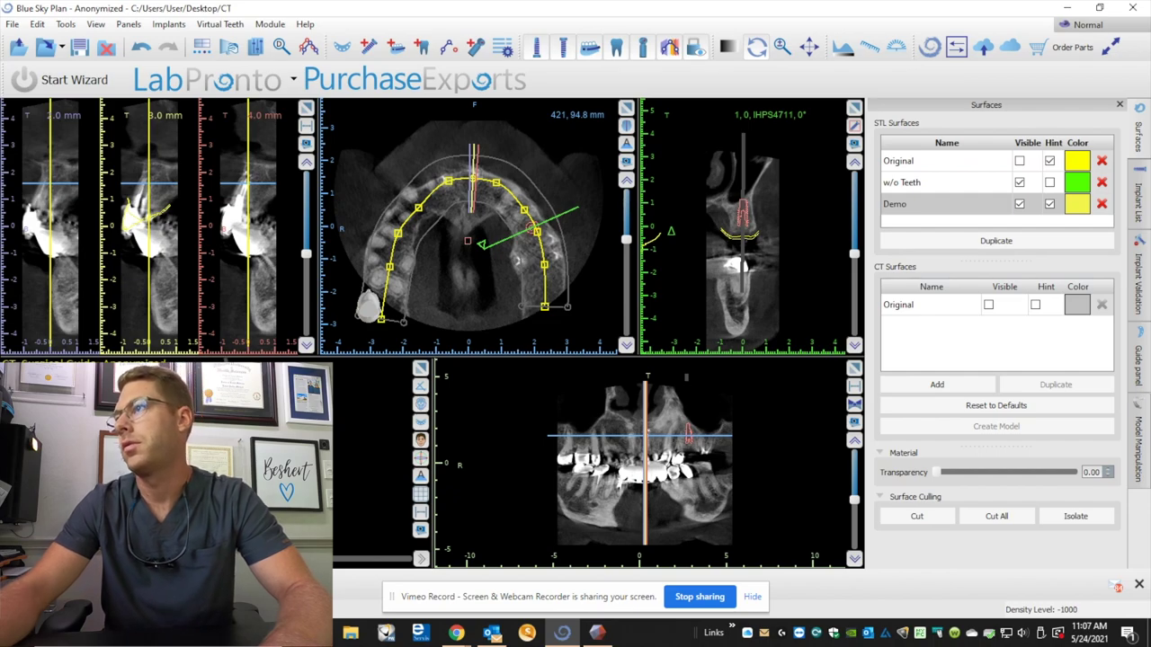
- Hide the w/o Teeth surface and switch between the Original and Demo surfaces, leaving only Demo visible
left_click(1019, 182)
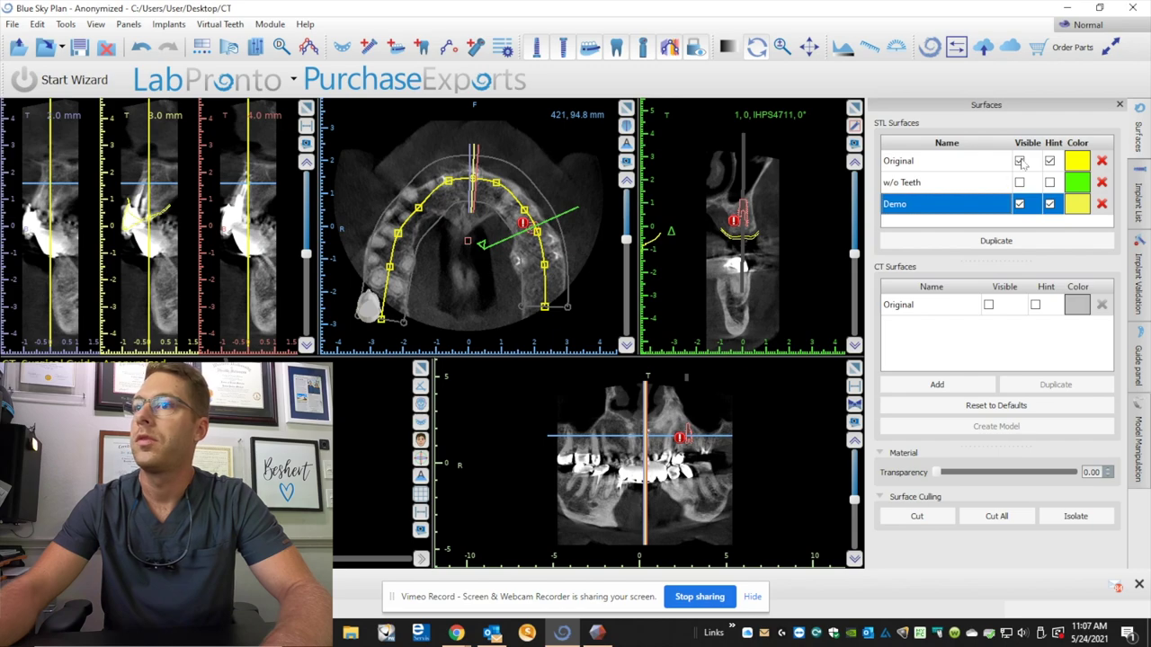
left_click(1019, 161)
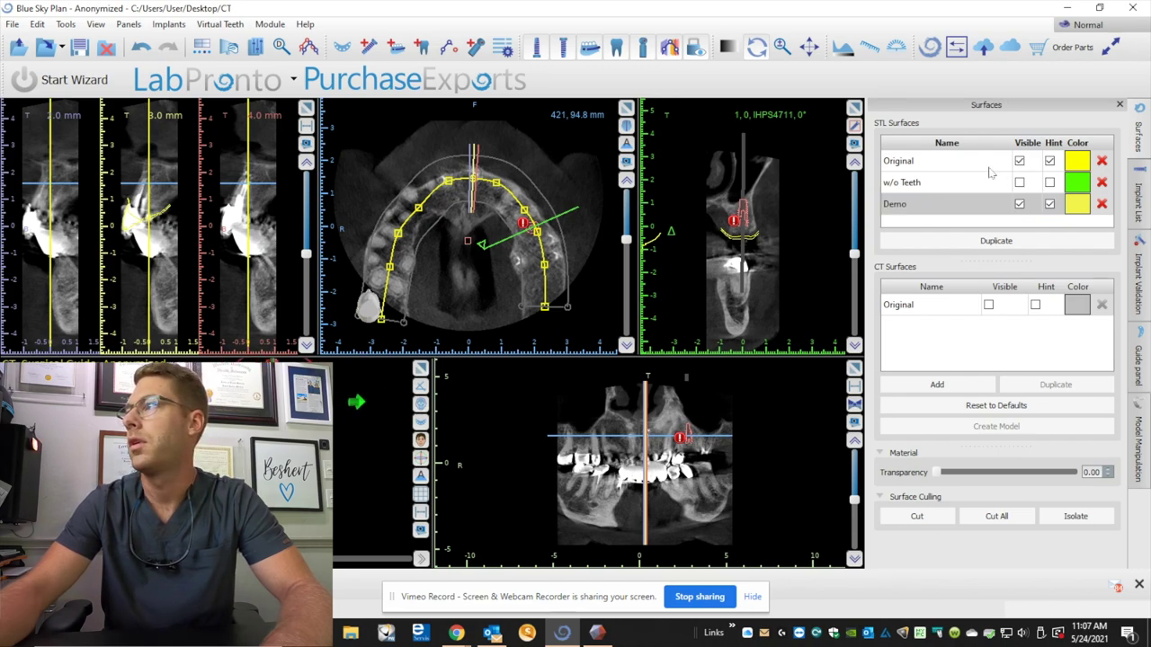
left_click(1020, 205)
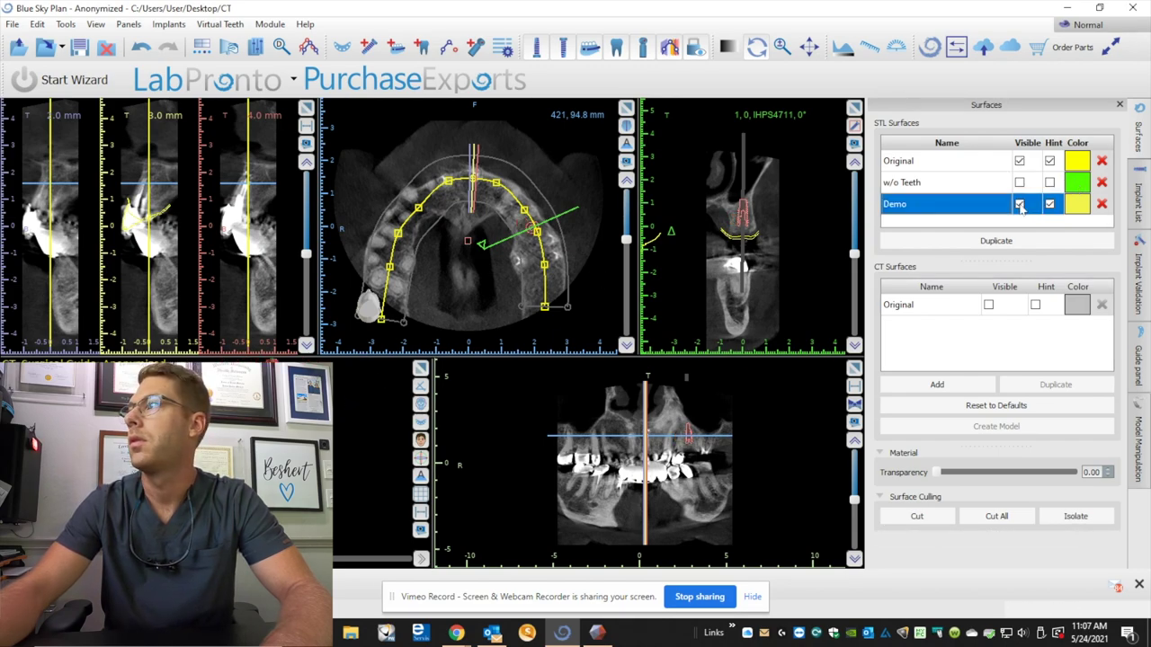
left_click(1019, 161)
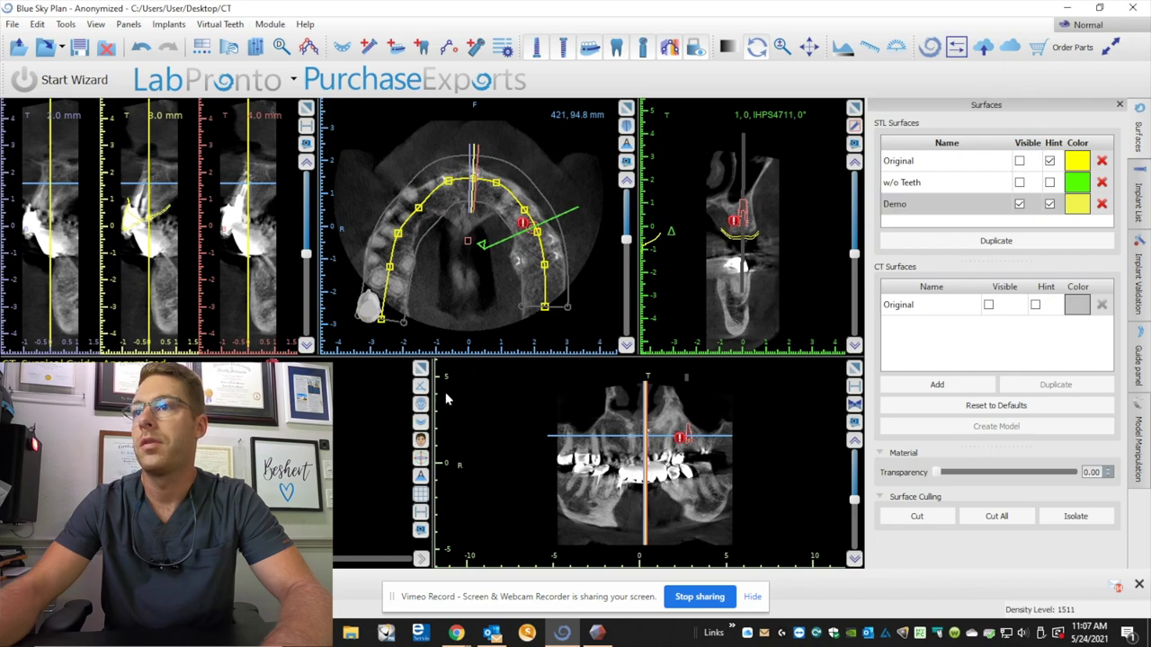
- Recolor the Demo surface cyan, overlay it with the Original surface to compare their fit, and hide Original again
left_click(1020, 161)
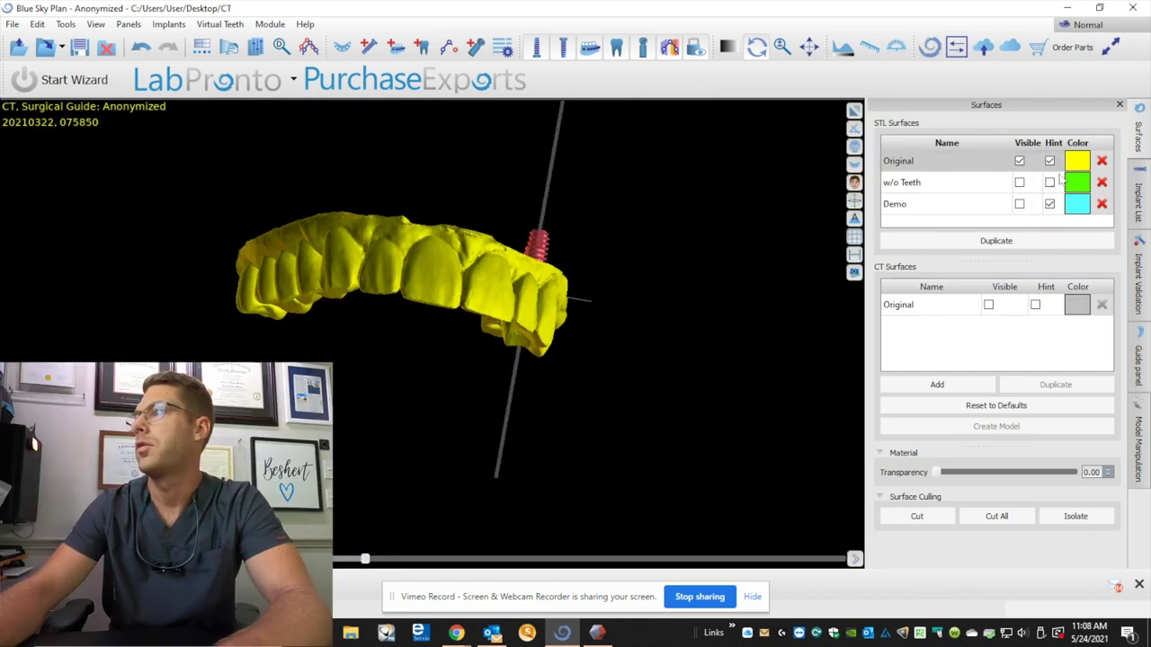
left_click(1019, 204)
left_click_drag(443, 147, 329, 217)
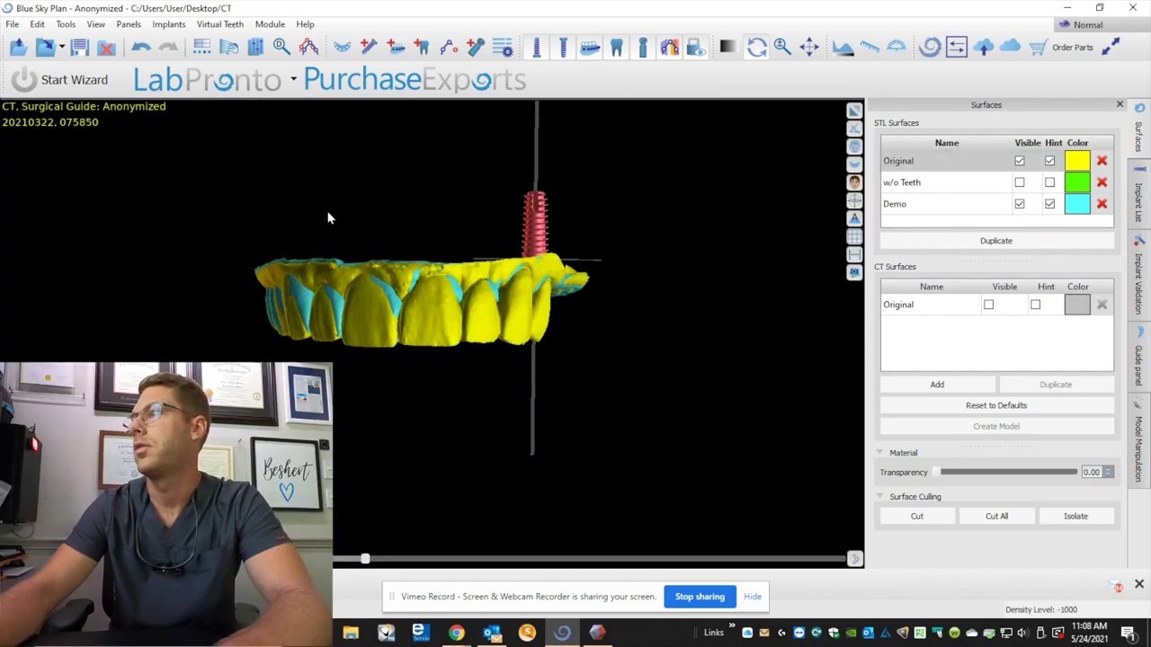
left_click(1020, 161)
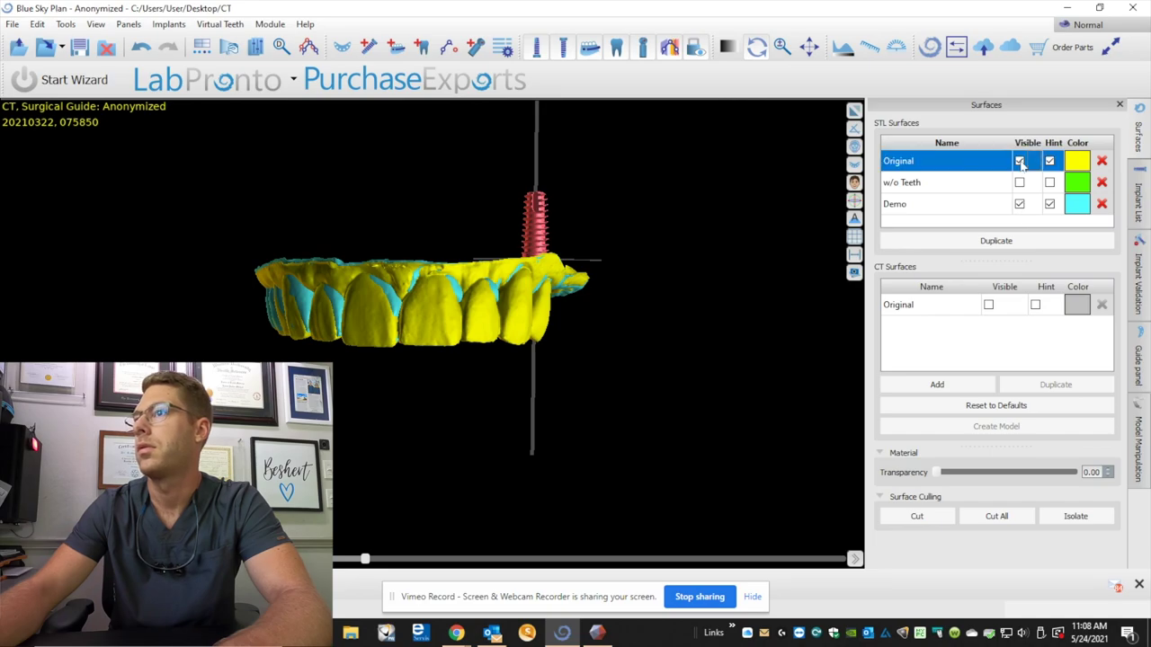
- Inspect the Demo surface alone in 3D and check its outline on the CT slices near the anterior teeth
left_click_drag(439, 412, 427, 230)
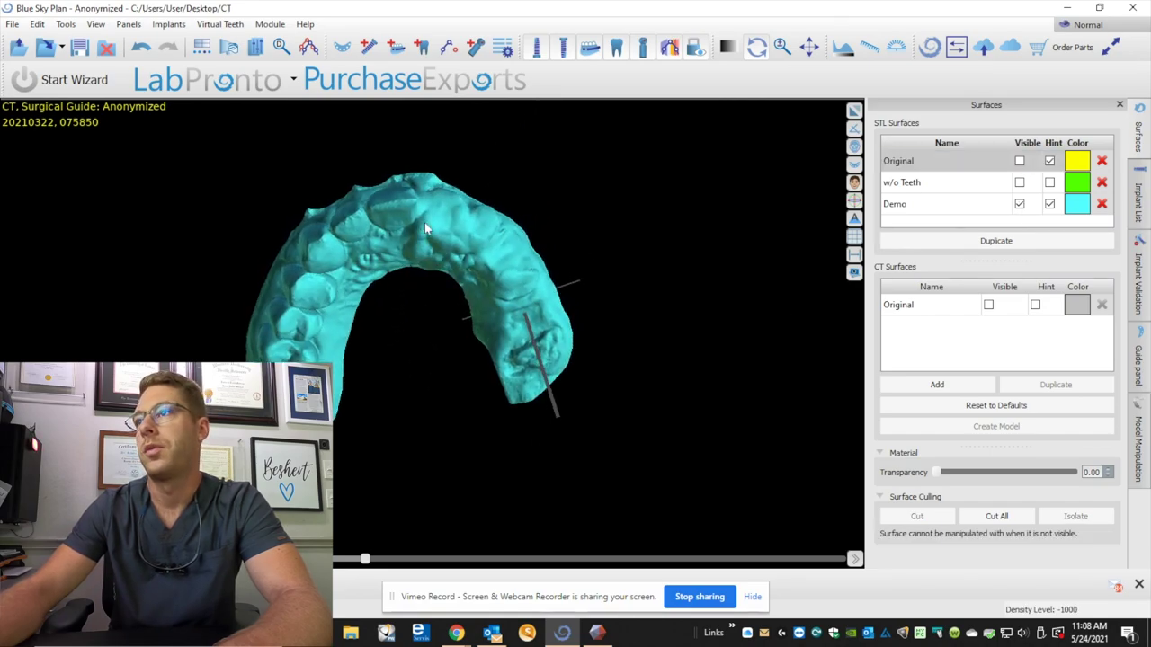
left_click_drag(501, 297, 460, 325)
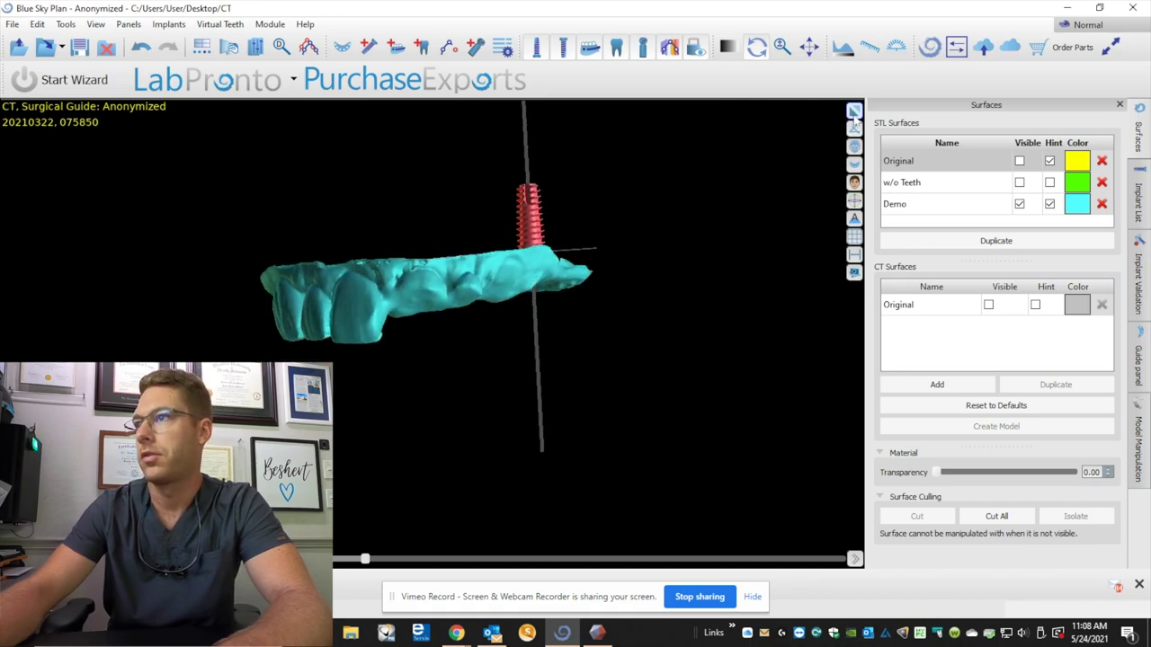
left_click(854, 111)
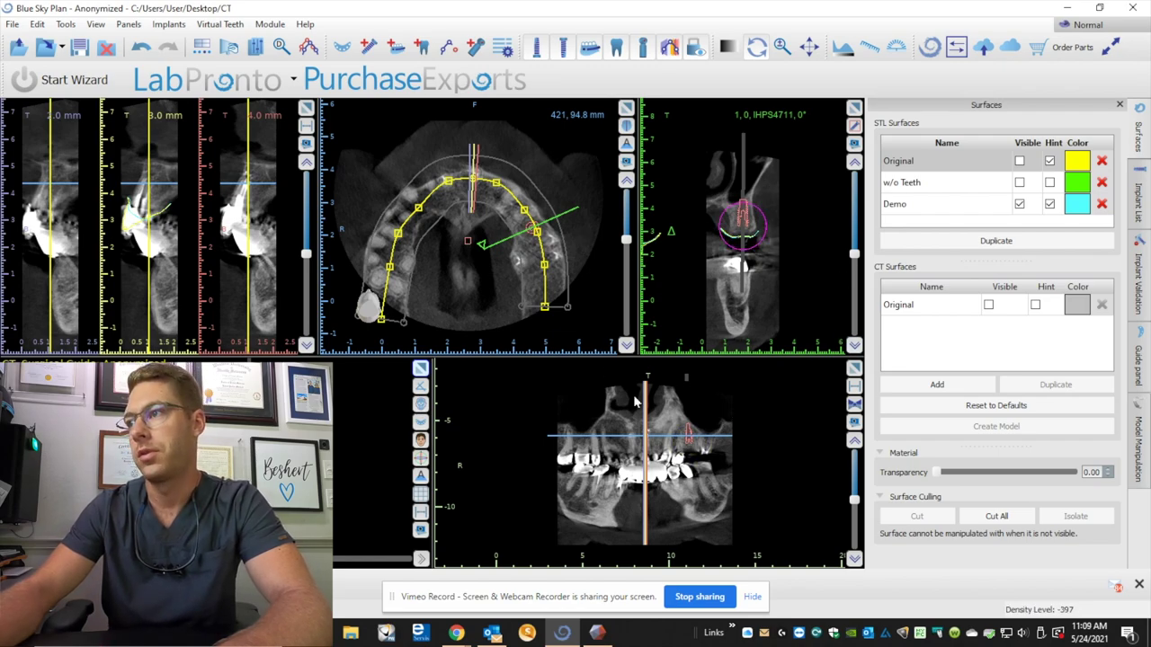
left_click(657, 447)
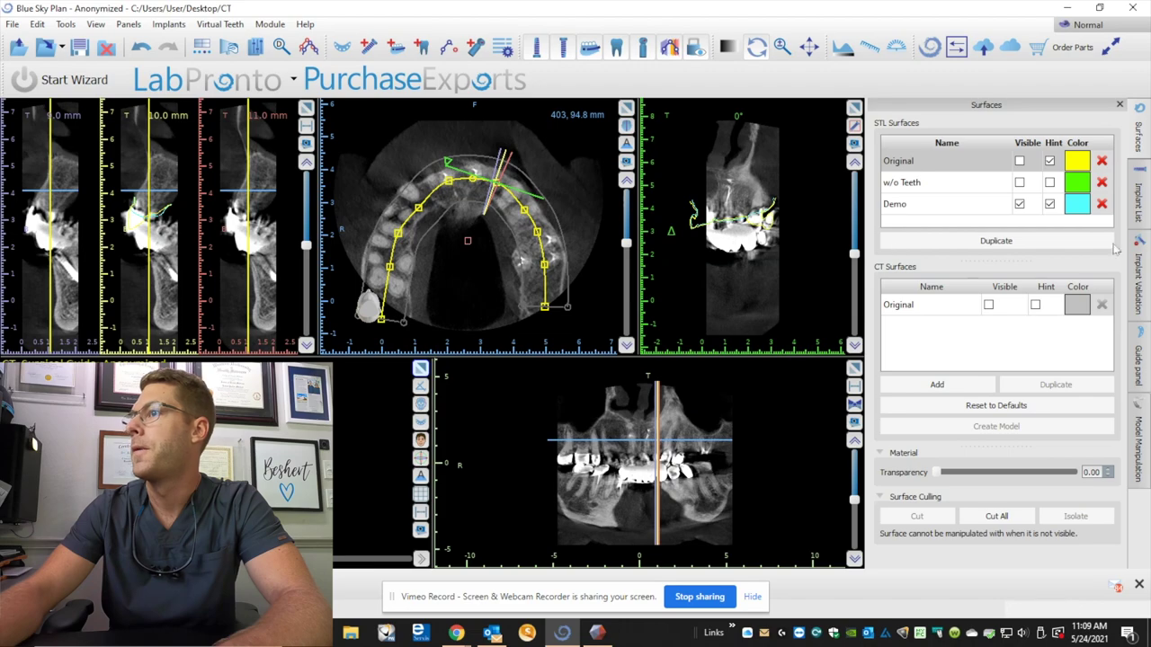
- Rotate to a sagittal slice through the upper left anterior ridge, enlarge it, and measure the ridge's height and width
scroll(816, 165, "up", 19)
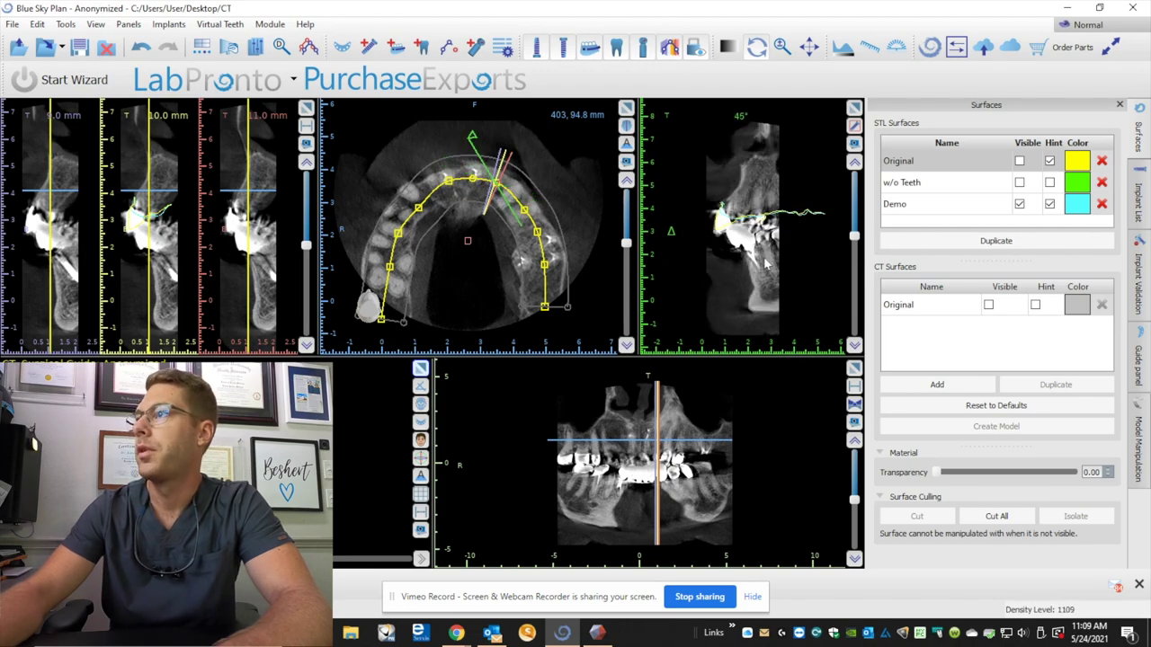
left_click(854, 107)
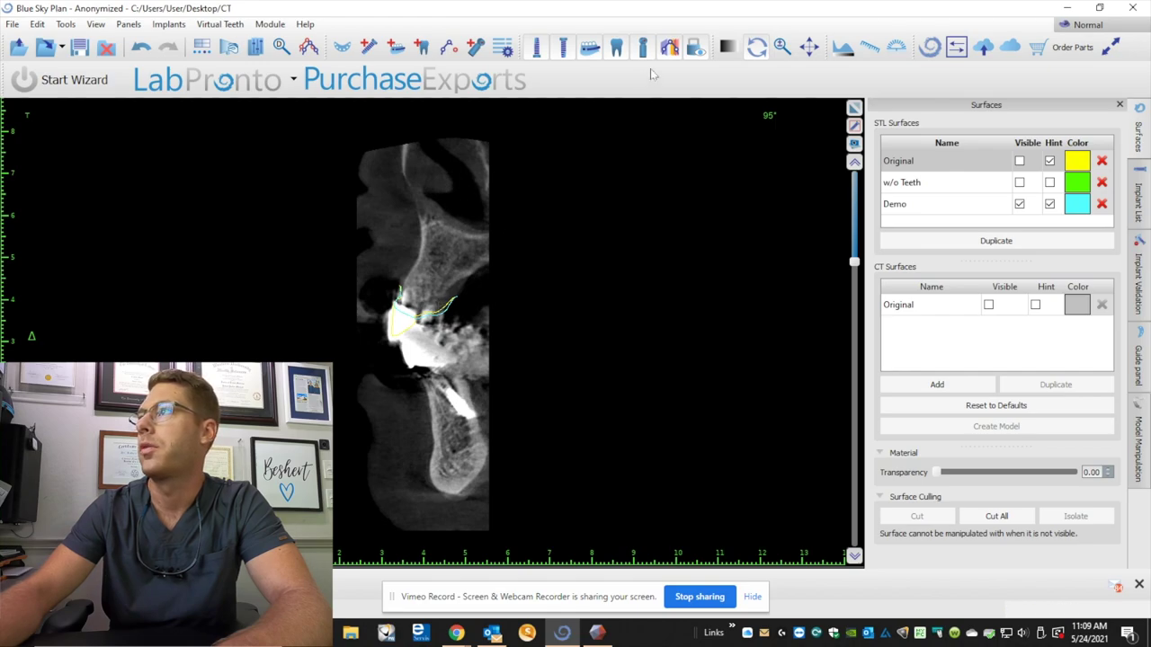
left_click_drag(423, 306, 451, 236)
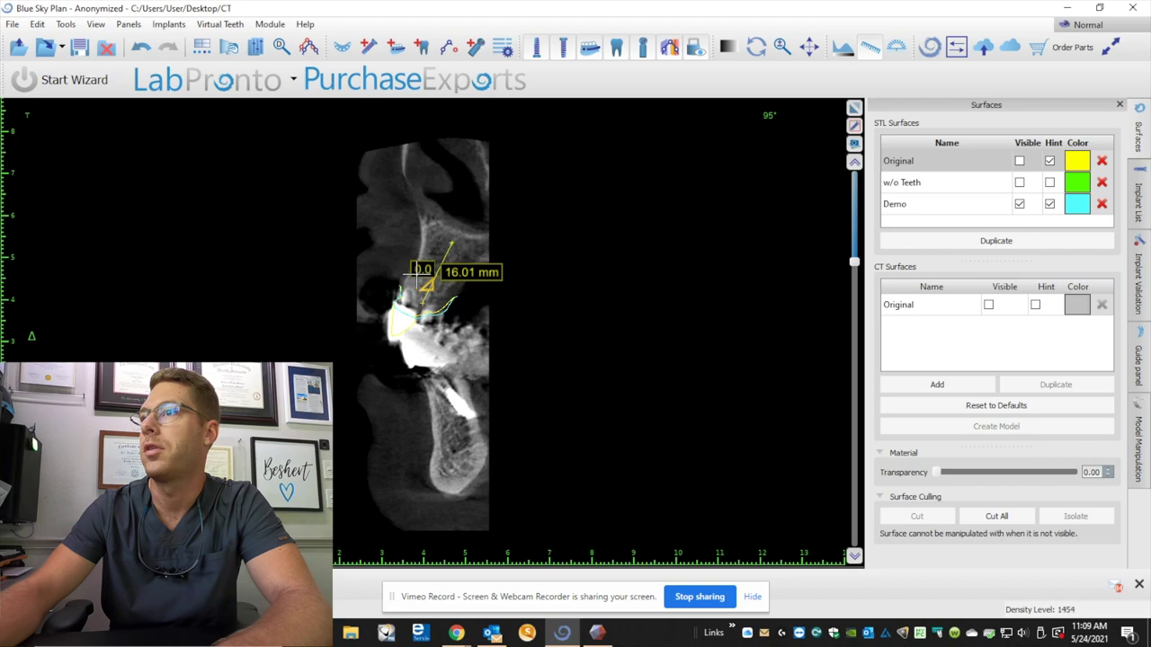
left_click_drag(417, 274, 453, 298)
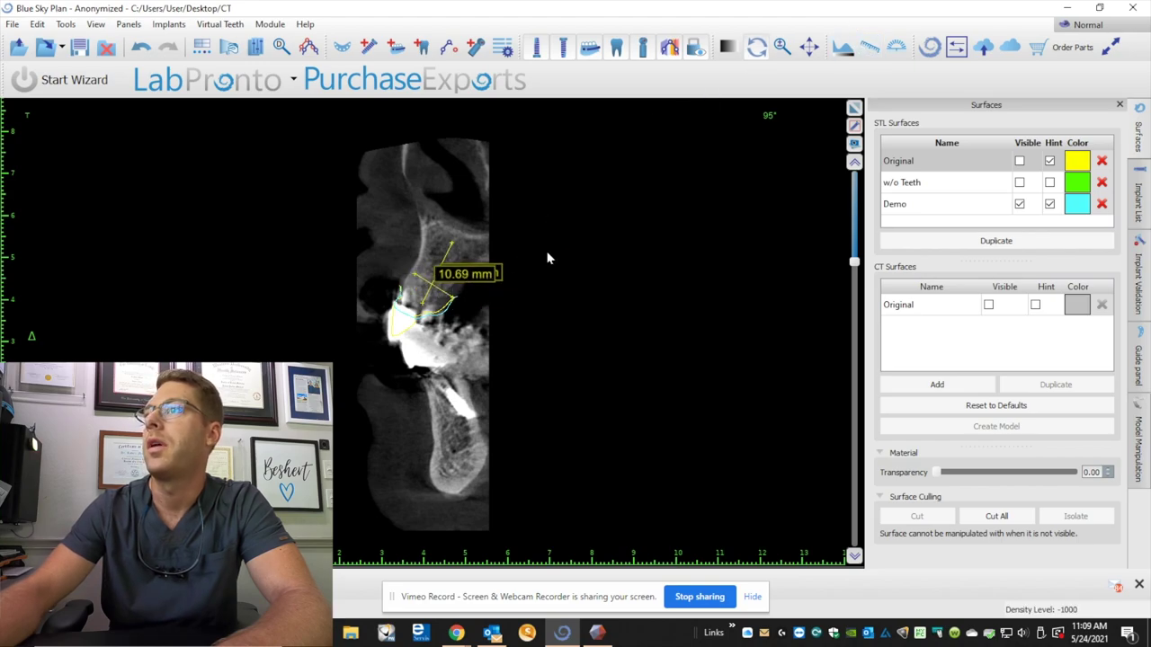
left_click_drag(459, 284, 537, 247)
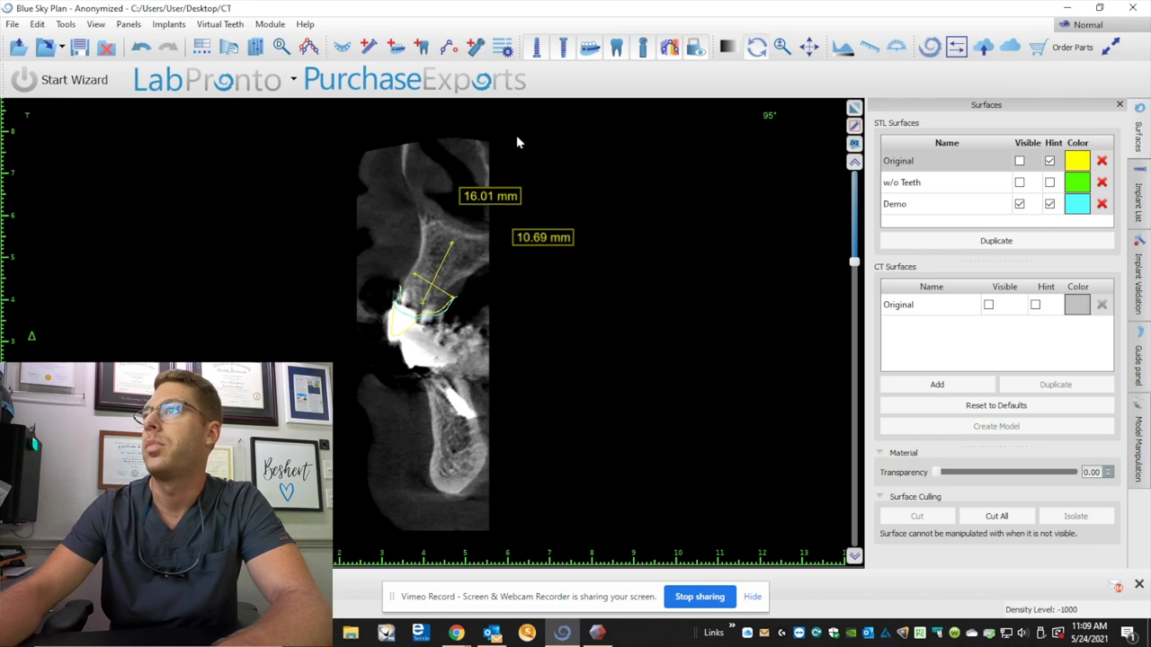
- Add a BIO | Internal Hex maxillary implant, model IHPS4716 (4.70 × 16.00 mm), in the measured anterior ridge
left_click(401, 200)
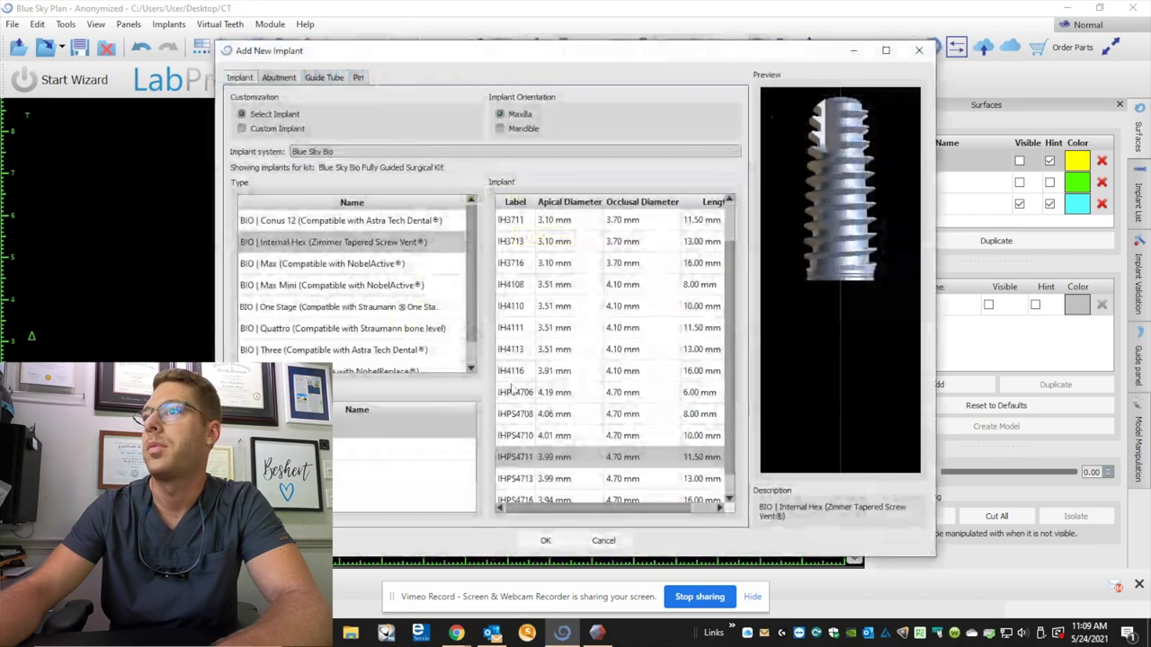
left_click(333, 243)
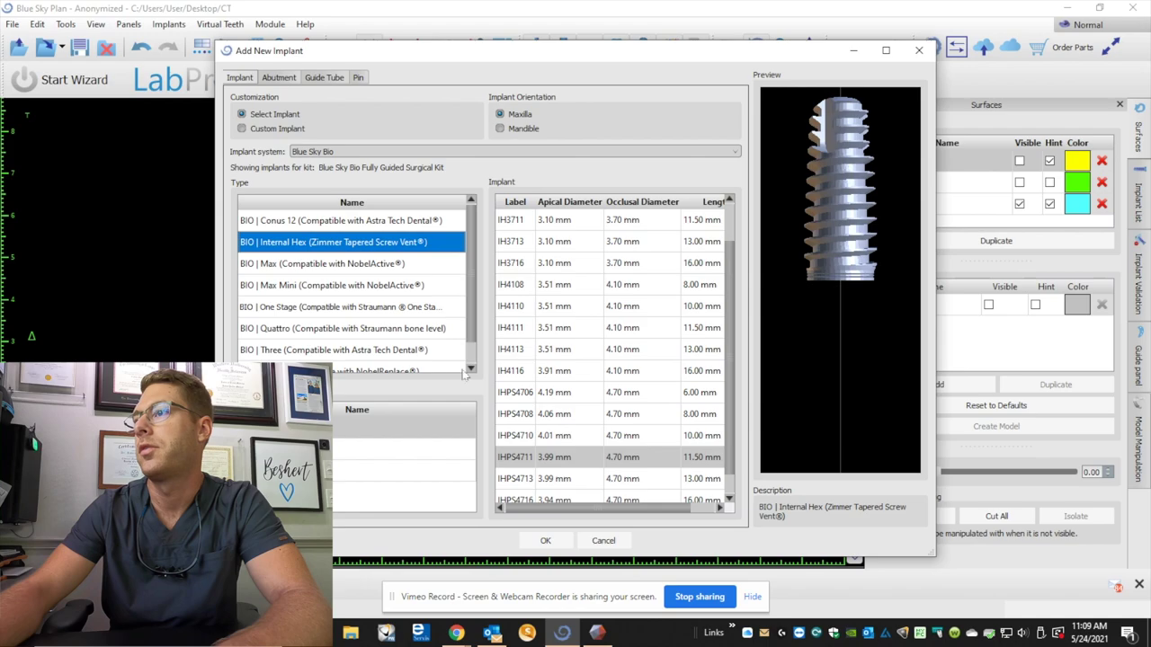
scroll(548, 483, "down", 1)
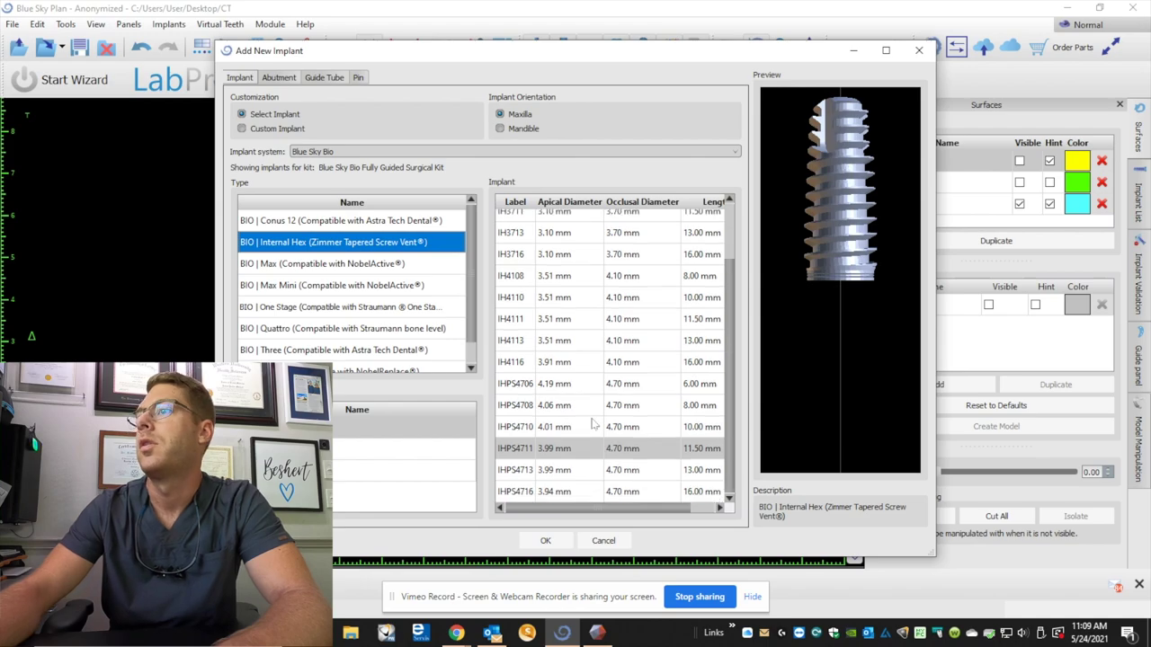
left_click(626, 494)
left_click(545, 540)
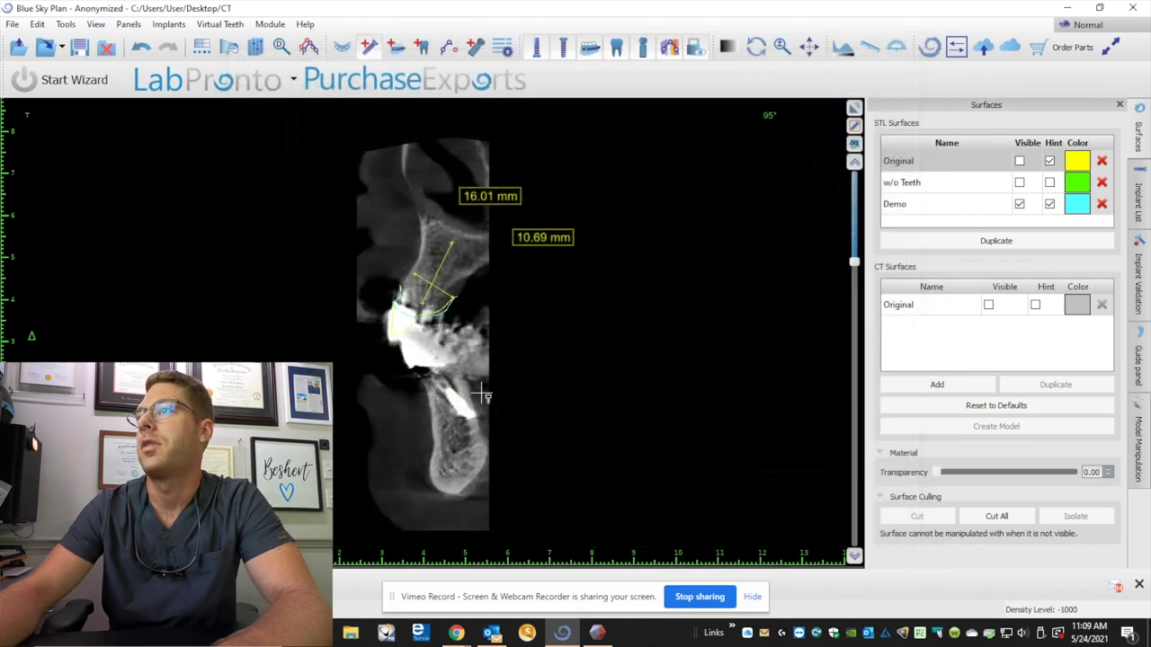
left_click(434, 282)
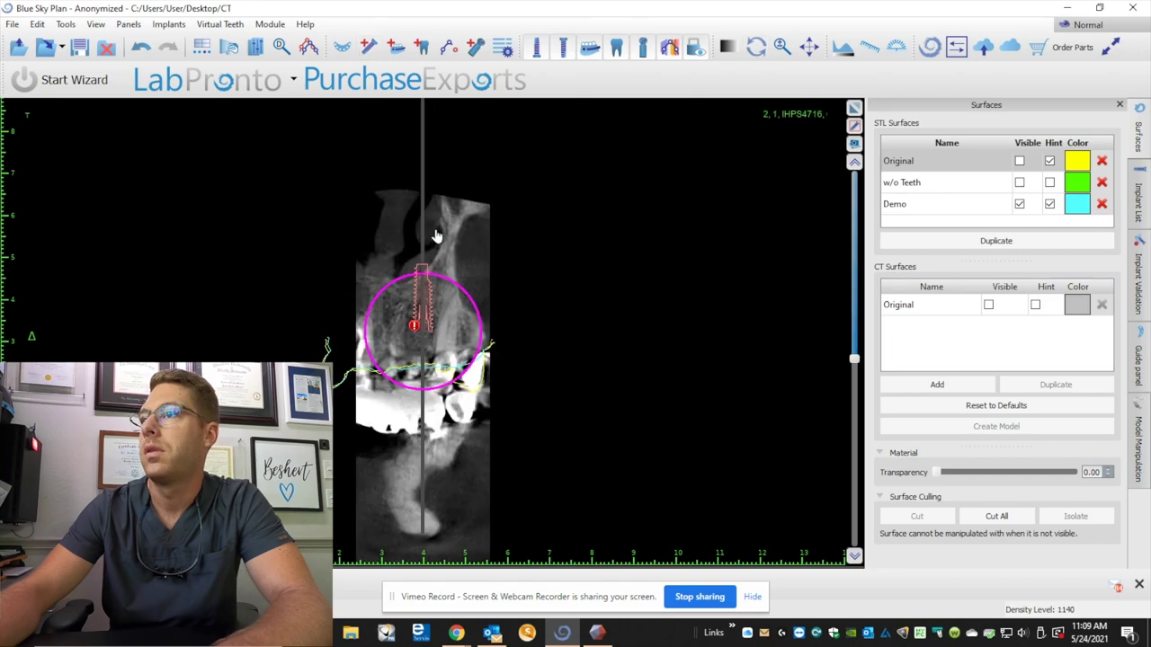
- Tilt the IHPS4716 implant on rotated slices to follow the inclination of the anterior ridge
left_click_drag(418, 301, 427, 324)
scroll(430, 326, "down", 10)
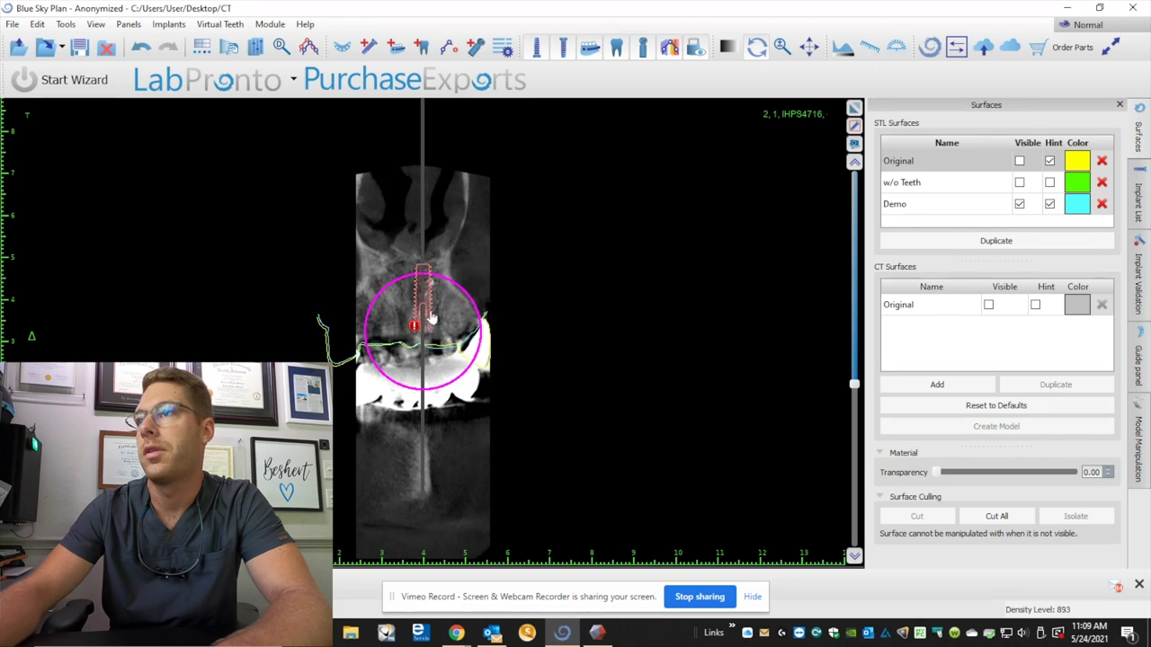
scroll(459, 306, "up", 10)
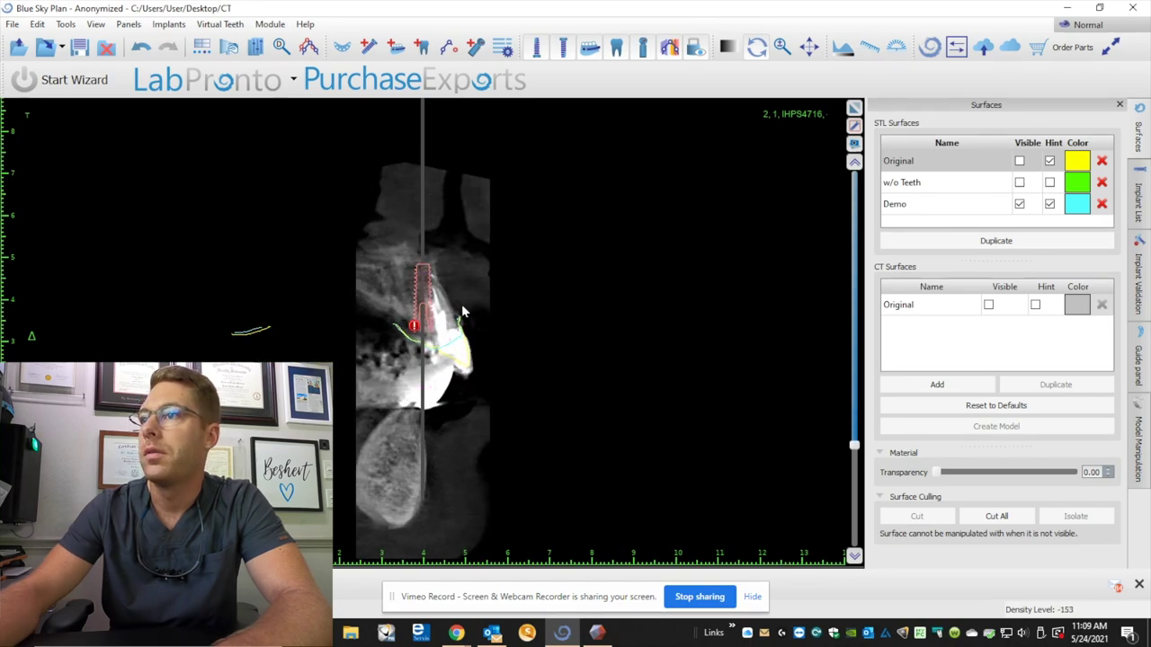
left_click_drag(470, 309, 432, 307)
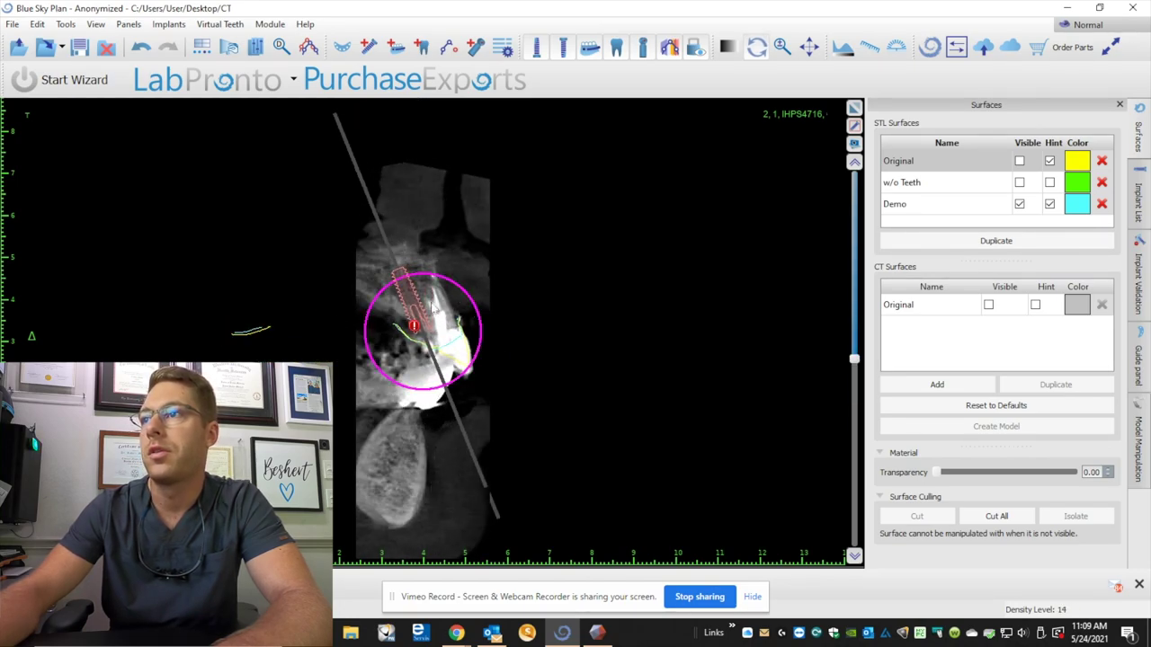
scroll(423, 310, "down", 9)
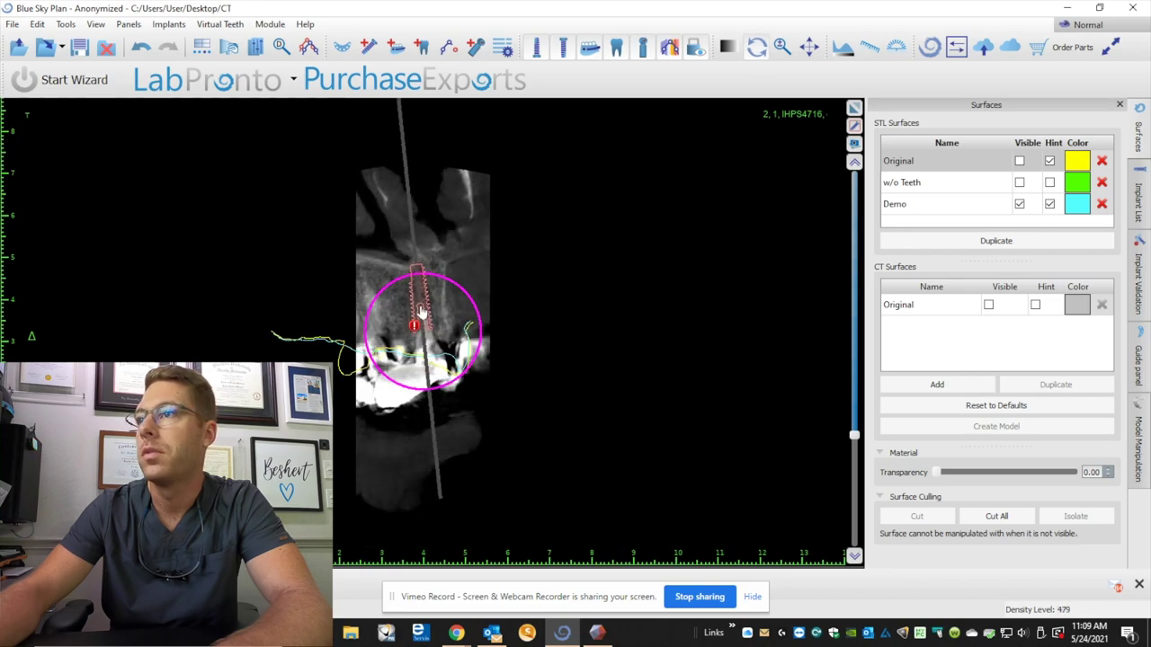
scroll(428, 315, "down", 3)
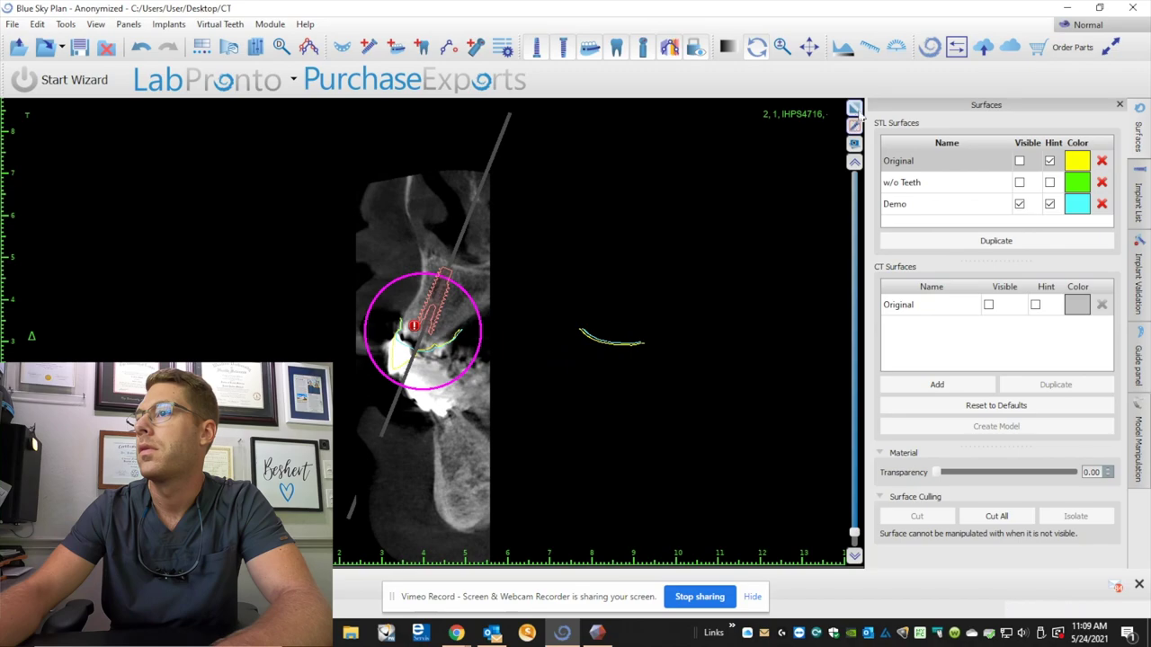
- Nudge the IHPS4716 implant between the neighbouring roots and check its bone position on enlarged slices around its axis
left_click(854, 108)
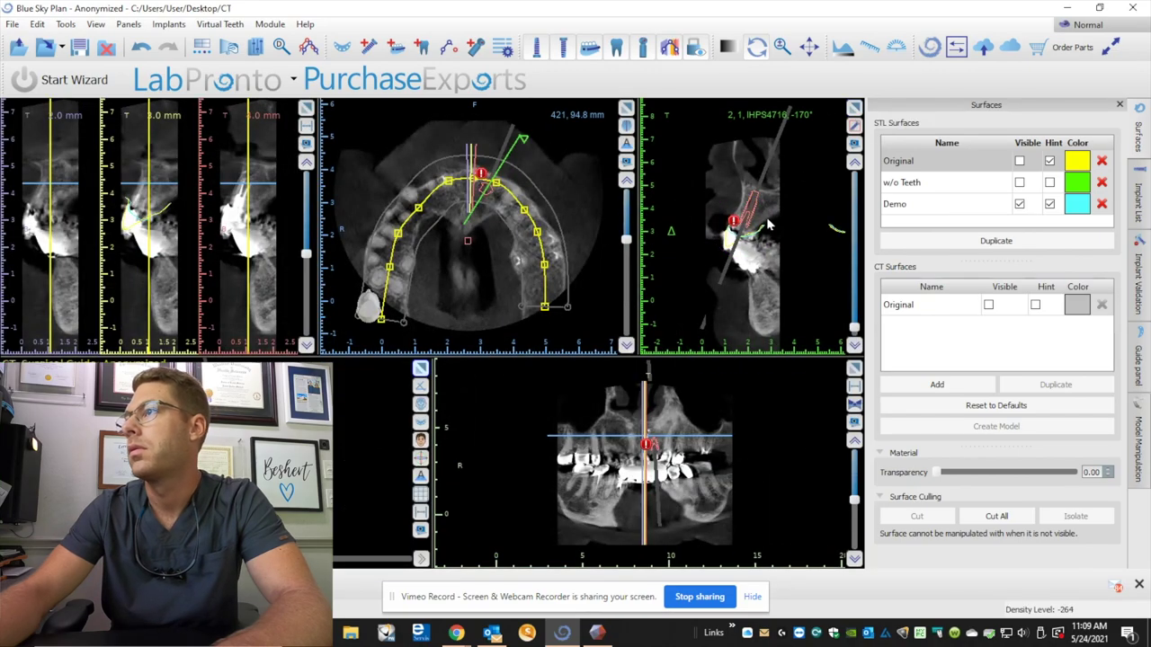
scroll(765, 222, "up", 10)
scroll(766, 223, "up", 3)
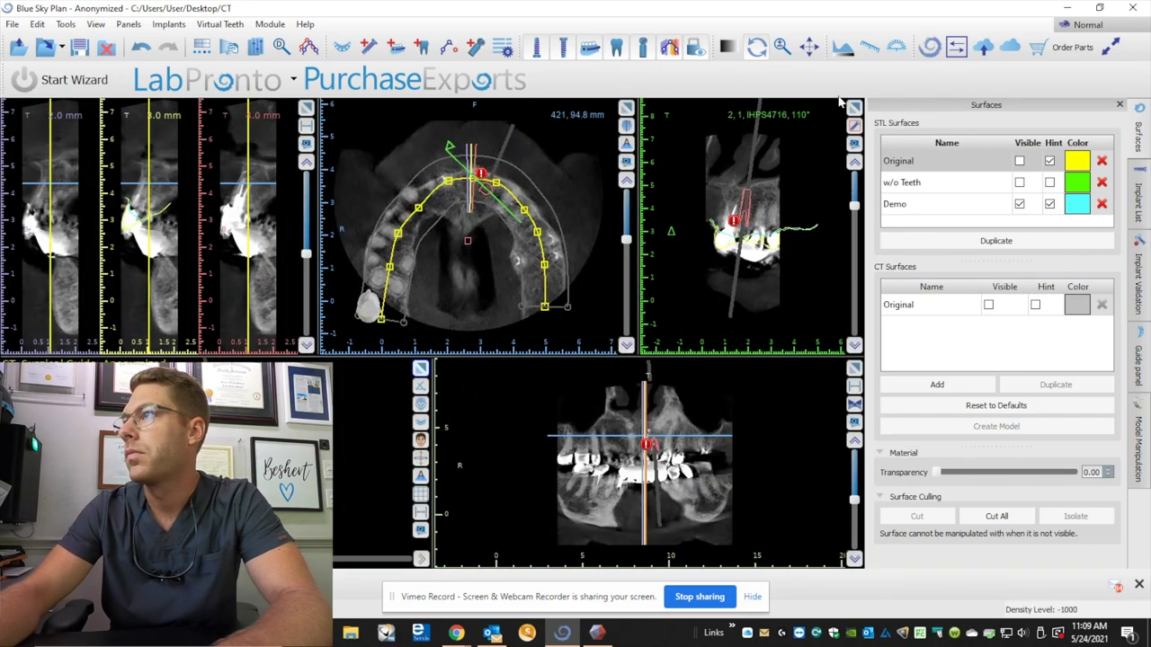
left_click(853, 108)
scroll(436, 292, "down", 10)
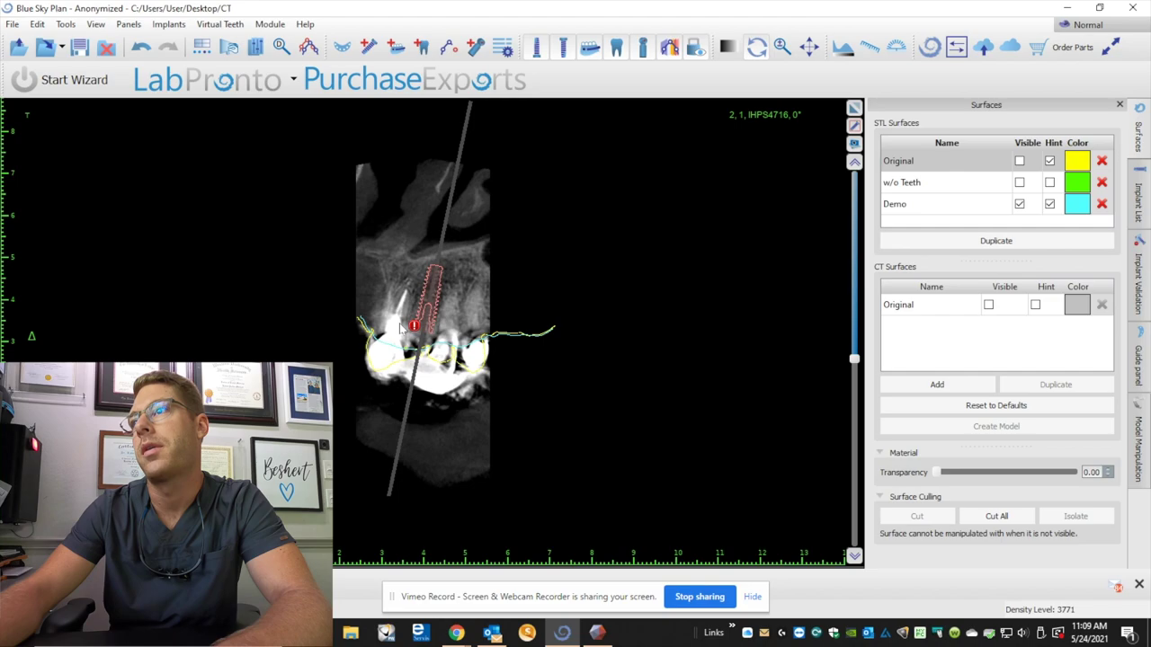
left_click_drag(433, 306, 430, 310)
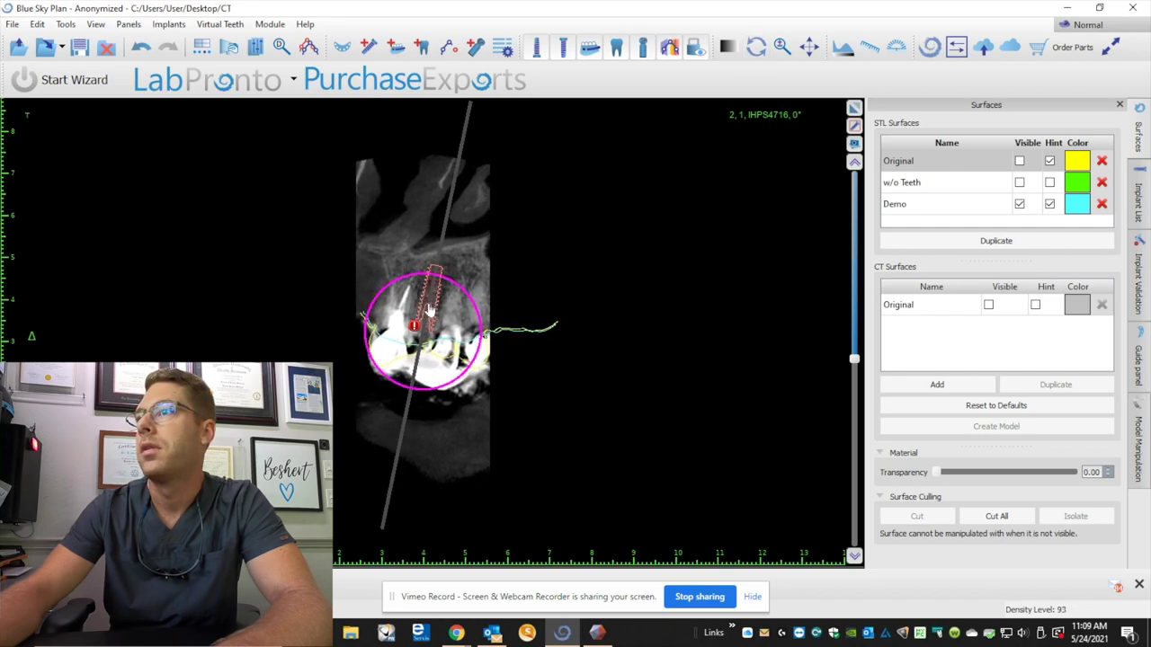
scroll(445, 333, "up", 8)
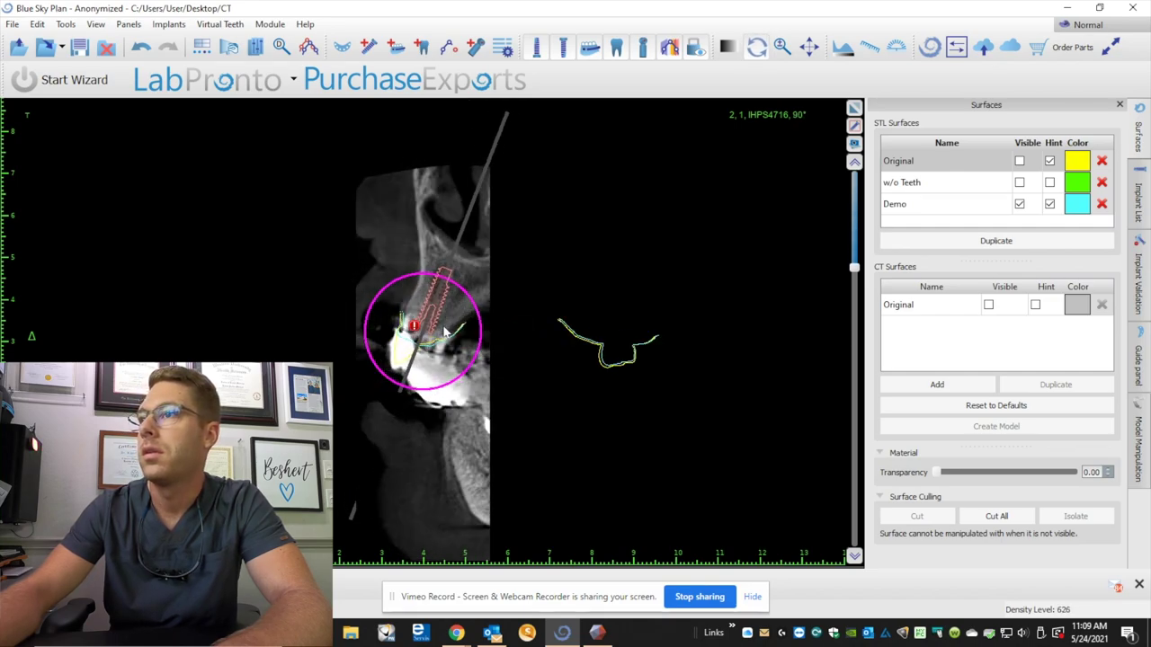
scroll(441, 325, "down", 1)
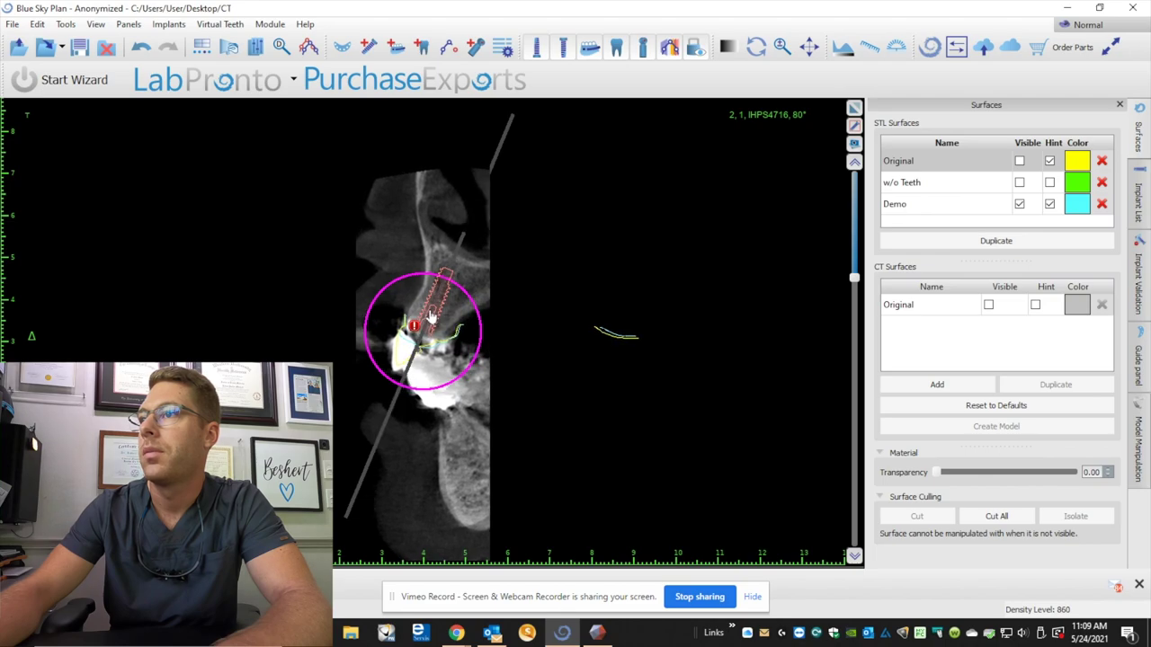
scroll(431, 314, "down", 1)
scroll(463, 327, "down", 3)
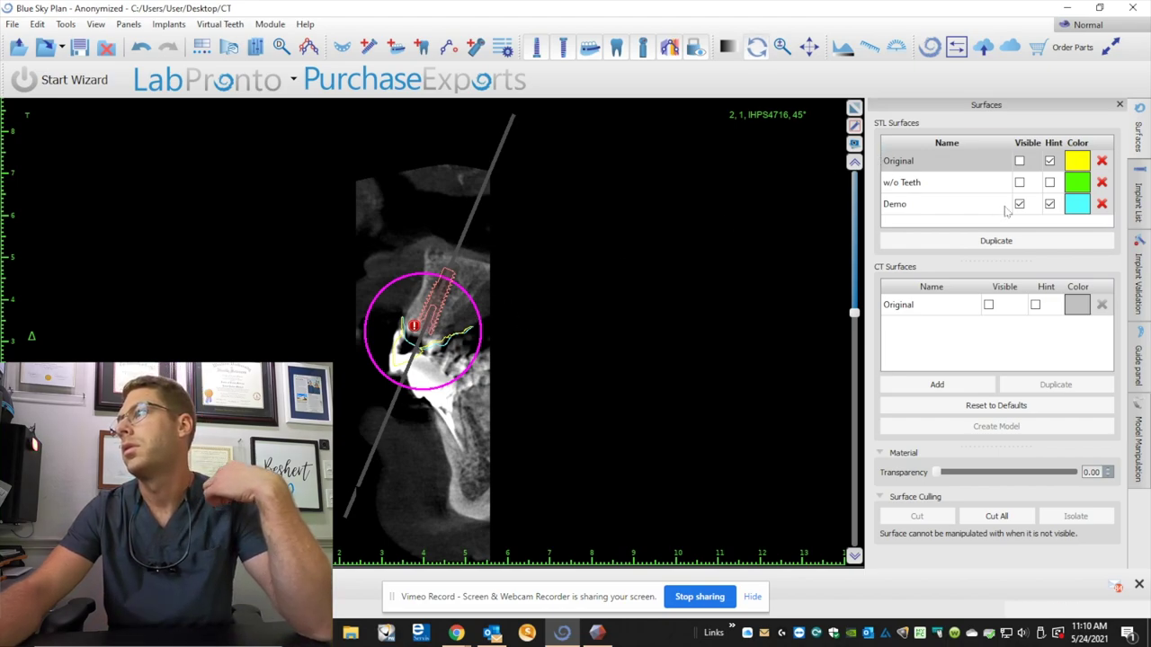
- Show the Original surface instead of Demo and enlarge the 3D view to see the implant from the occlusal side
left_click(1019, 205)
left_click(1019, 161)
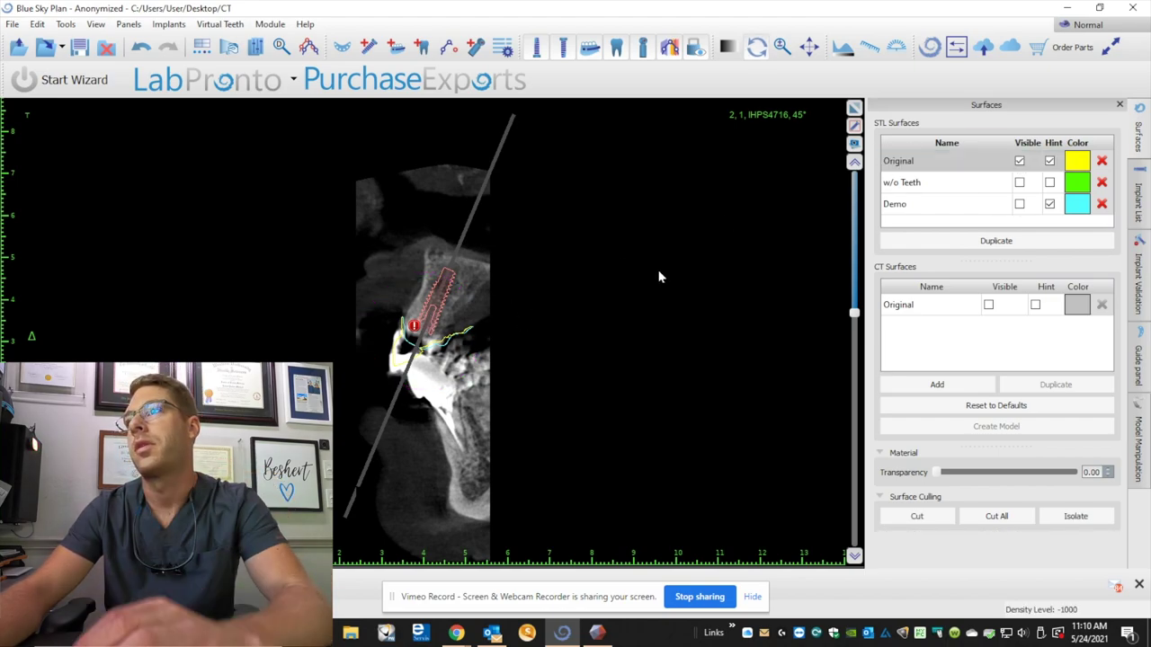
scroll(649, 277, "down", 9)
left_click(853, 108)
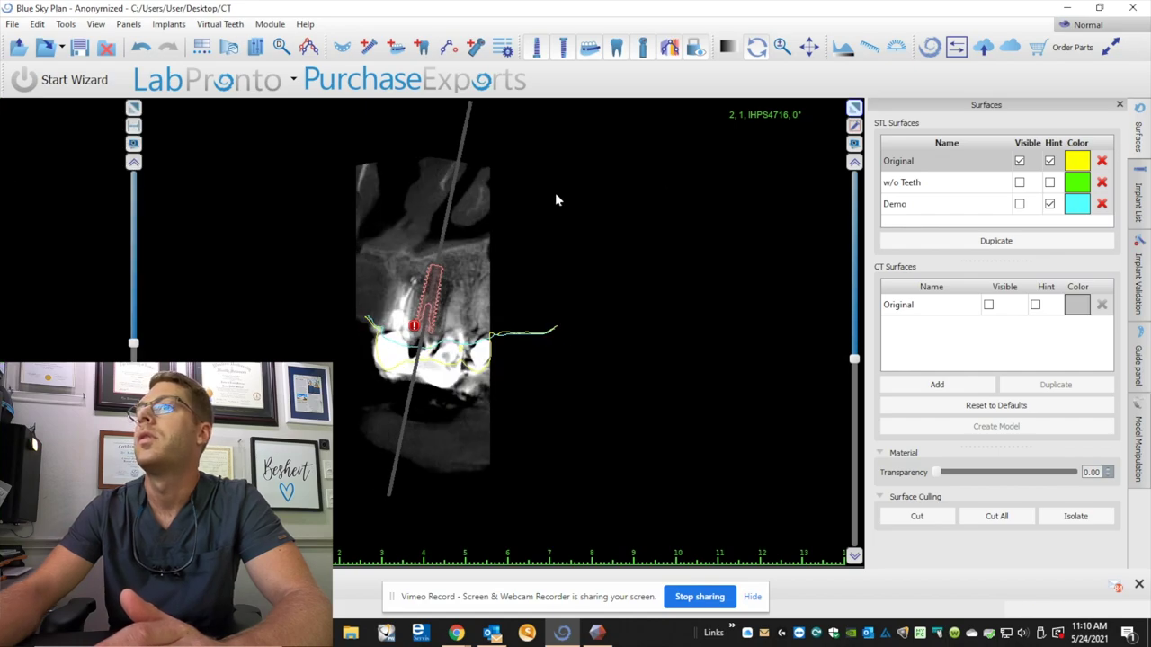
left_click(418, 367)
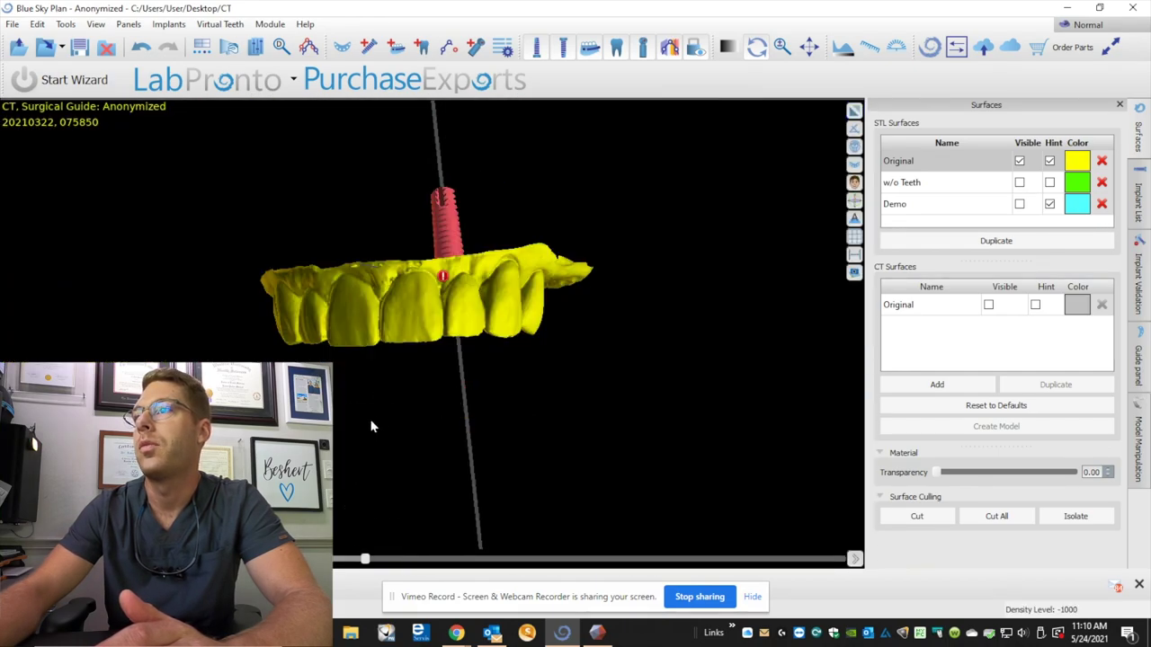
left_click_drag(372, 423, 319, 210)
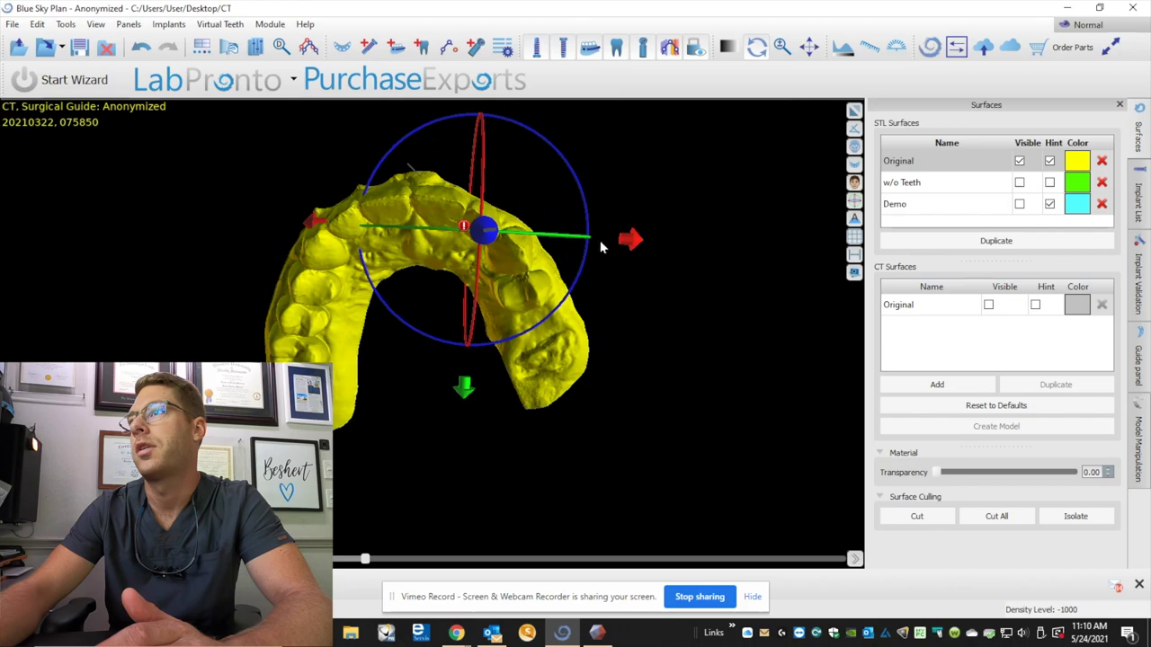
- Rotate the anterior implant about its long axis in 3D and check where the axis exits the Original teeth
left_click_drag(590, 237, 594, 289)
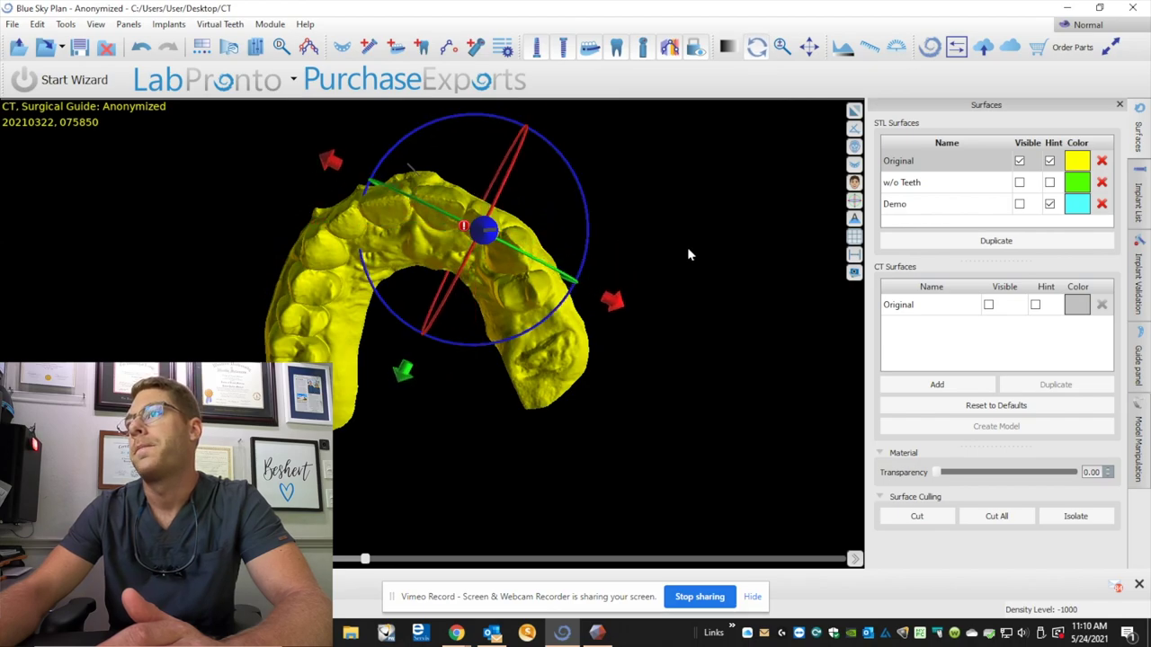
left_click_drag(687, 255, 438, 239)
left_click_drag(176, 360, 400, 436)
left_click_drag(443, 216, 429, 222)
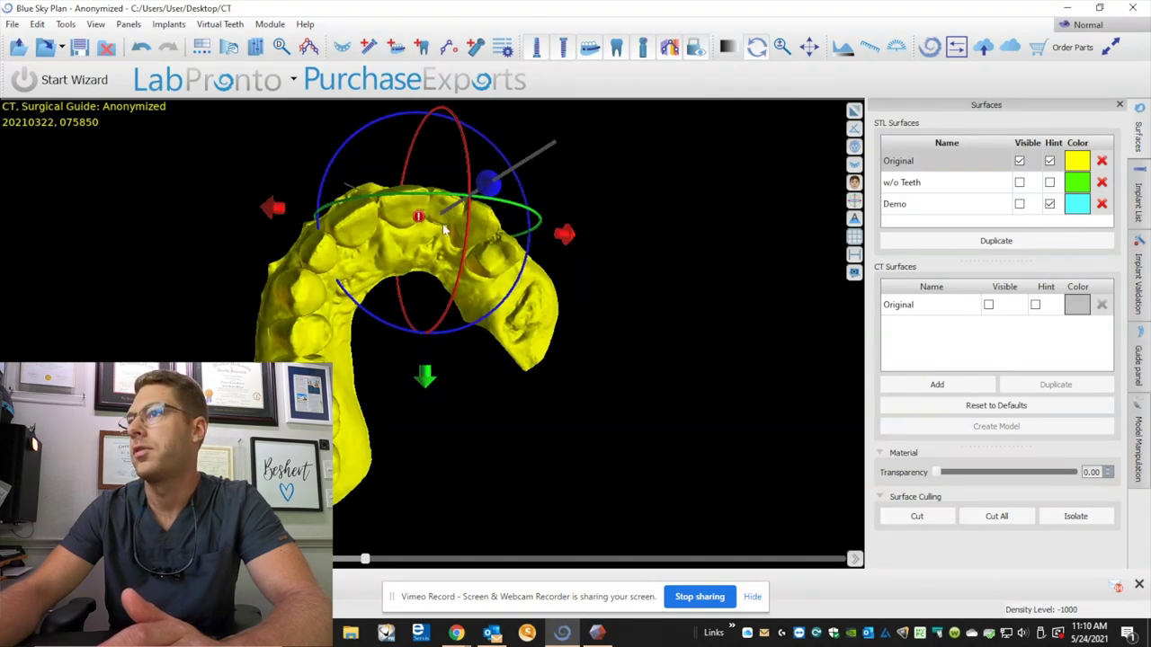
left_click(454, 203)
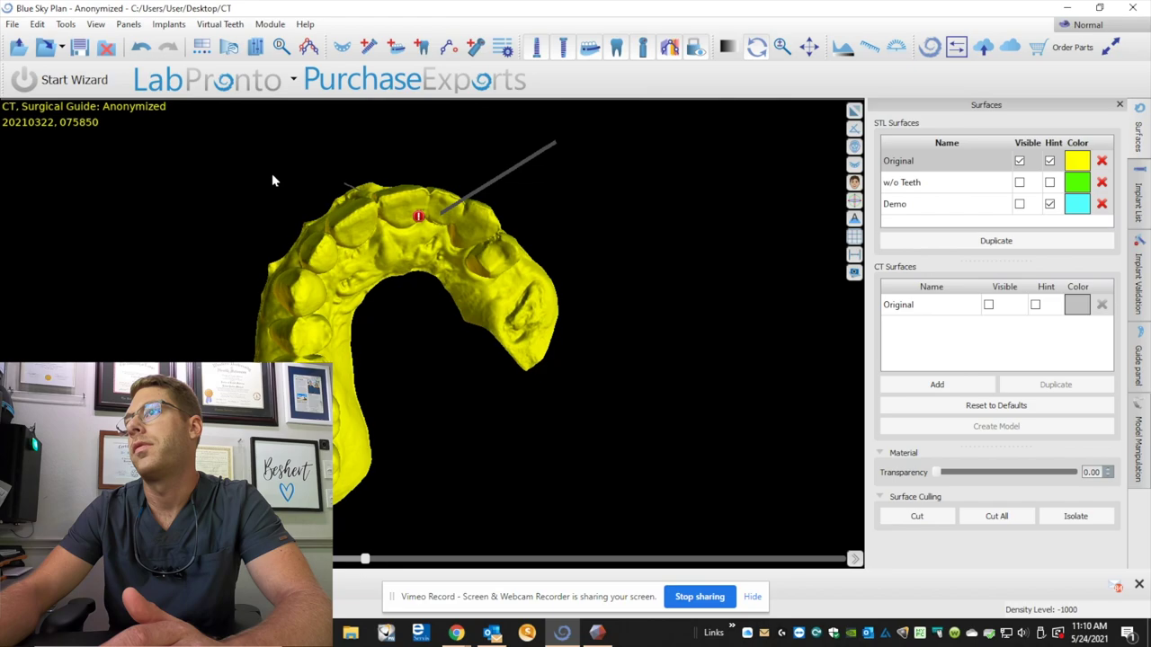
- Try to tilt the anterior implant steeply in a facial 3D view, and undo the rotation
left_click_drag(274, 181, 478, 279)
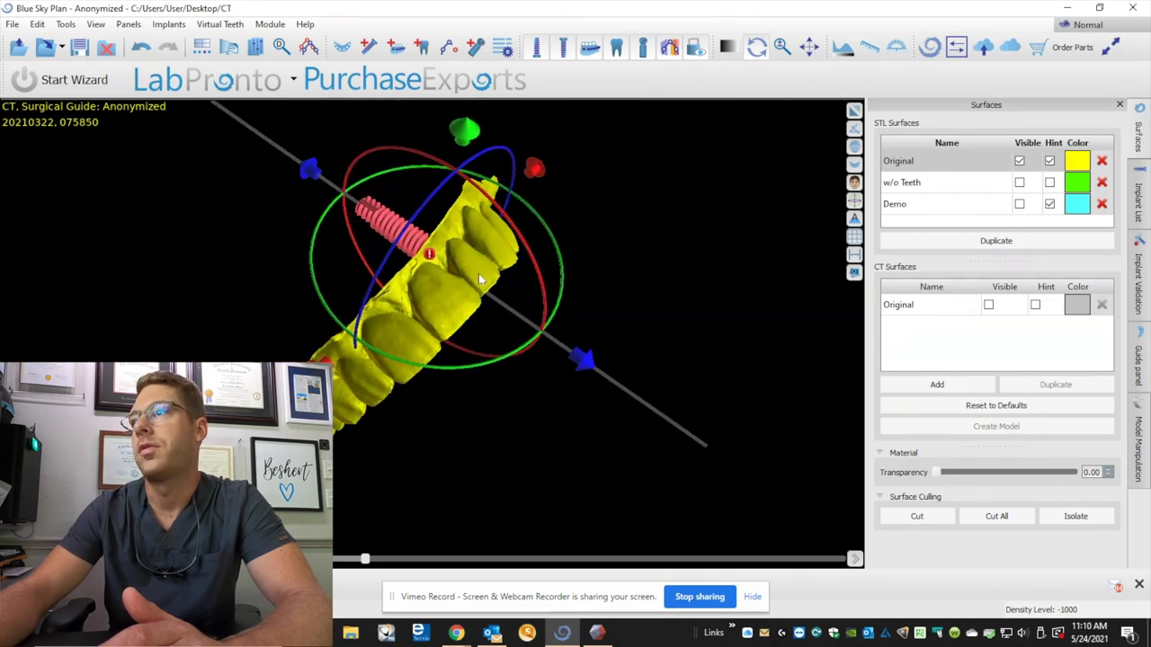
left_click_drag(557, 303, 474, 265)
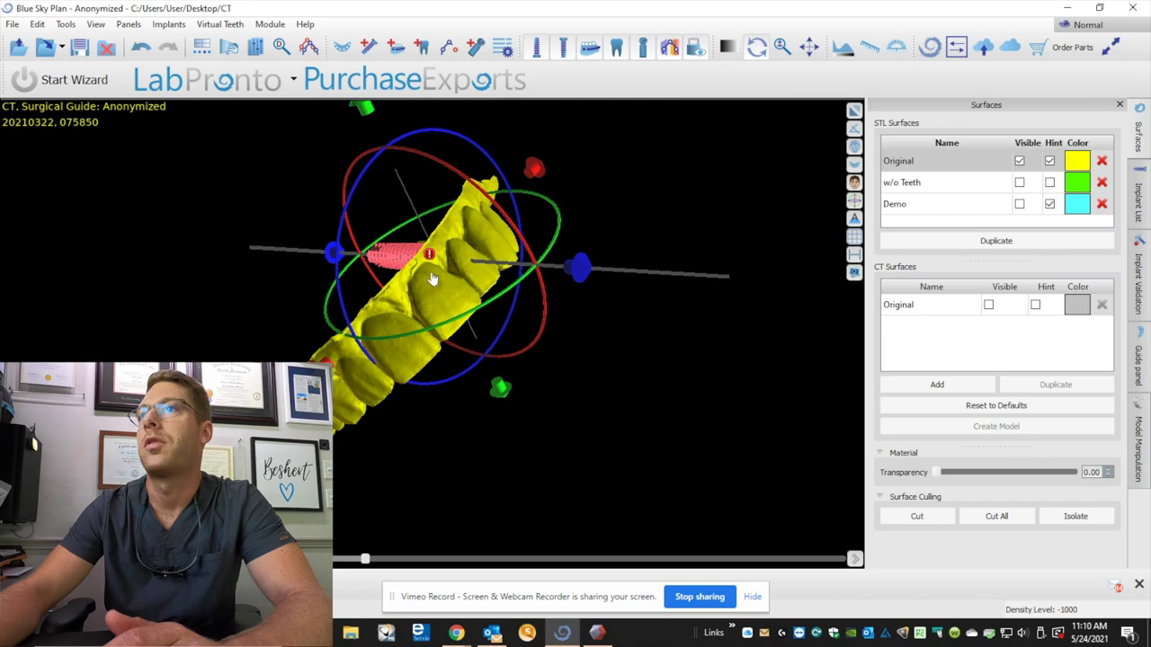
left_click(139, 49)
- Tilt the anterior implant in the occlusal 3D view so its axis exits on the palatal side of the teeth
left_click_drag(483, 446, 249, 260)
left_click_drag(475, 405, 414, 255)
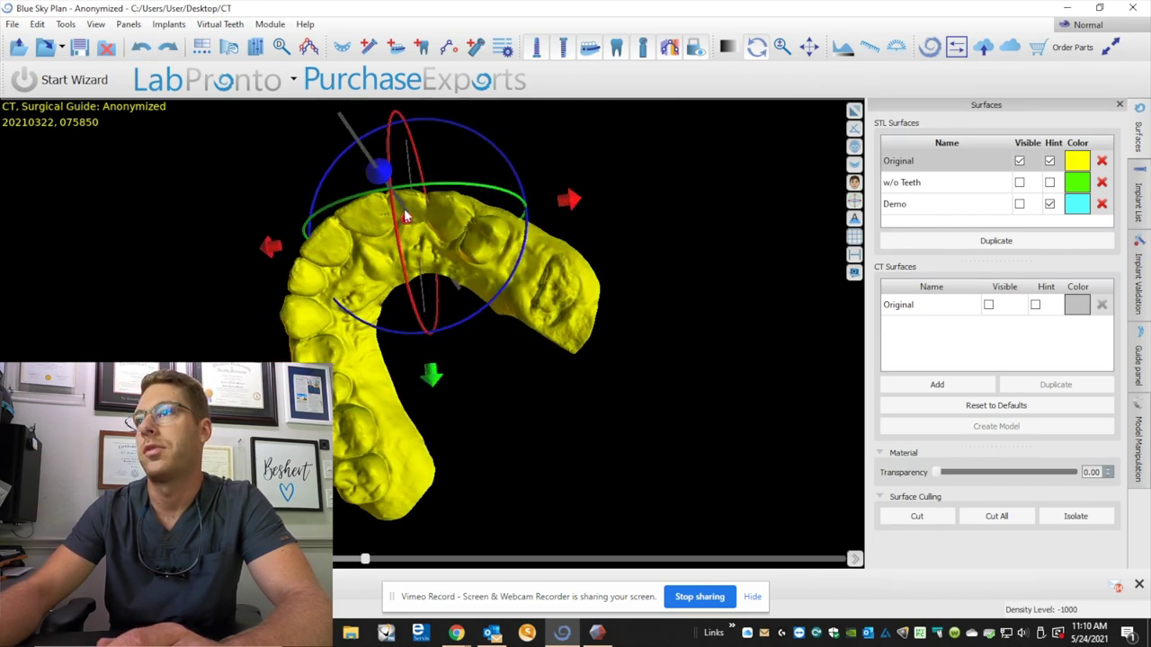
left_click_drag(693, 232, 778, 382)
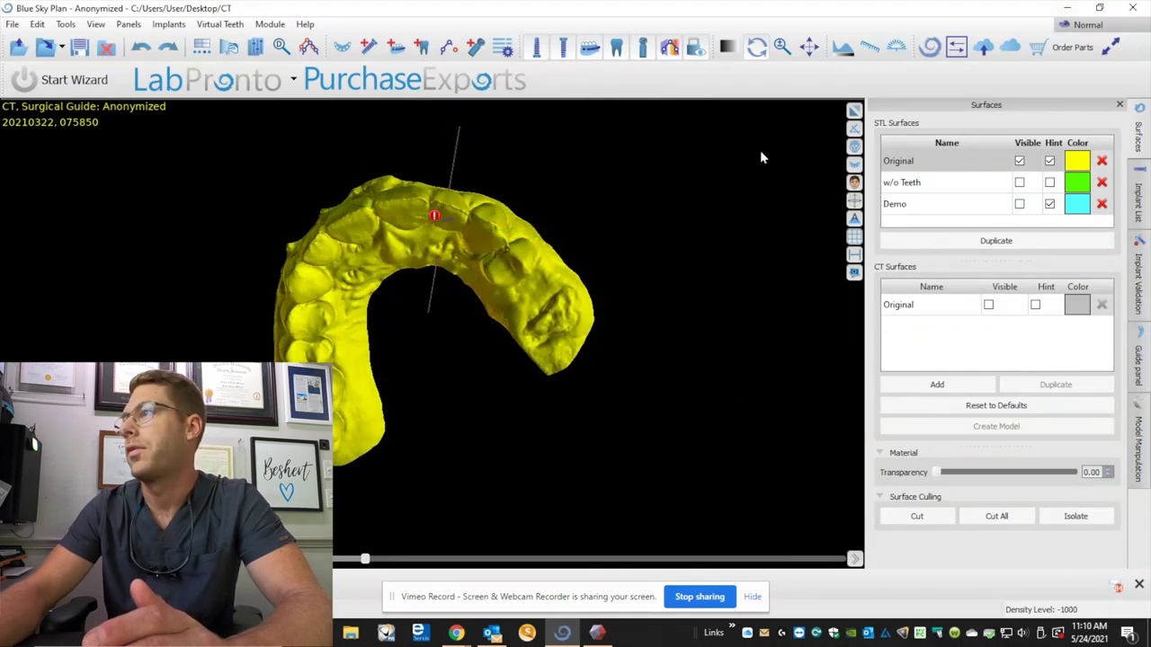
left_click_drag(707, 136, 703, 165)
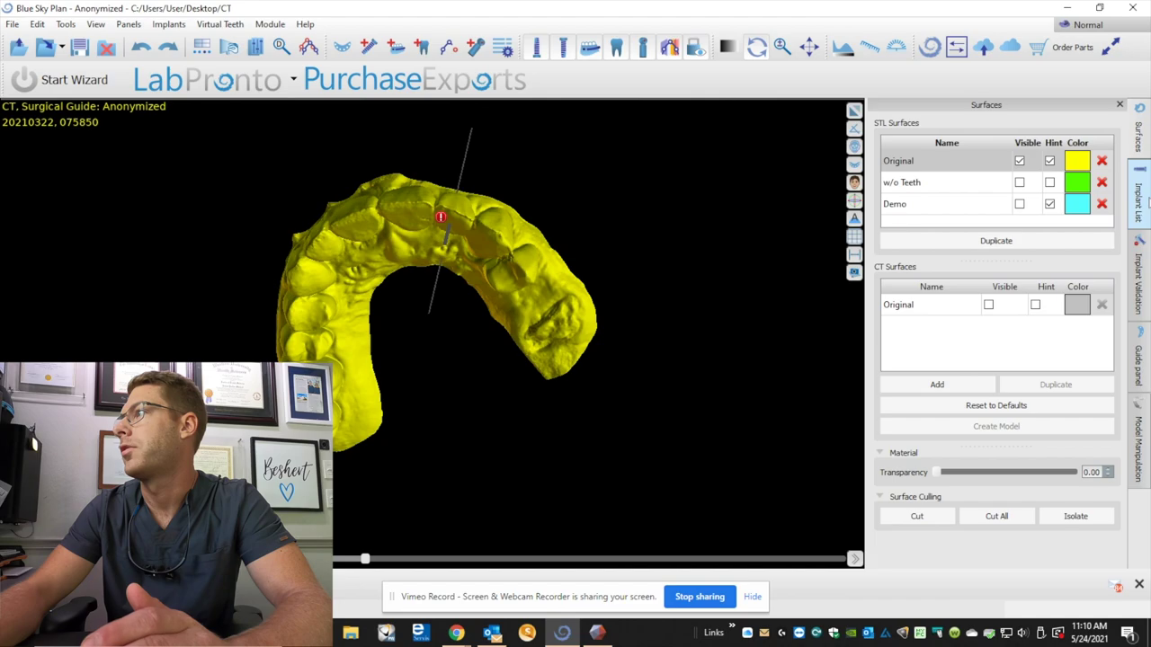
- Make the IHPS4711 molar implant and its guide tube visible, and view them from the buccal side in 3D
left_click(1139, 199)
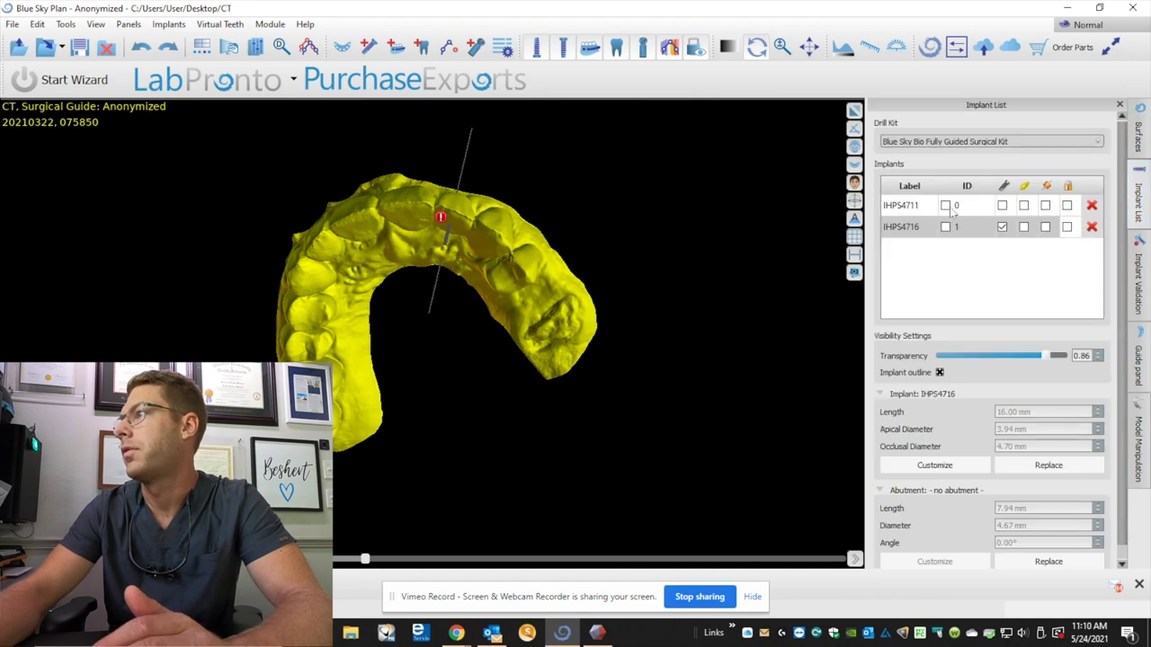
left_click(1003, 206)
left_click(1046, 205)
left_click_drag(684, 175, 560, 465)
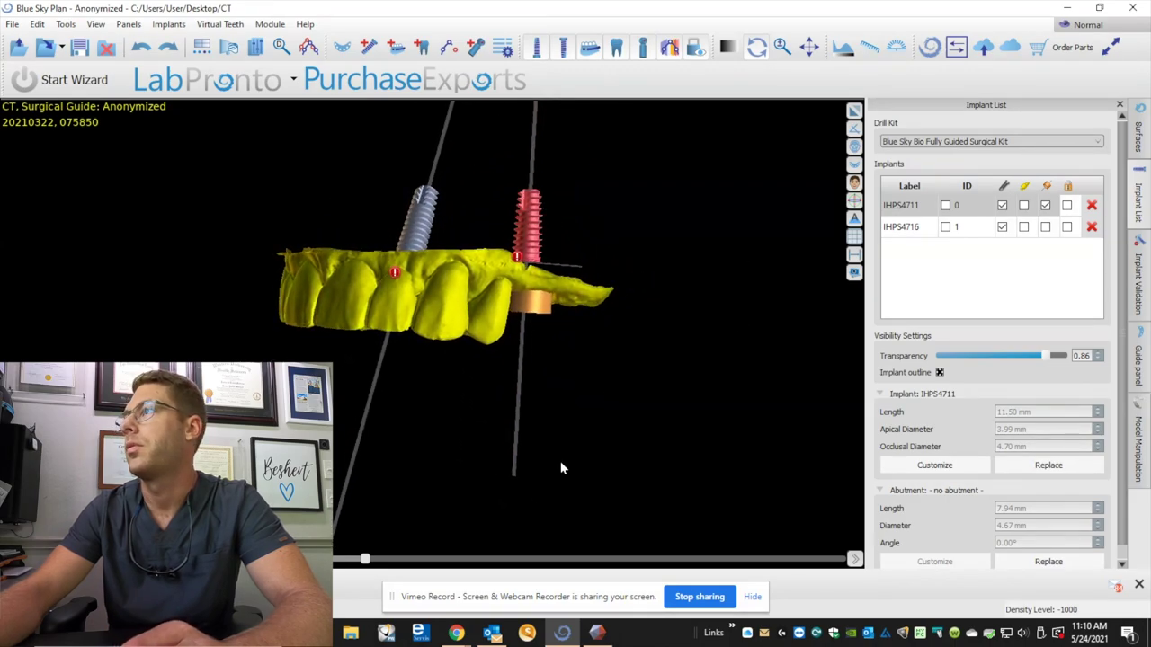
- Replace the IHPS4711 molar implant with an IH5711, 5.70 mm occlusal diameter and 11.50 mm long, from an enlarged implant cross-section
left_click(854, 110)
left_click(856, 112)
scroll(464, 309, "down", 8)
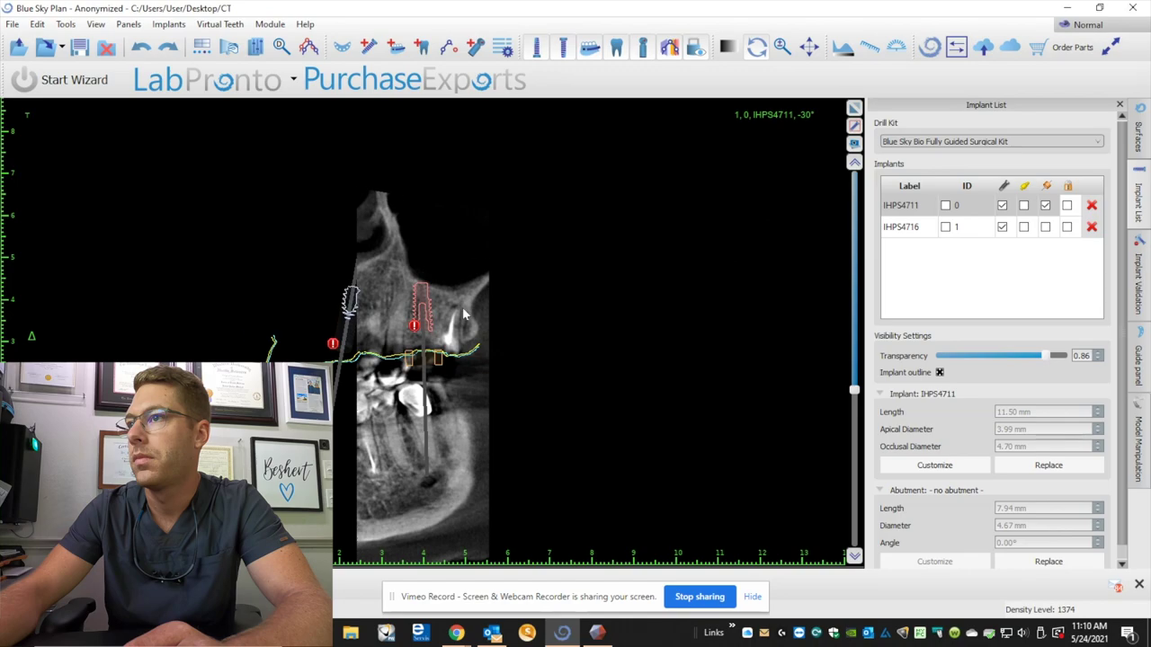
scroll(460, 311, "down", 4)
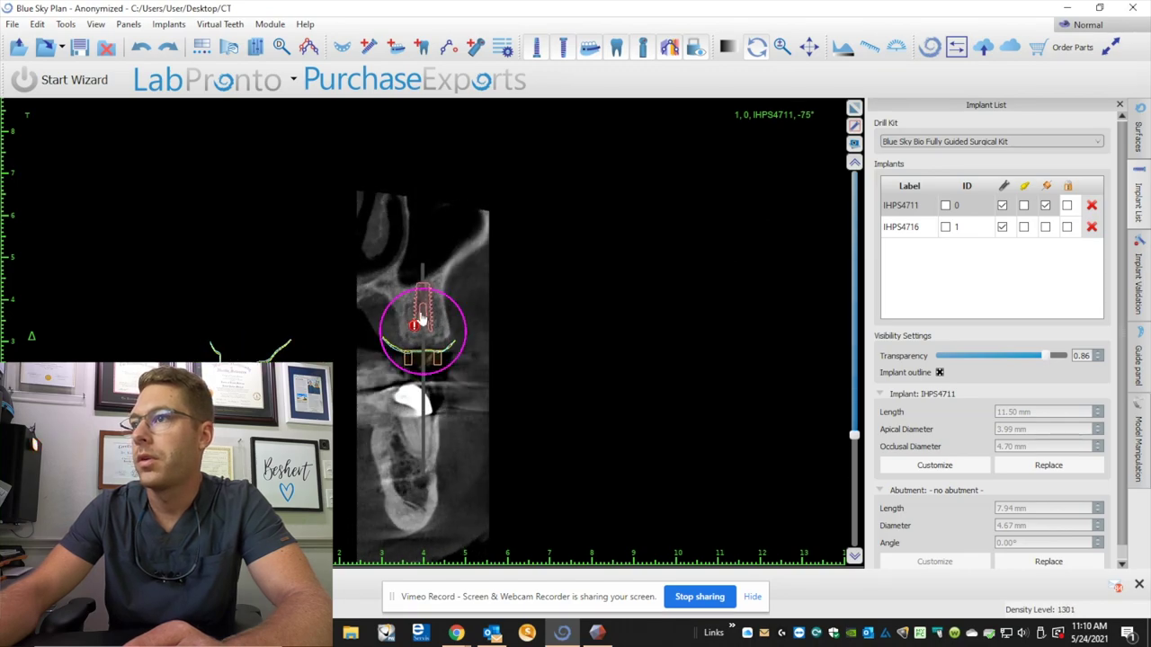
right_click(419, 312)
left_click(460, 424)
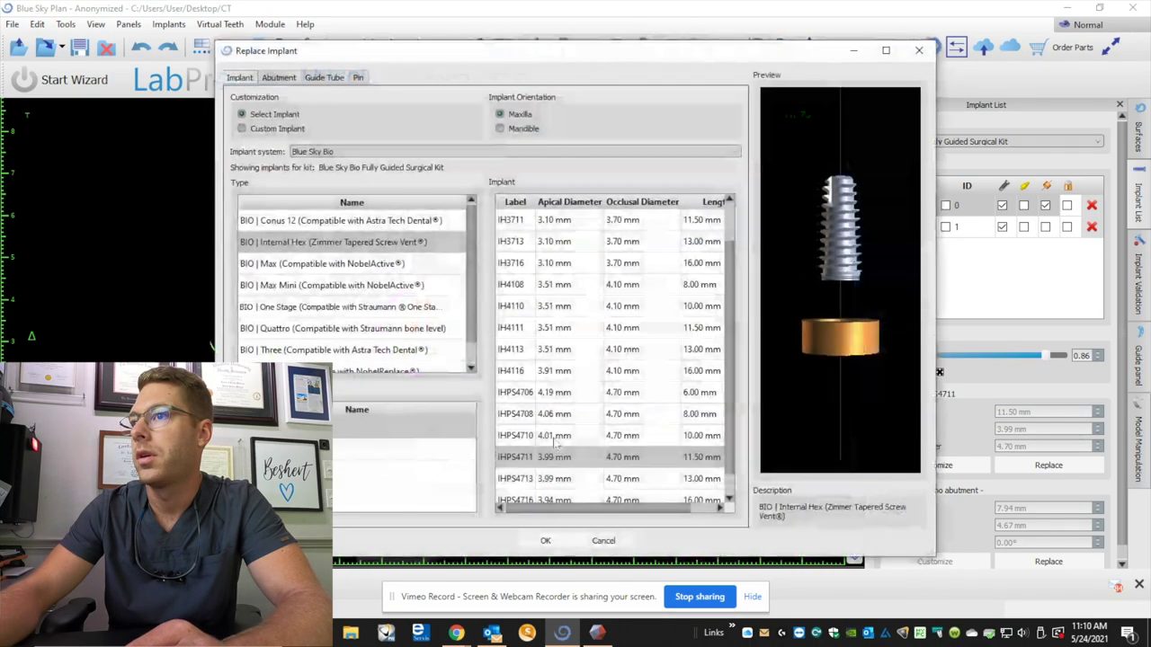
left_click(360, 449)
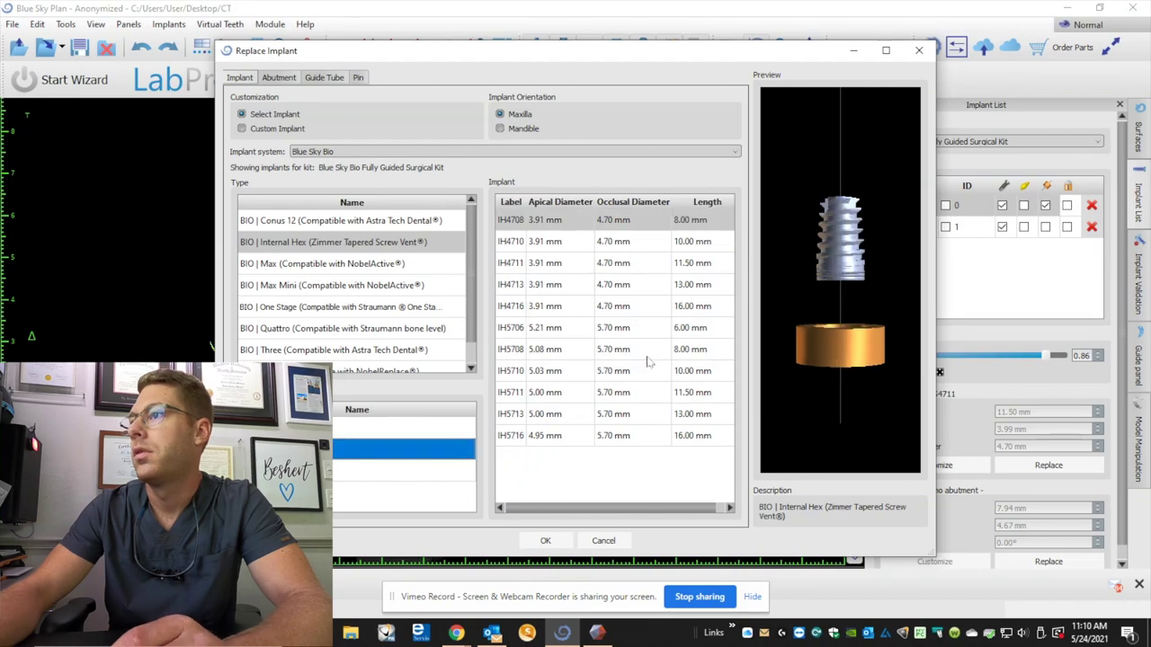
left_click(636, 392)
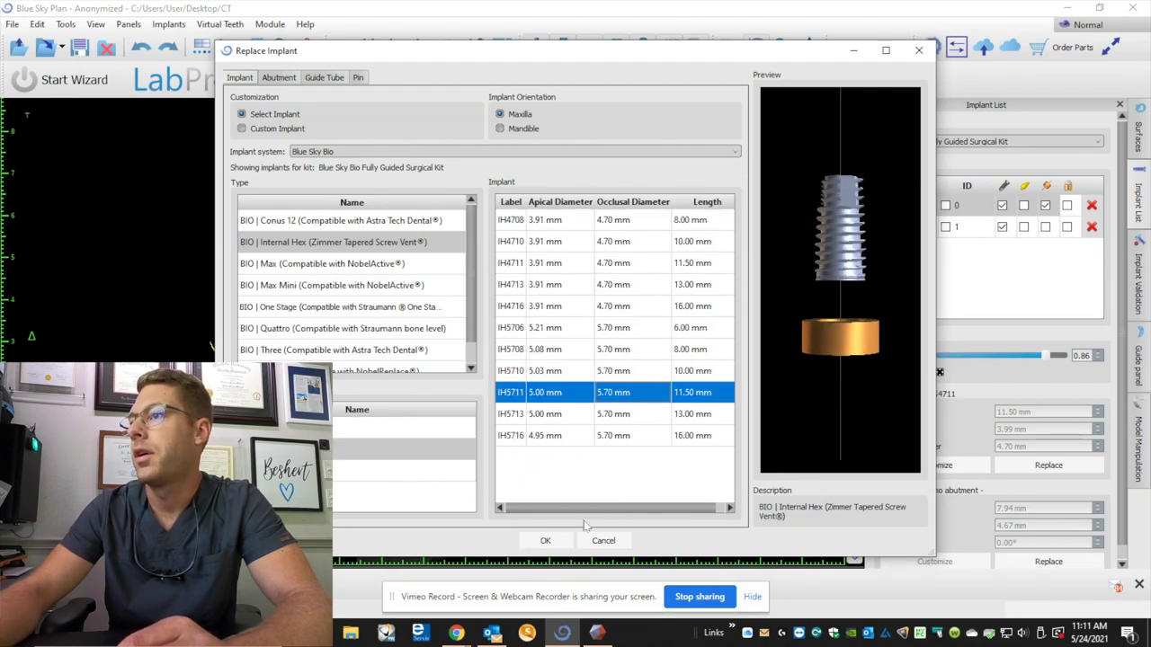
left_click(550, 539)
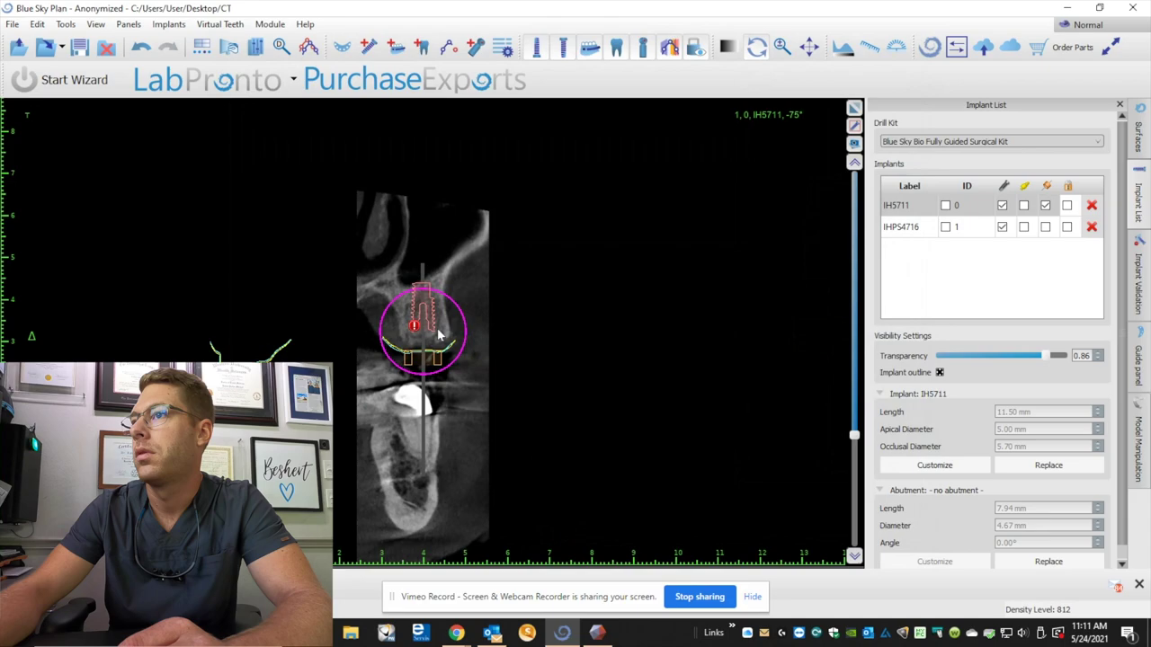
- Move the IH5711 molar implant slightly occlusally and fine-tune its tilt, checking the surrounding bone in the rotating cross-section
left_click_drag(428, 320, 429, 324)
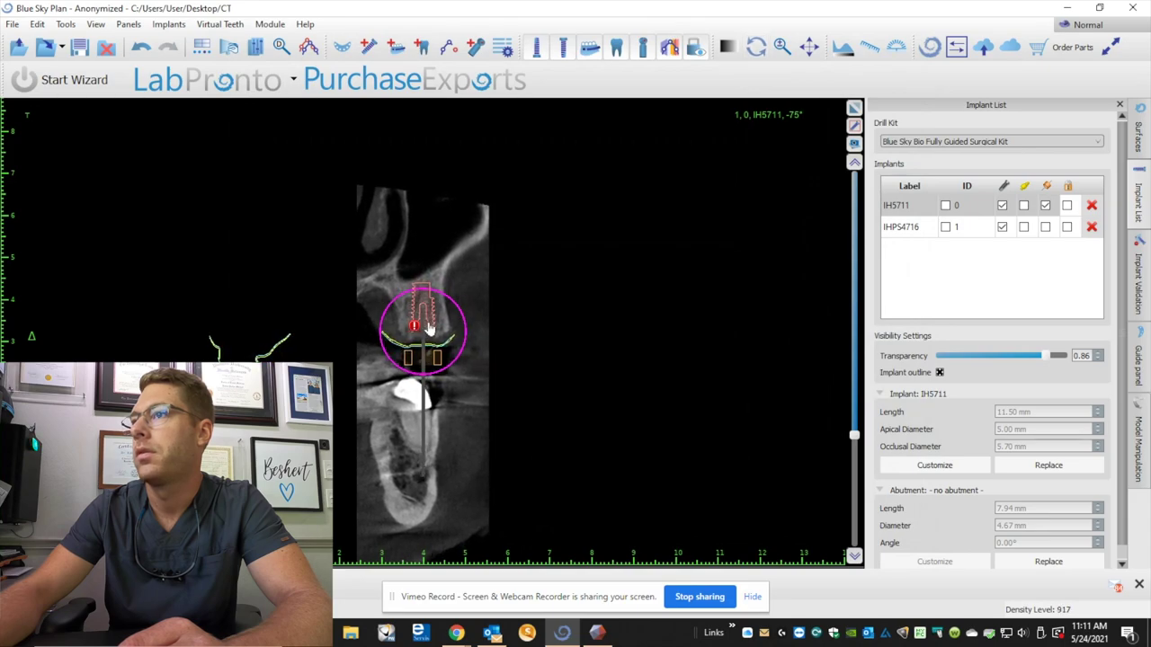
scroll(504, 330, "down", 10)
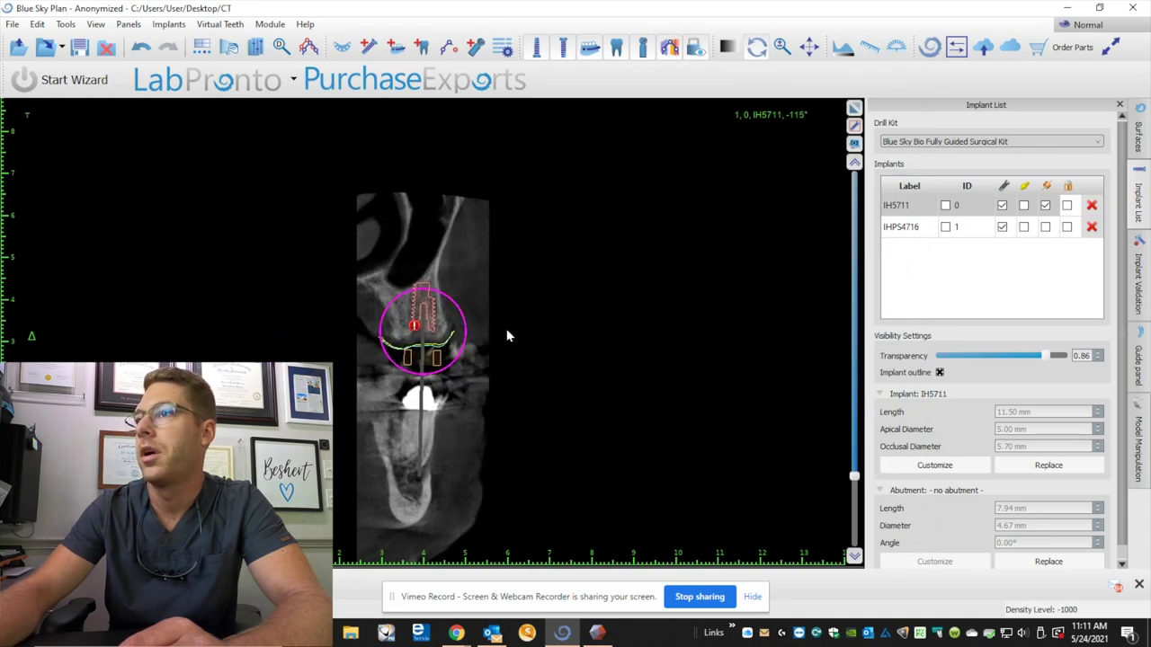
left_click(416, 308)
scroll(396, 340, "down", 7)
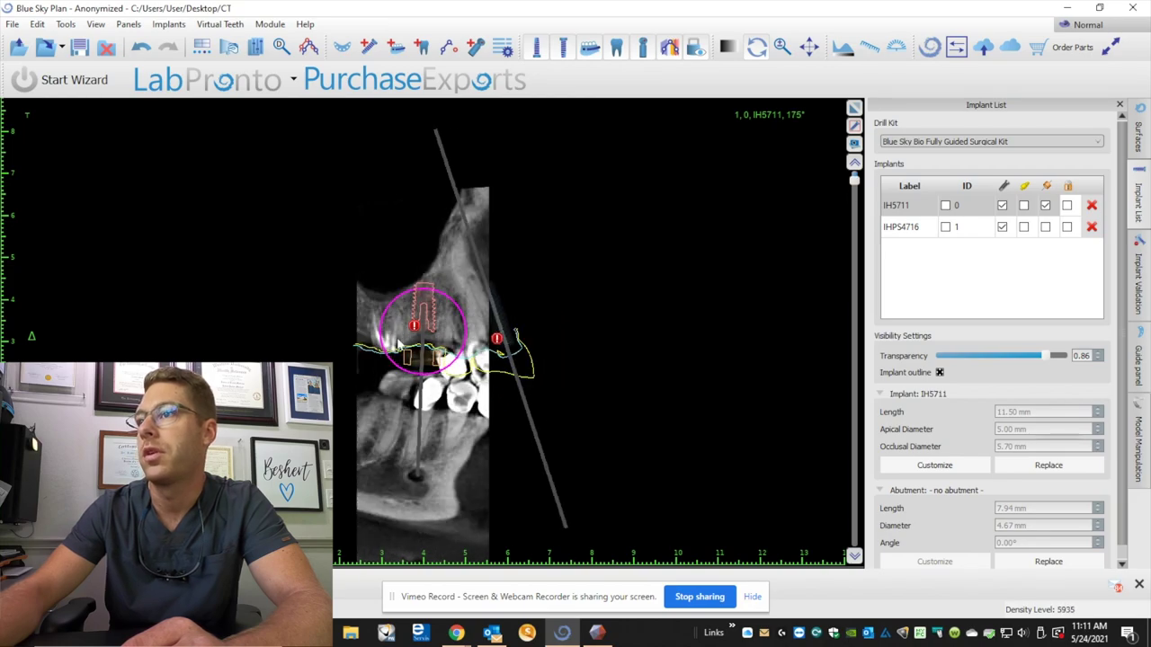
scroll(452, 336, "down", 2)
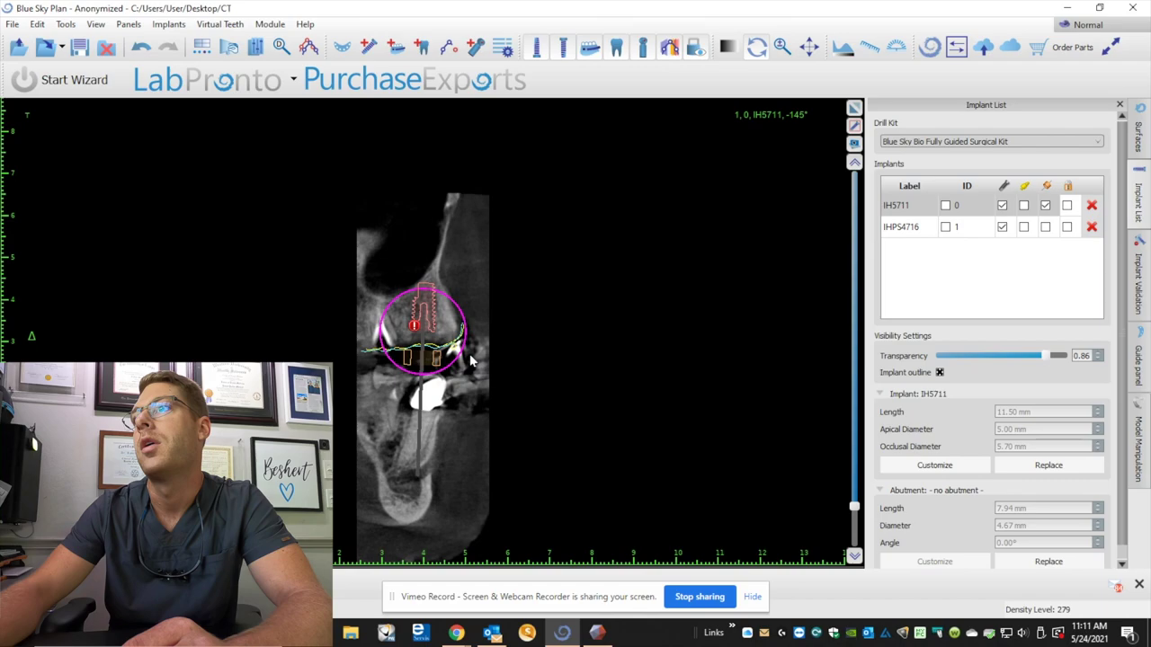
left_click_drag(425, 297, 430, 302)
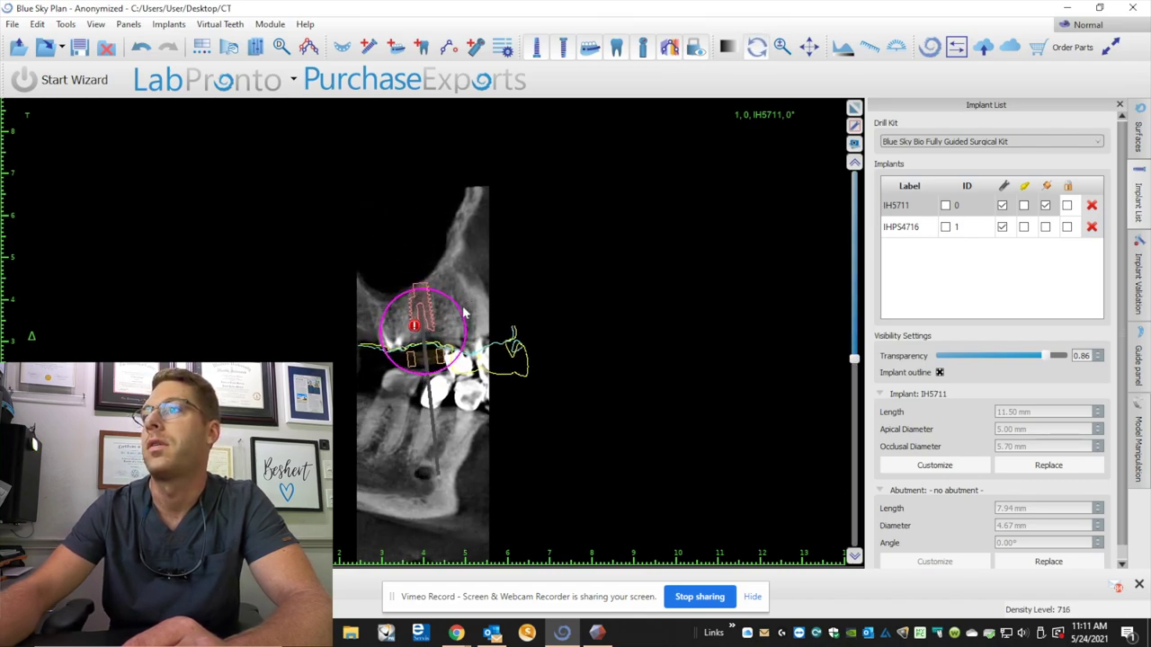
left_click_drag(425, 315, 474, 323)
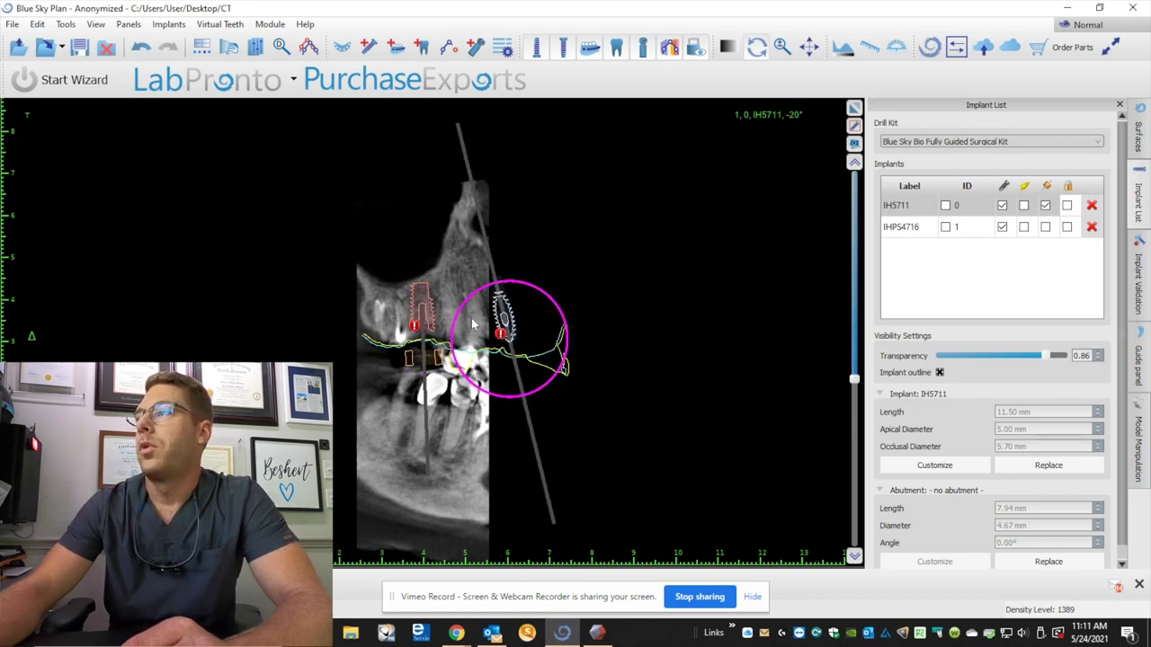
- Measure the maxillary ridge's width and height at the left premolar site in an enlarged cross-section, and move both labels clear of the bone
left_click(853, 108)
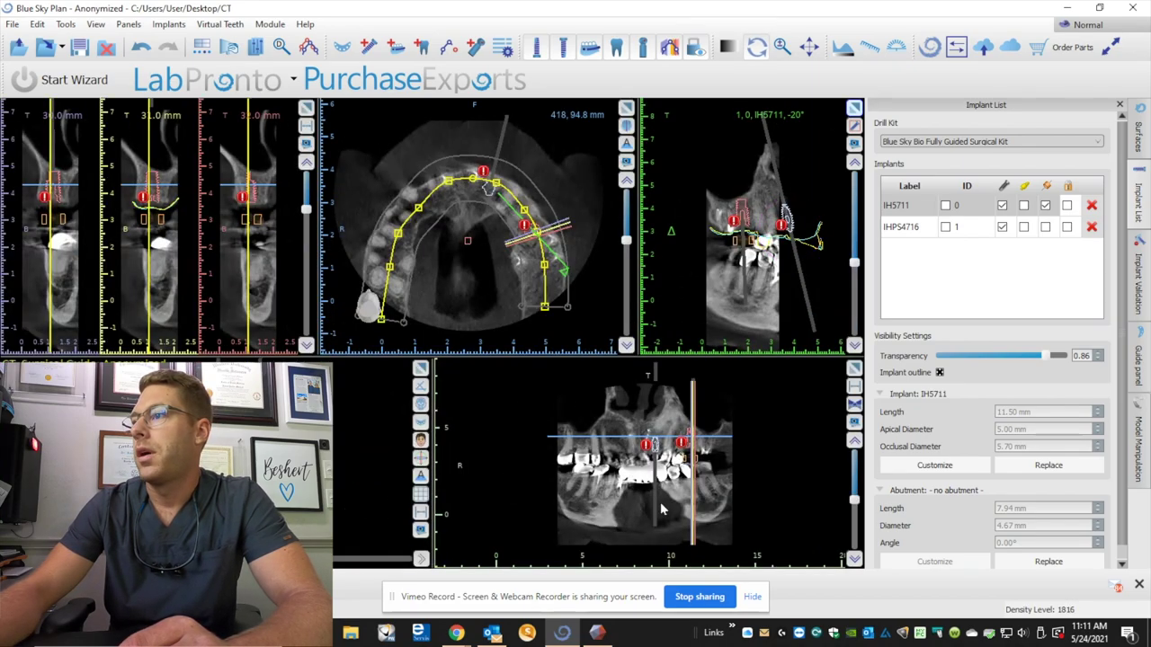
left_click(779, 314)
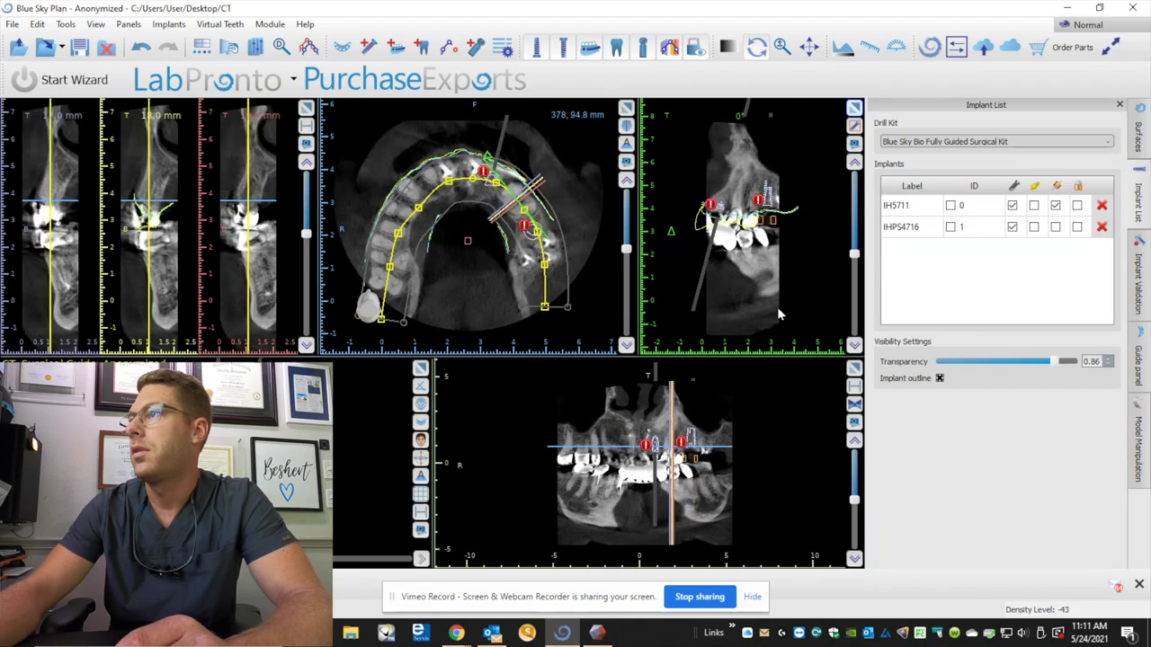
scroll(755, 265, "down", 9)
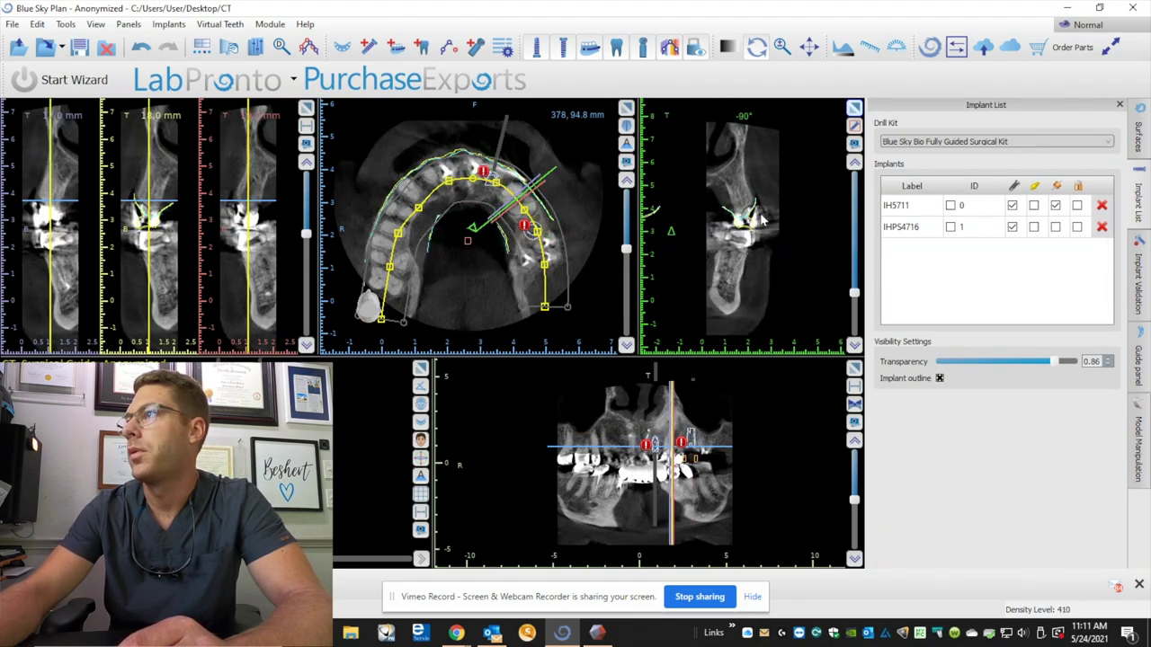
left_click(854, 109)
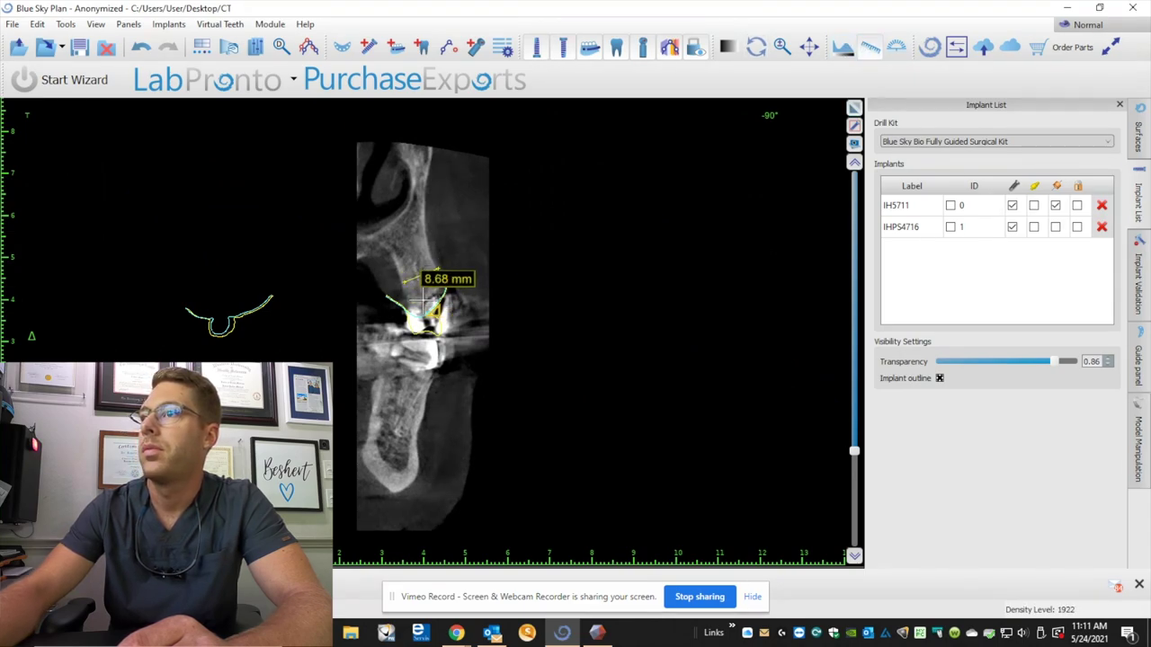
left_click_drag(412, 241, 404, 228)
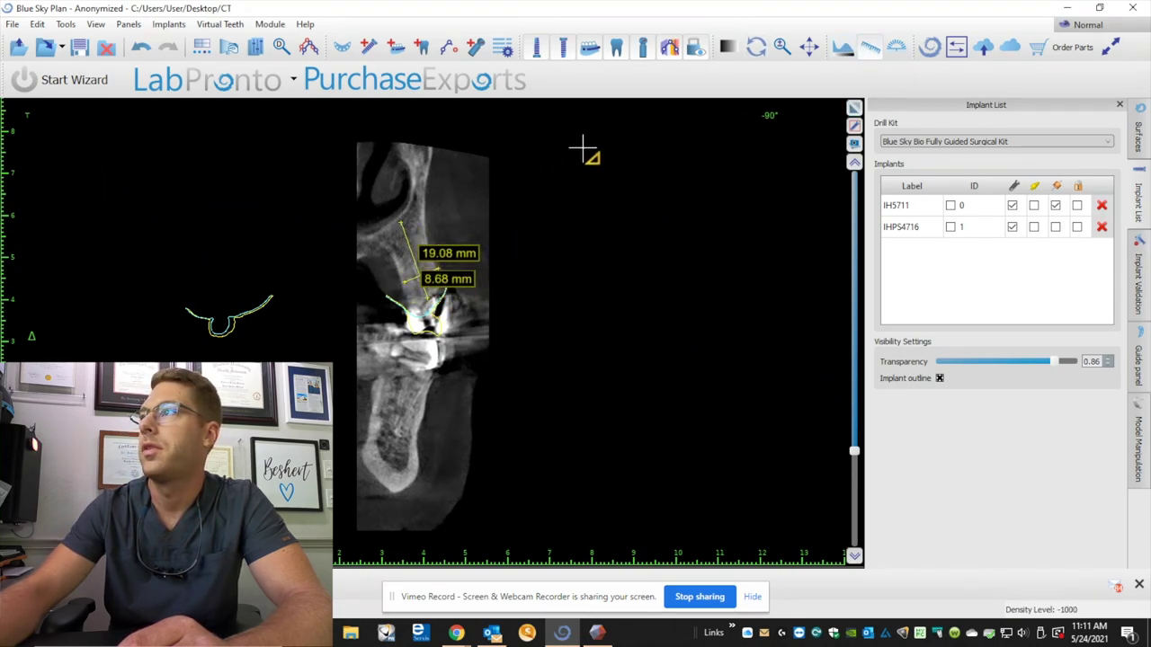
left_click_drag(454, 248, 498, 205)
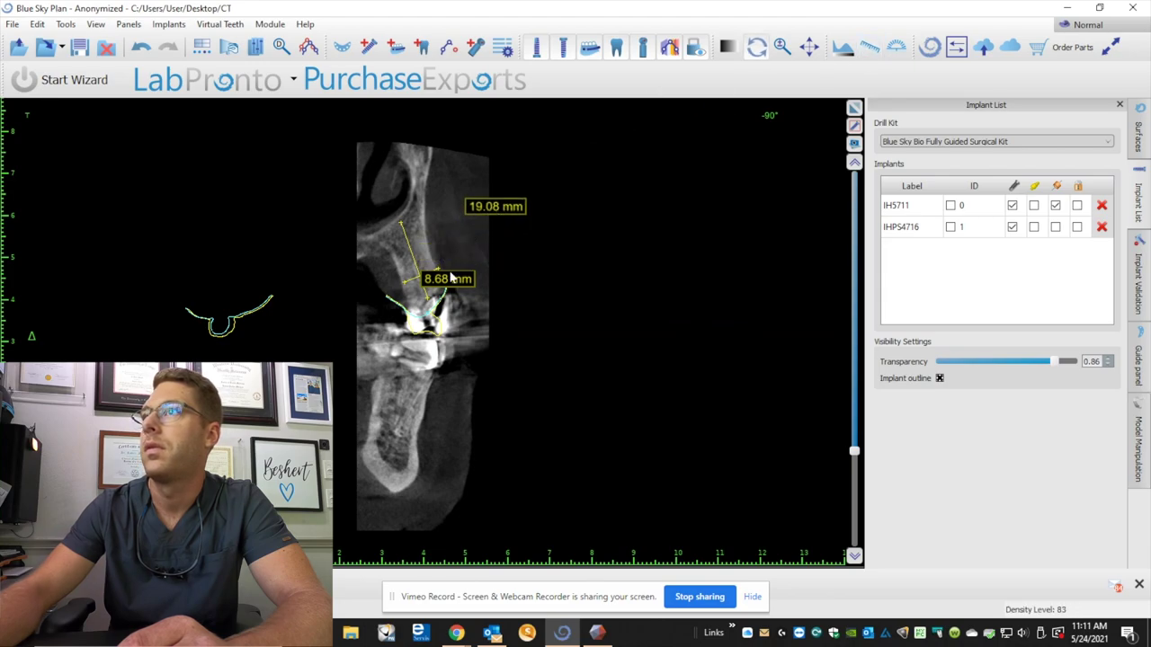
left_click_drag(452, 277, 540, 273)
- Place an IH5716 implant, 5.70 mm occlusal diameter and 16.00 mm long, at the measured premolar site and tilt it along the ridge
left_click(369, 47)
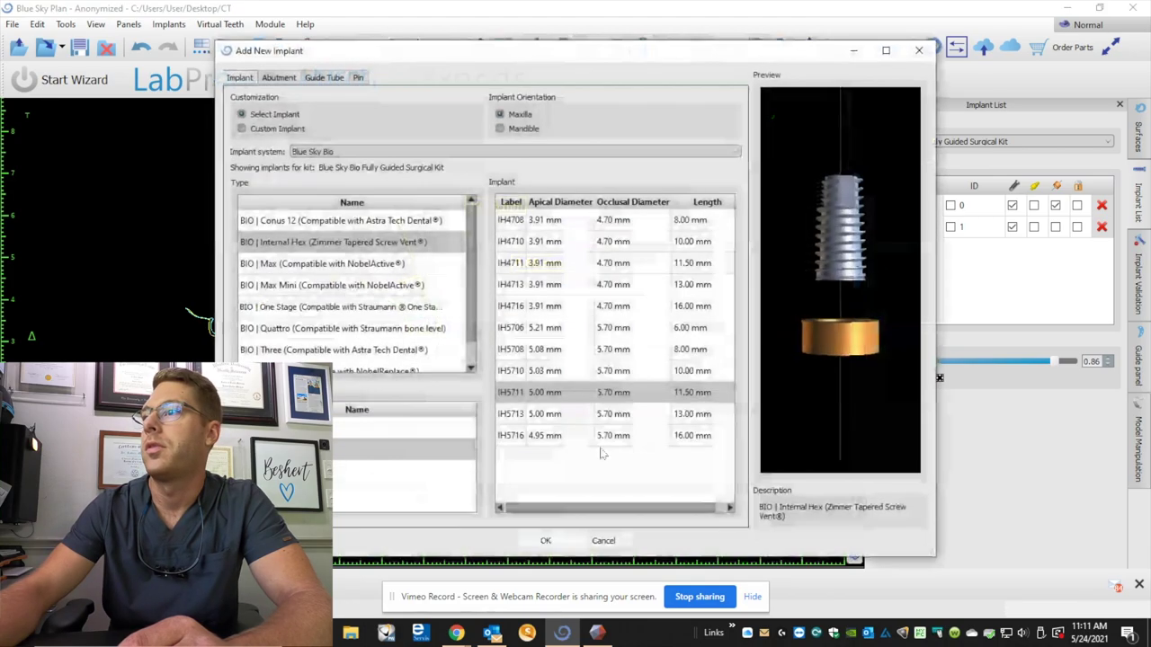
left_click(620, 396)
left_click(604, 437)
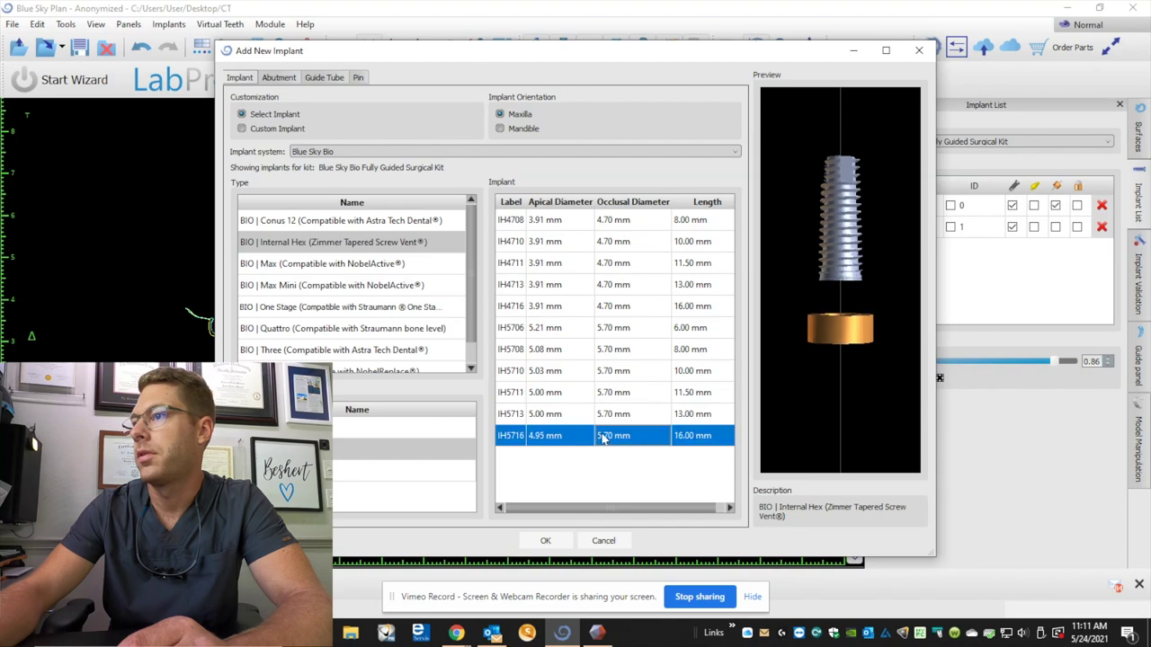
left_click(546, 540)
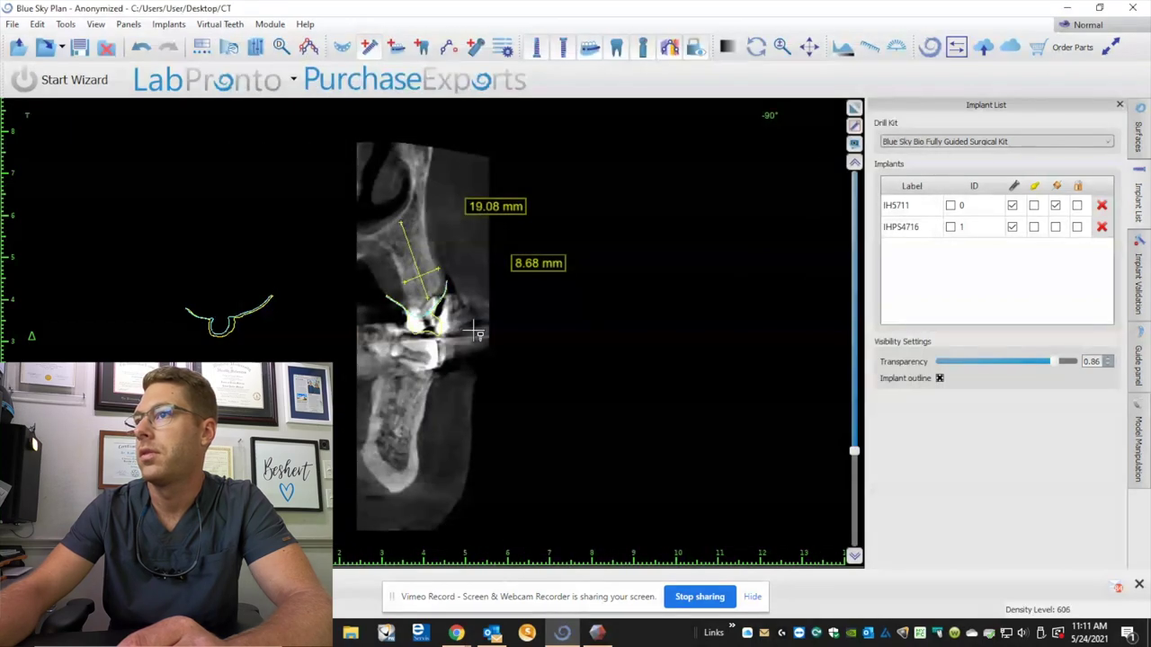
left_click(419, 277)
left_click(474, 261)
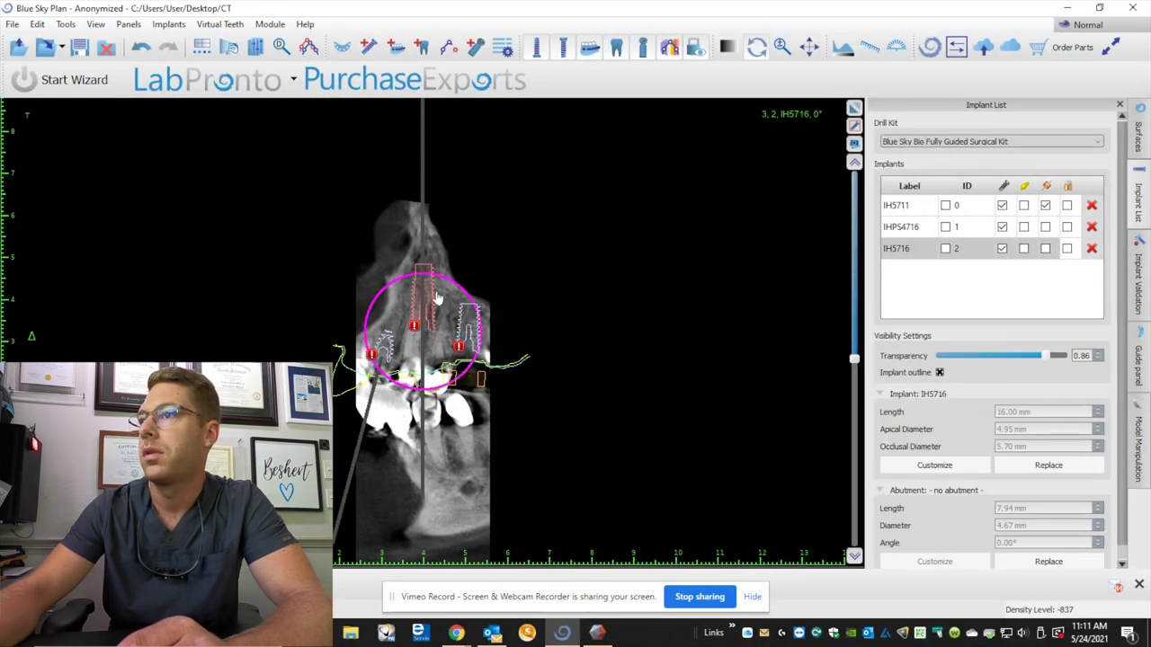
left_click_drag(426, 315, 458, 287)
scroll(422, 324, "down", 10)
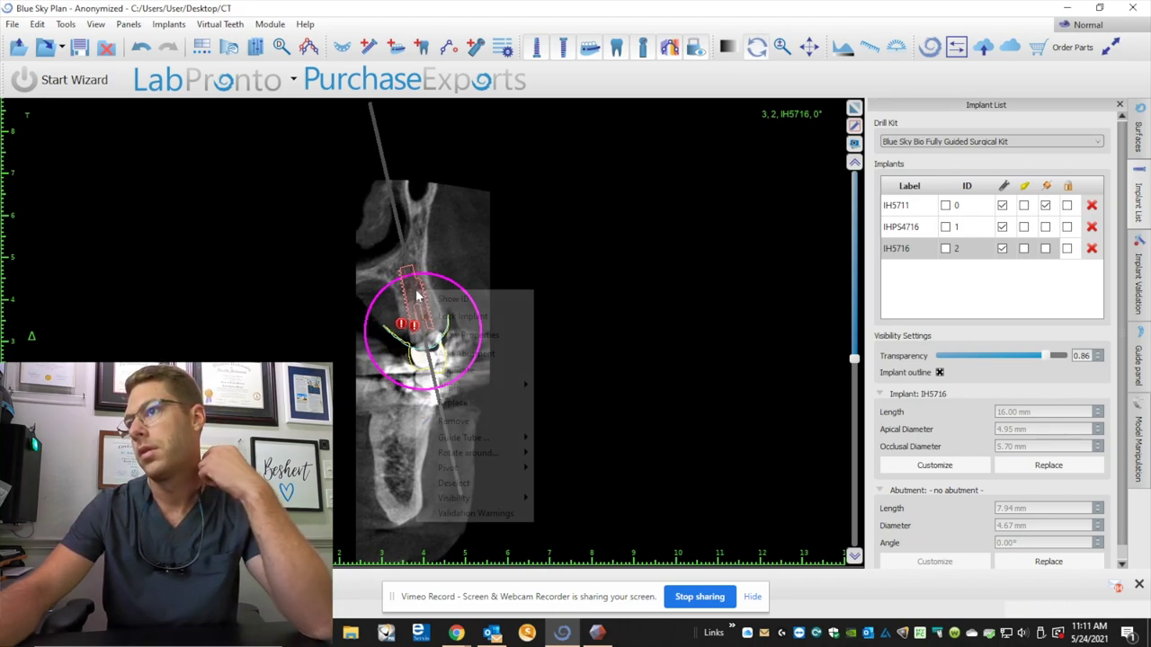
- Replace the IH5716 premolar implant with an IH4716, 4.70 mm occlusal diameter and 16.00 mm long
right_click(419, 285)
left_click(455, 403)
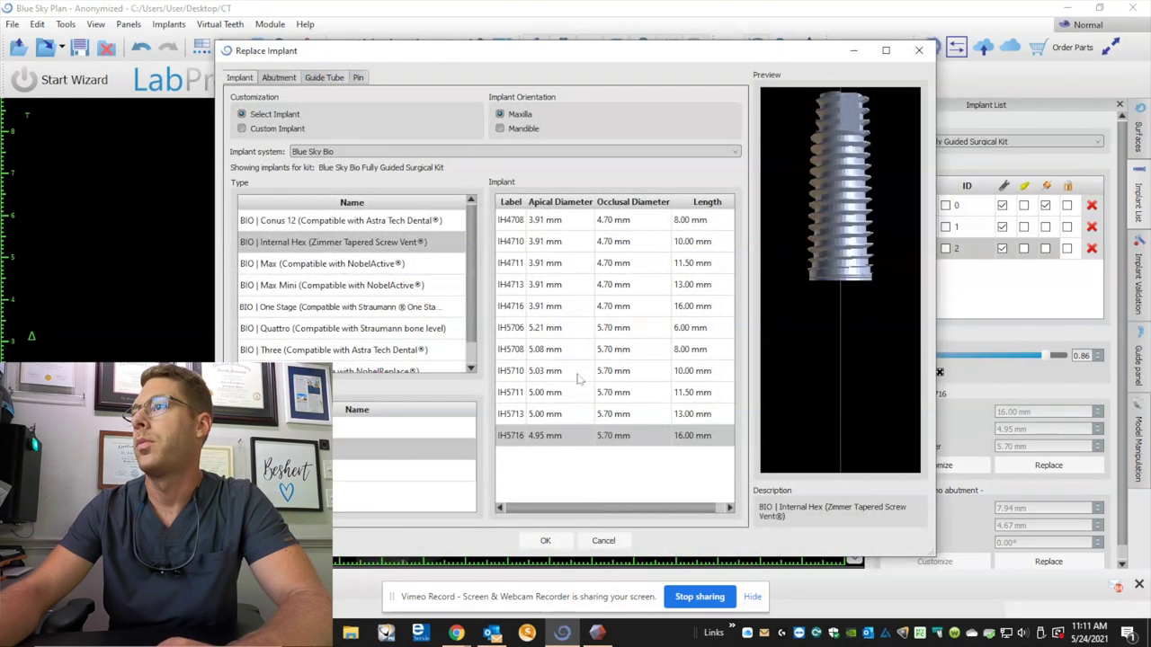
left_click(566, 307)
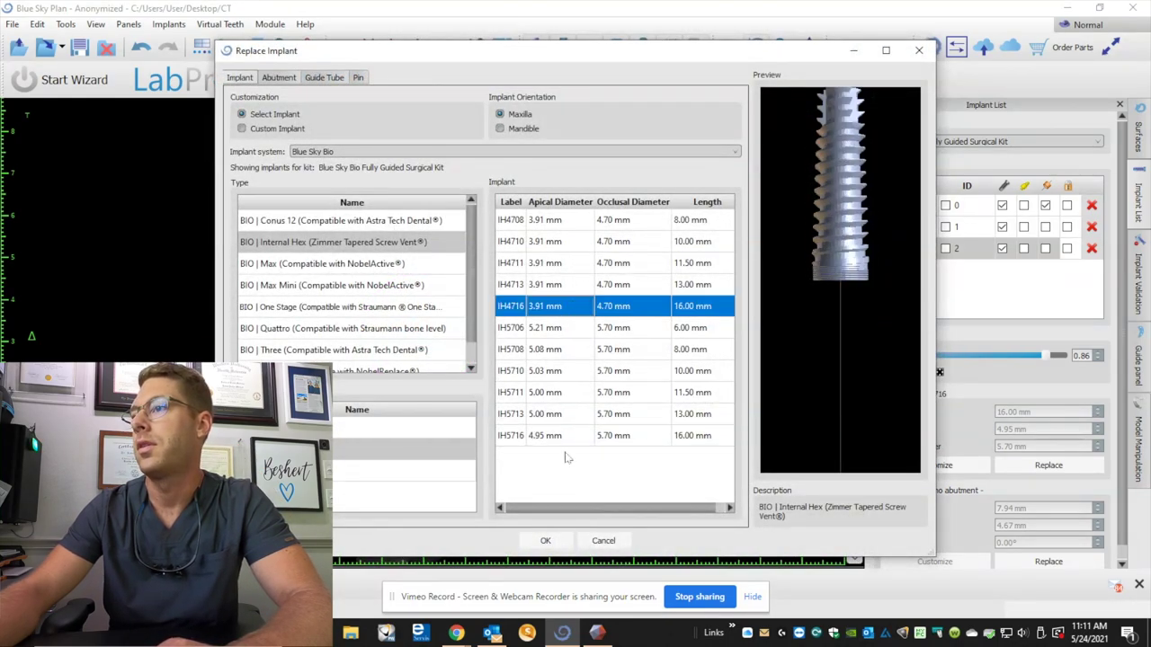
left_click(544, 541)
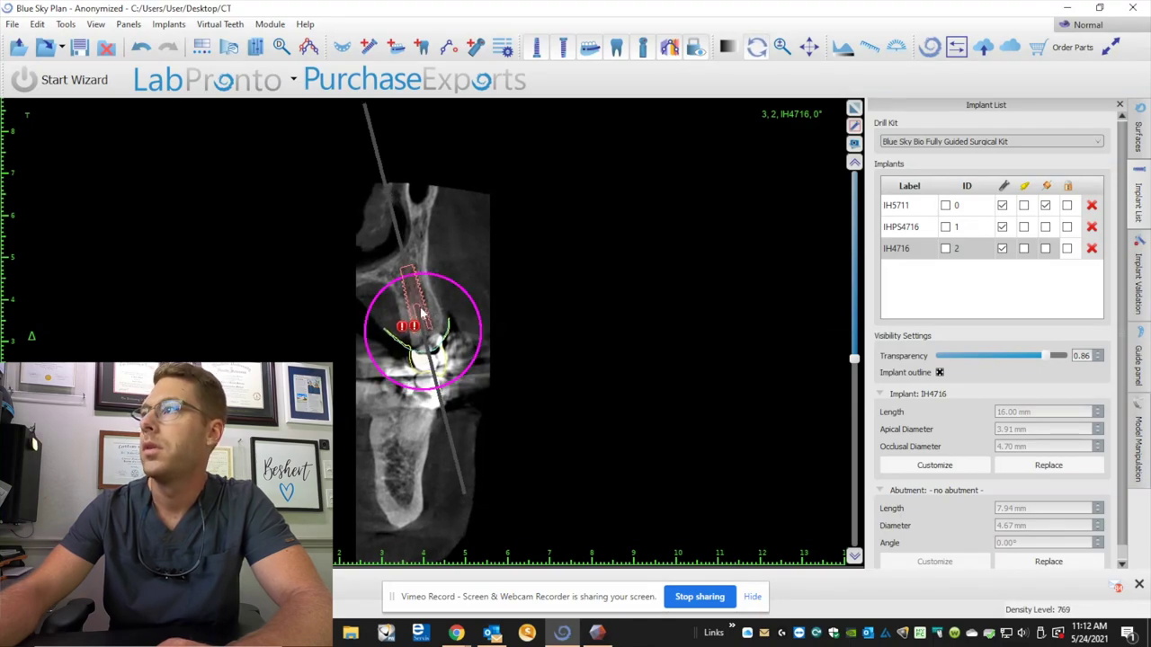
- Enlarge the 3D view and compare the angulations of the three implants from the buccal side
left_click(854, 107)
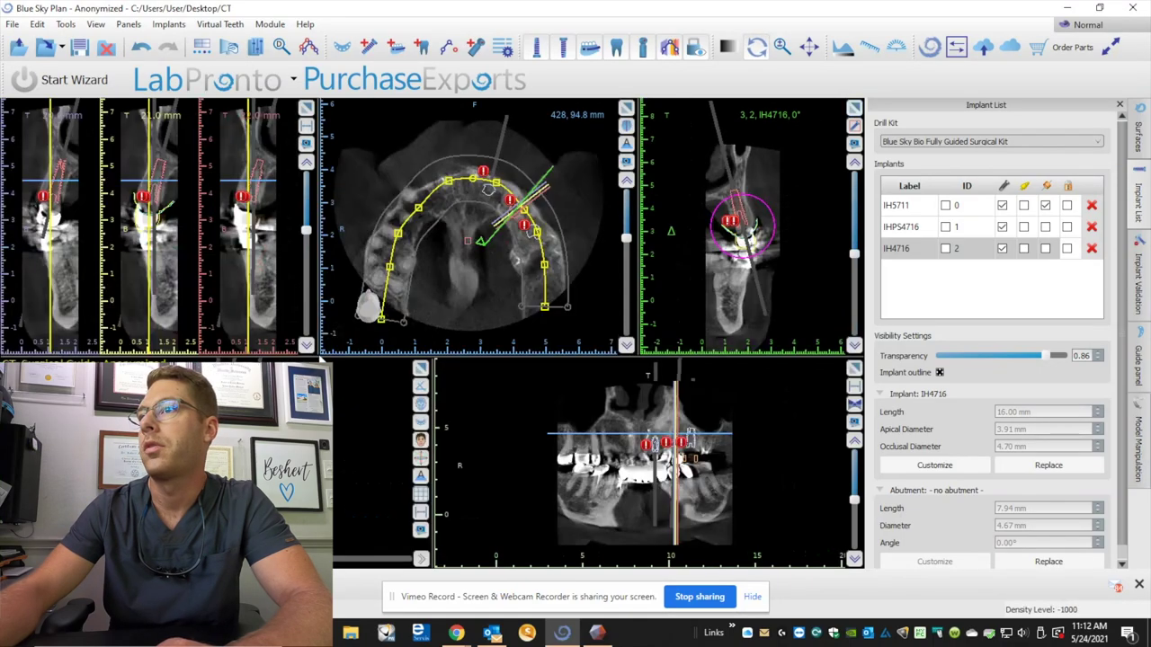
left_click(419, 369)
left_click_drag(397, 485, 537, 362)
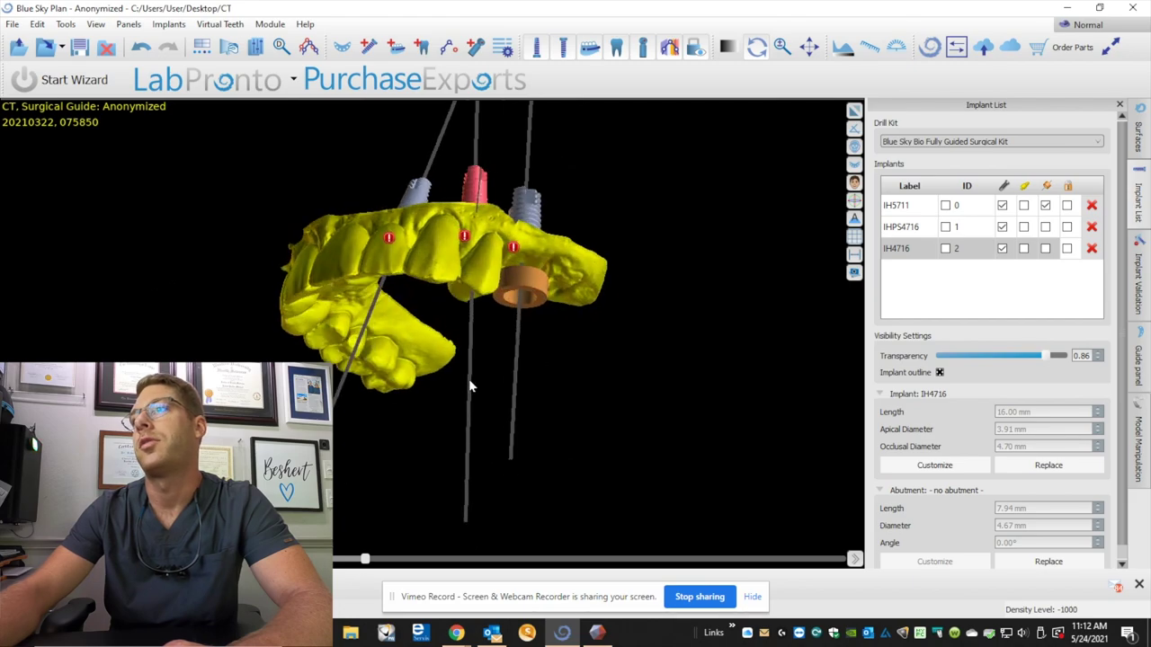
left_click_drag(243, 237, 341, 269)
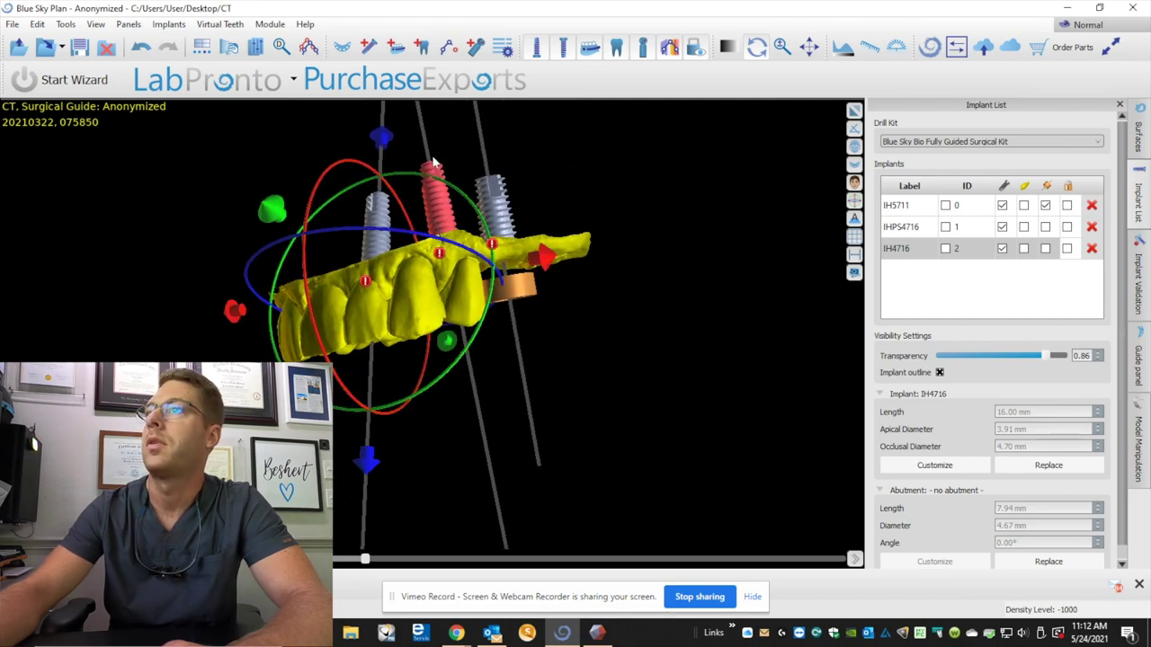
- Try to tilt the IH4716 premolar implant in the 3D view, and undo the rotation
mouse_move(433, 176)
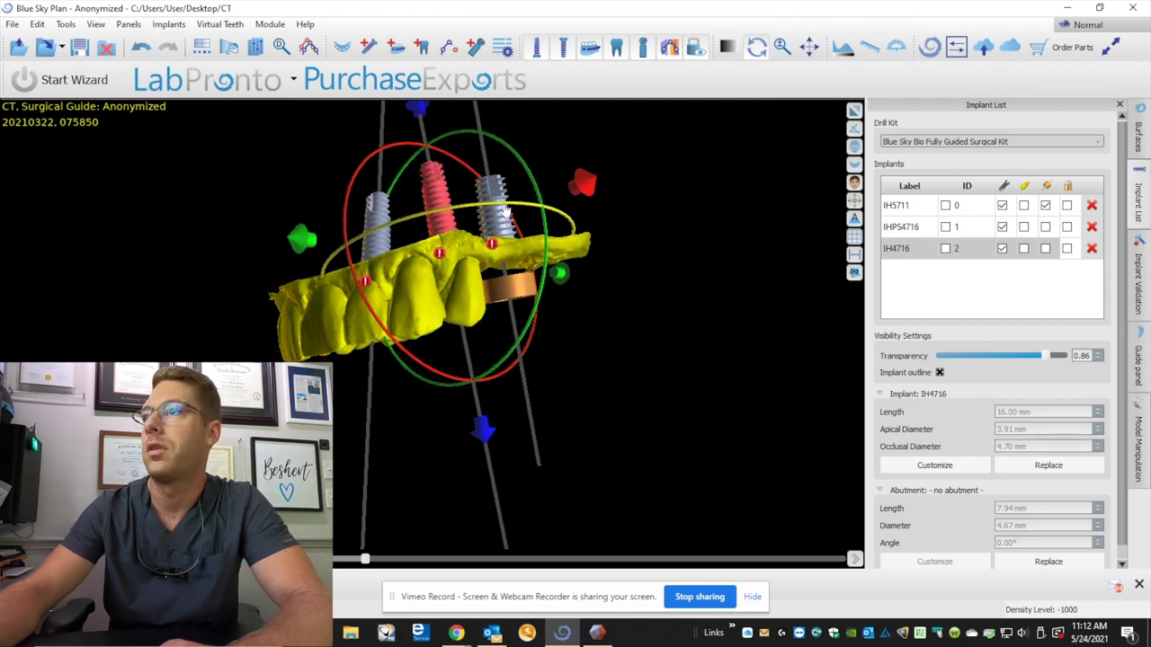
left_click_drag(503, 209, 541, 203)
left_click_drag(447, 228, 446, 237)
left_click_drag(234, 257, 360, 257)
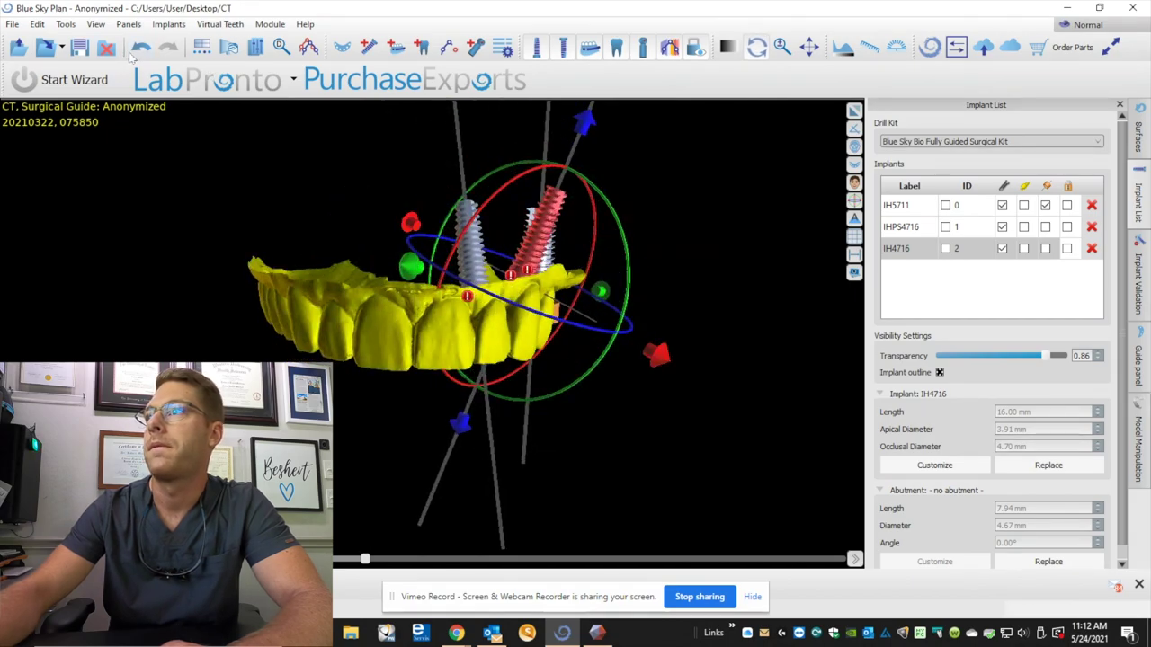
left_click_drag(250, 292, 503, 288)
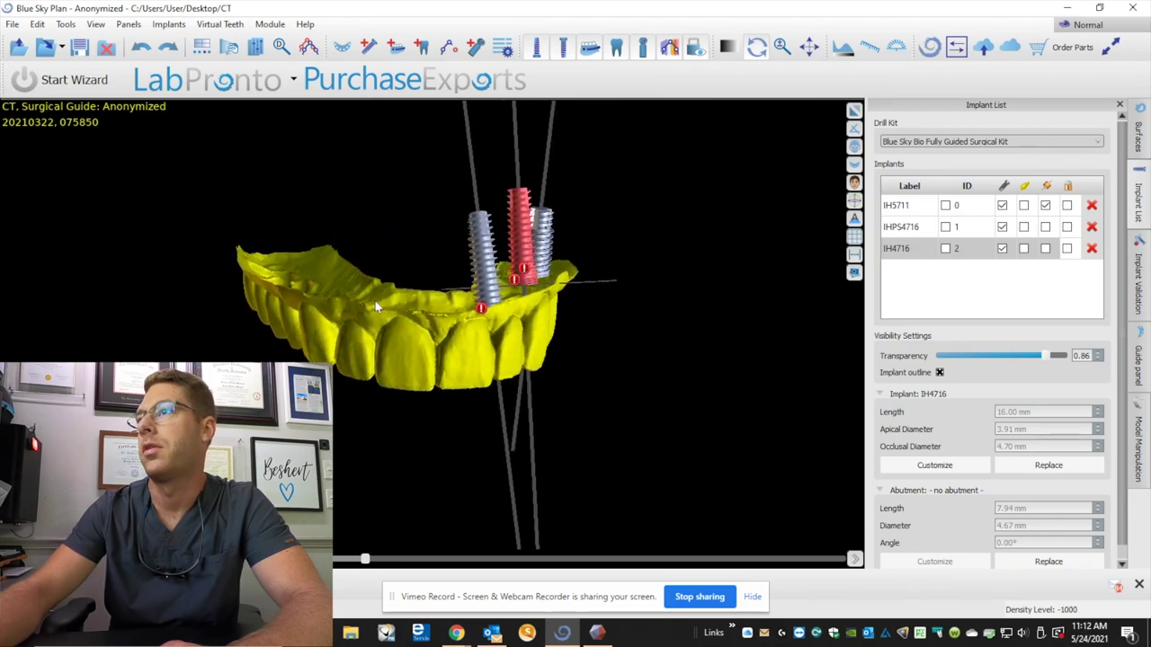
- Select the IH5711 molar implant and compare its angulation with the other two implants from several sides of the 3D model
left_click_drag(684, 216, 587, 199)
left_click_drag(249, 353, 160, 337)
mouse_move(531, 205)
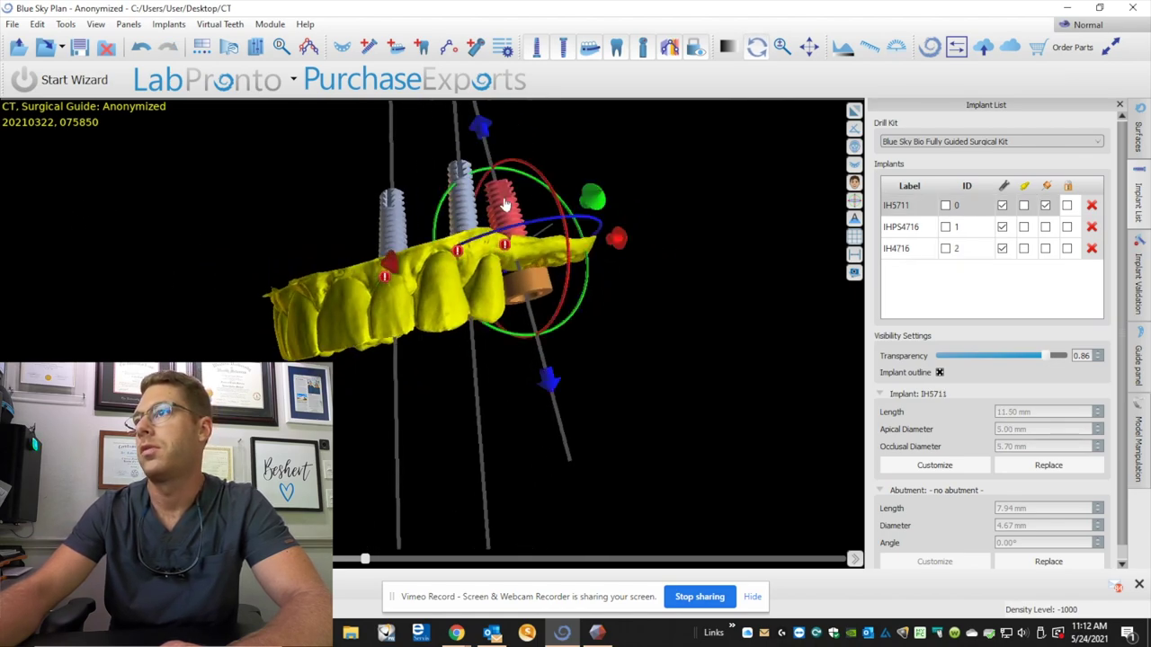
left_click_drag(567, 210, 573, 221)
left_click_drag(629, 351, 442, 296)
- Enlarge the implant cross-section view and examine the bone around IH5711 and IH4716 by rotating the slice about each implant
left_click(854, 110)
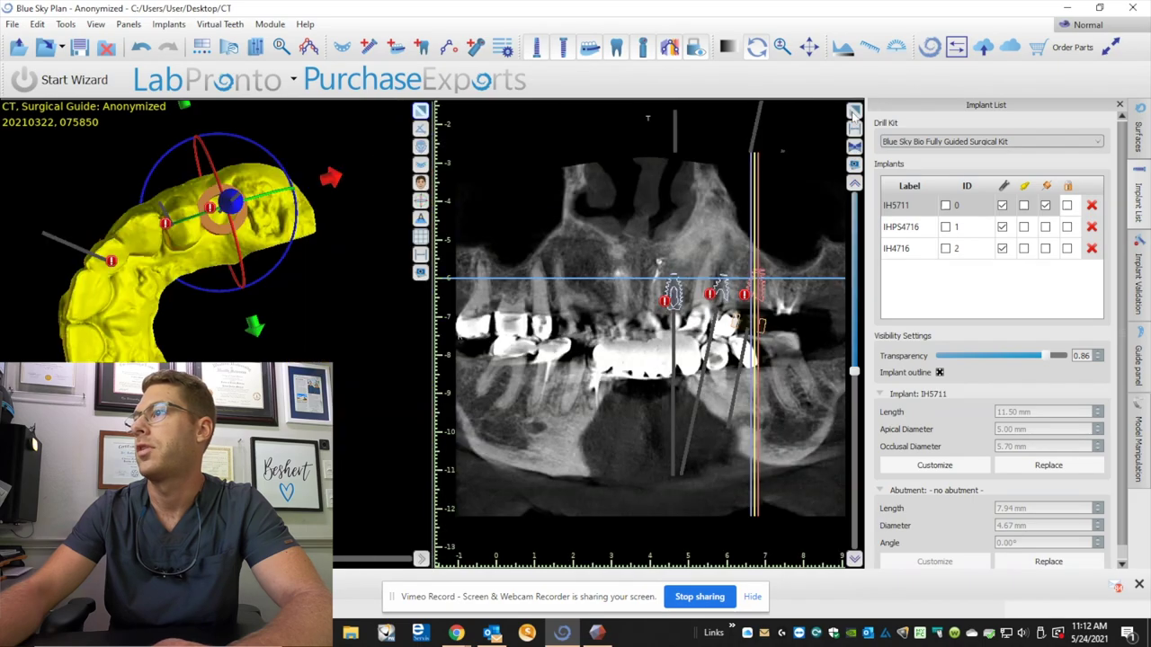
left_click(854, 111)
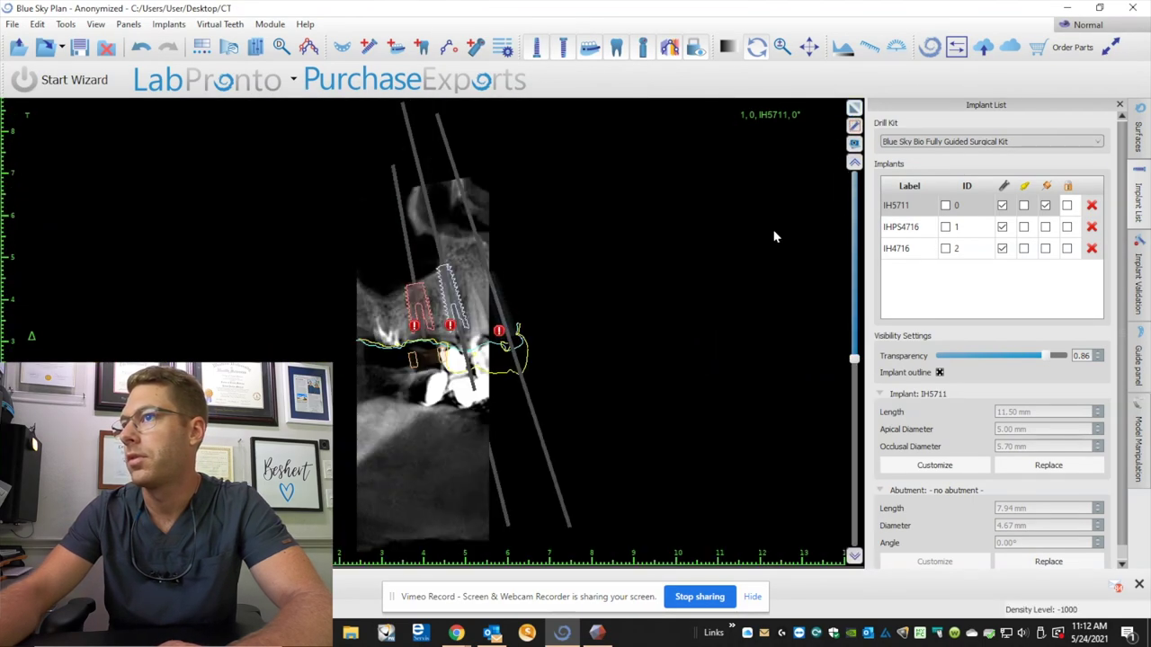
scroll(424, 321, "down", 15)
left_click_drag(425, 321, 394, 306)
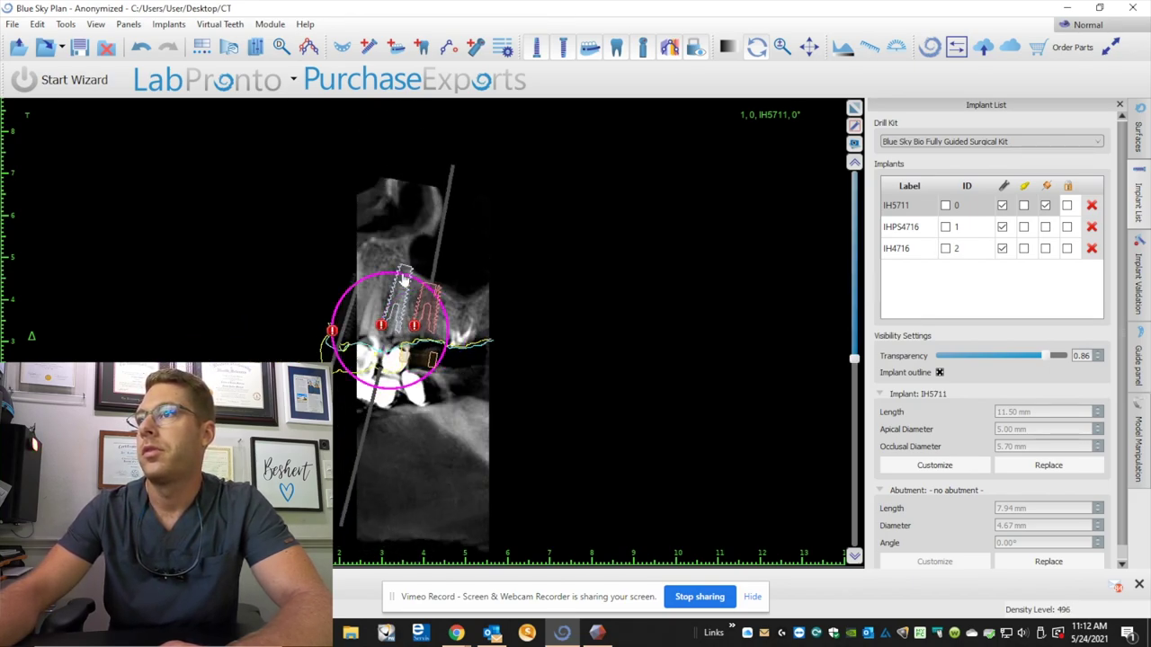
left_click(403, 280)
scroll(518, 365, "down", 12)
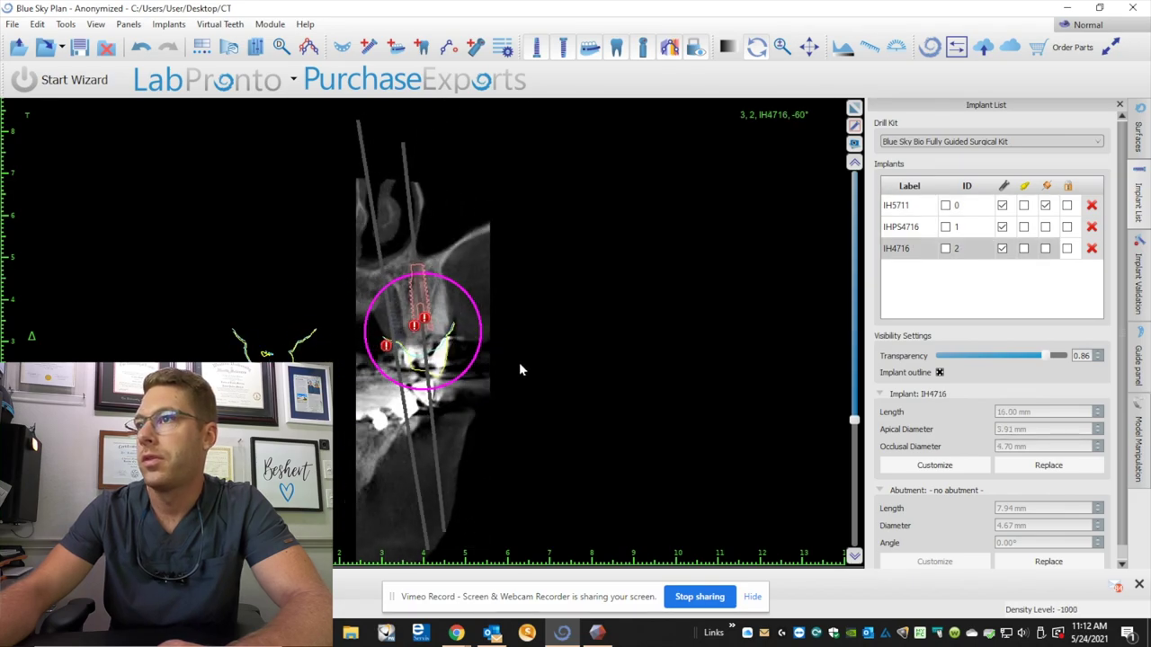
scroll(519, 363, "down", 6)
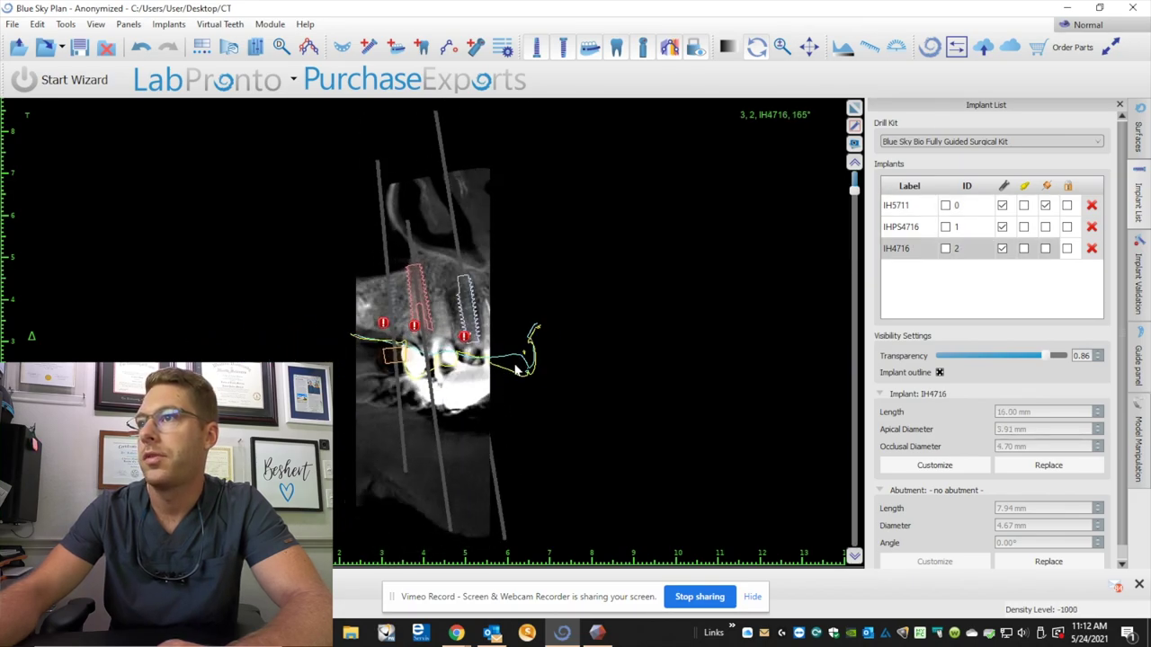
left_click(421, 339)
scroll(560, 394, "down", 11)
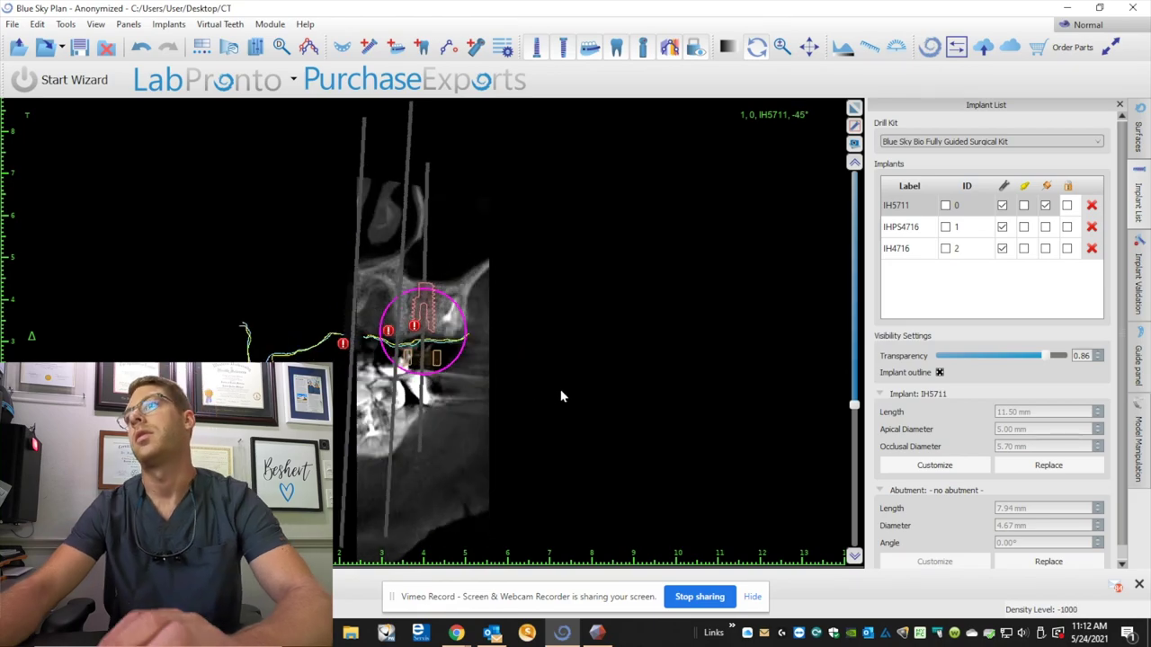
scroll(561, 395, "down", 2)
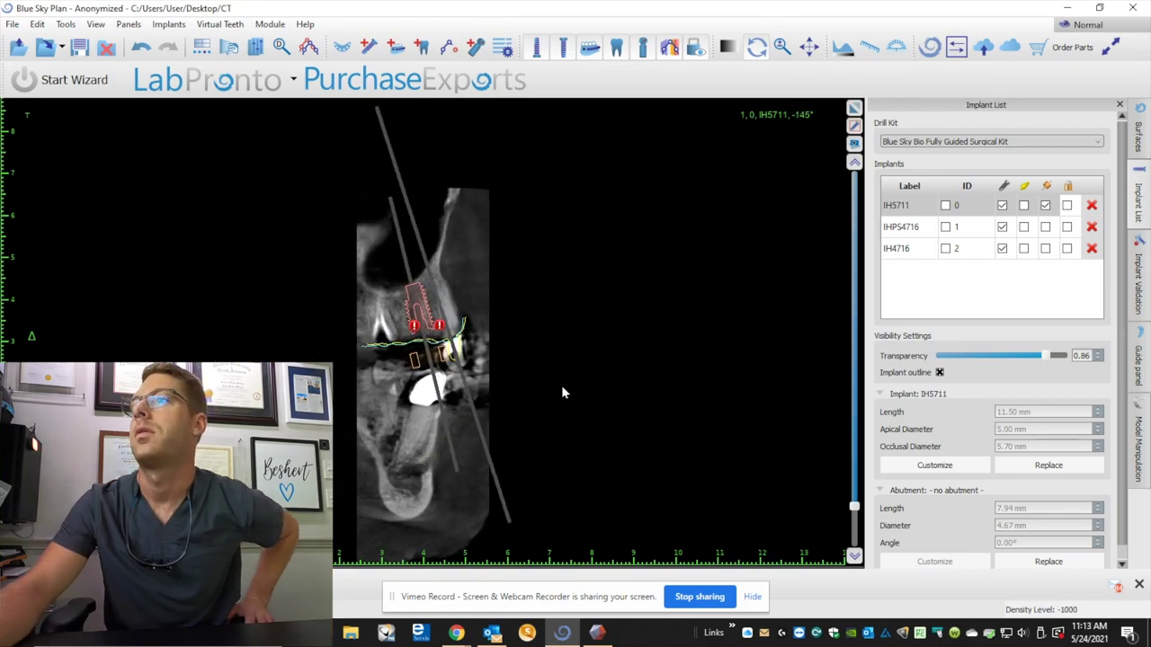
scroll(517, 355, "down", 6)
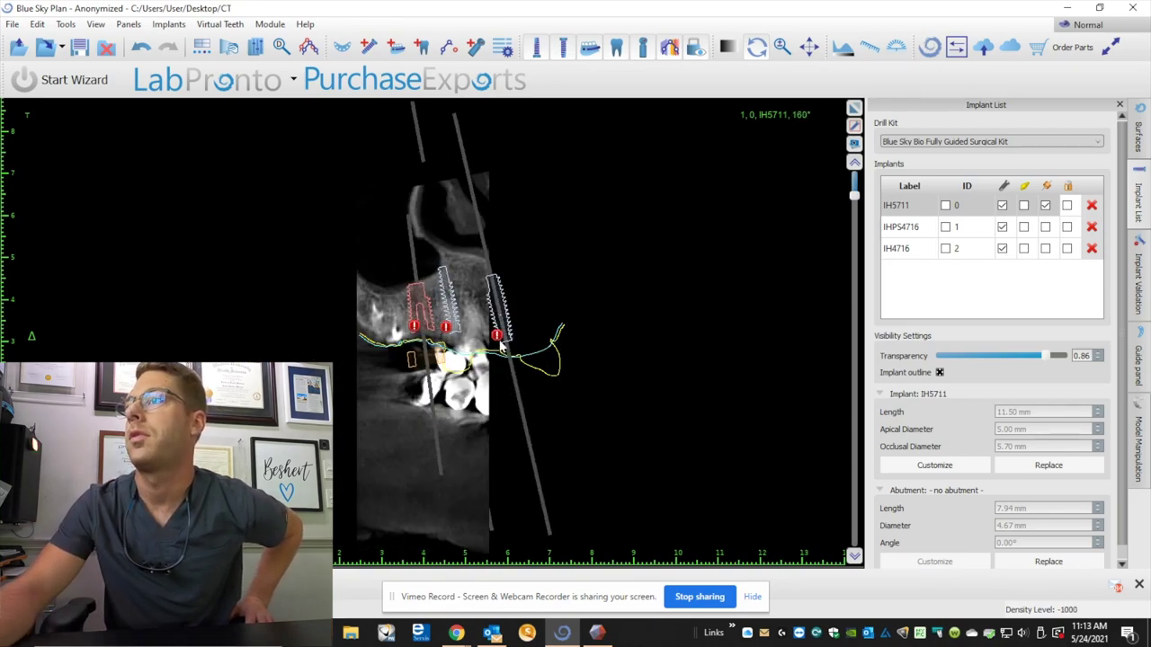
scroll(493, 312, "down", 1)
- Examine the IHPS4716 anterior implant's position in bone by rotating the cross-section slice around it
left_click(494, 313)
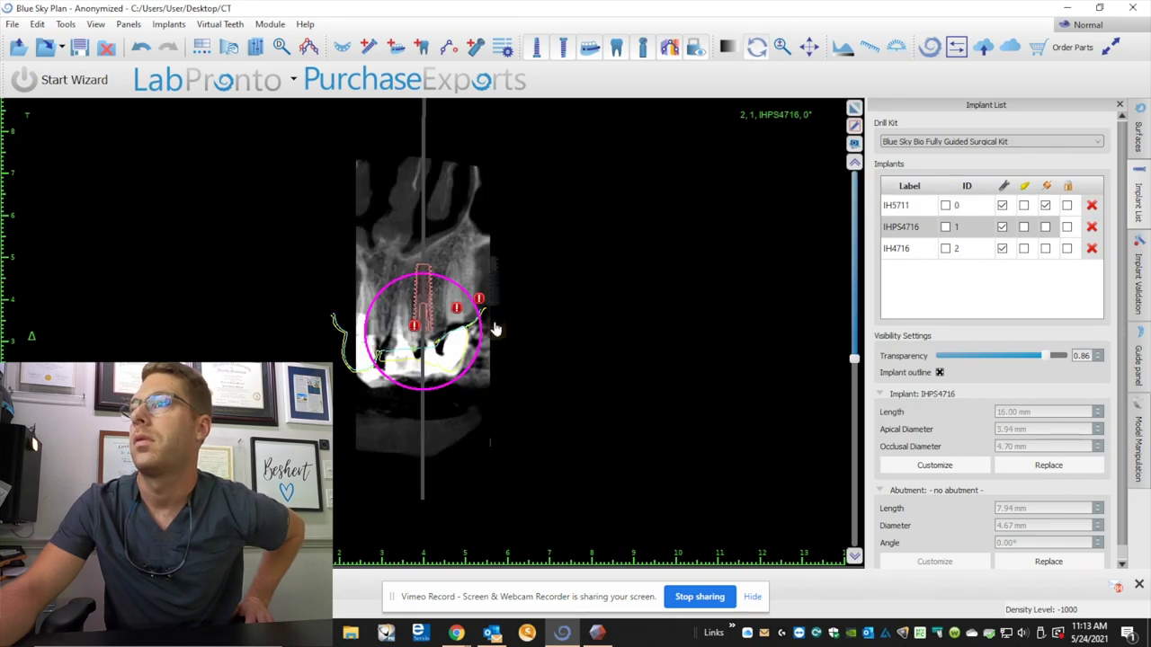
scroll(494, 322, "down", 4)
scroll(494, 322, "up", 2)
scroll(495, 328, "up", 3)
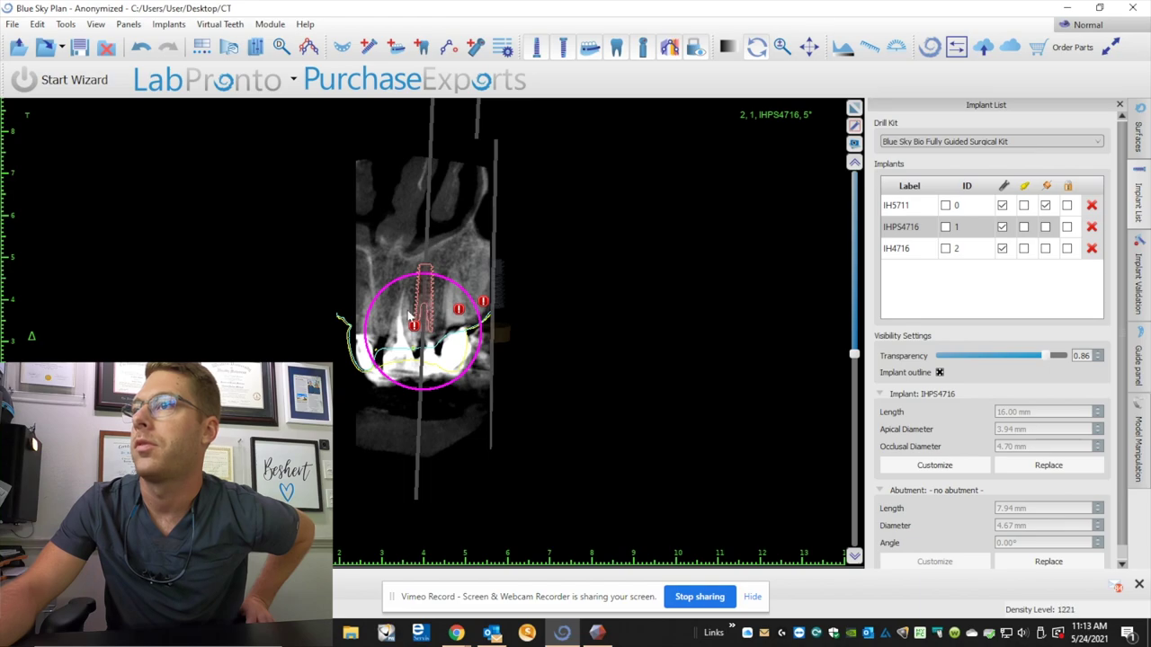
scroll(424, 308, "down", 4)
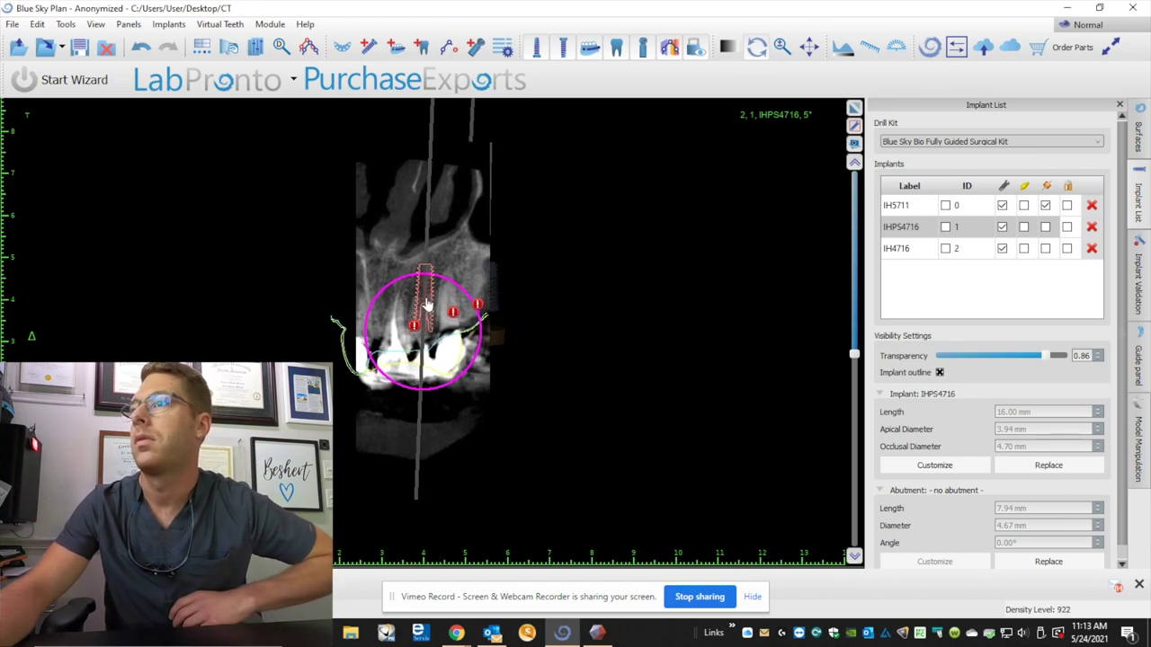
scroll(430, 309, "down", 9)
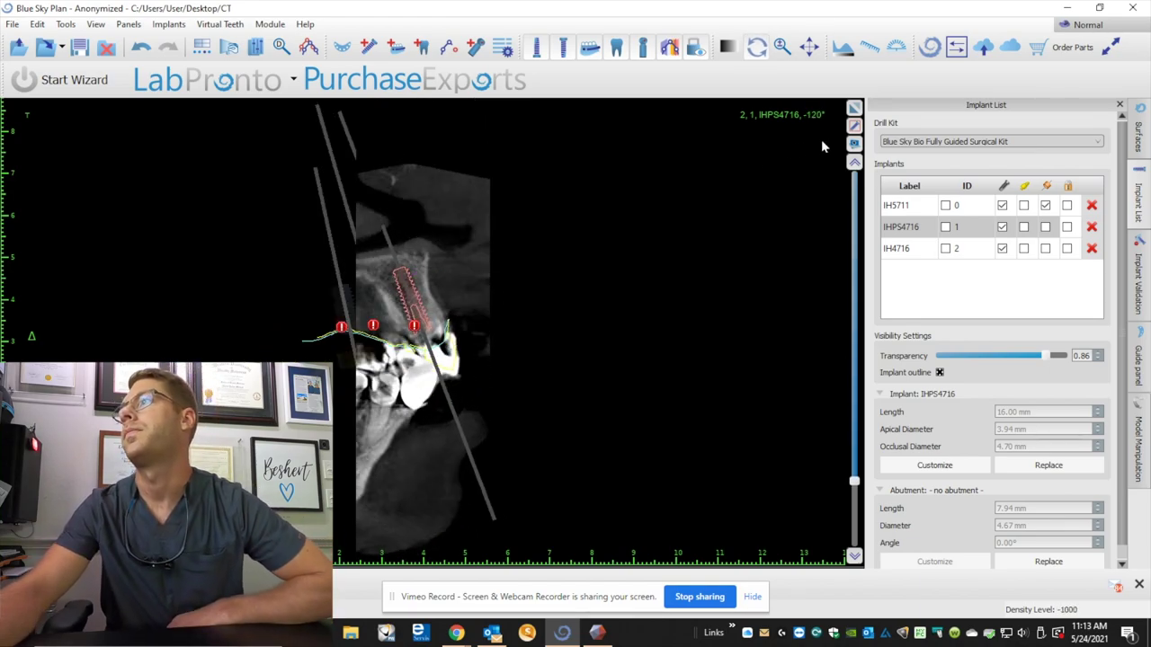
- Enlarge the 3D view, lock all three implants in the implant list, and check the available drill kits
left_click(855, 109)
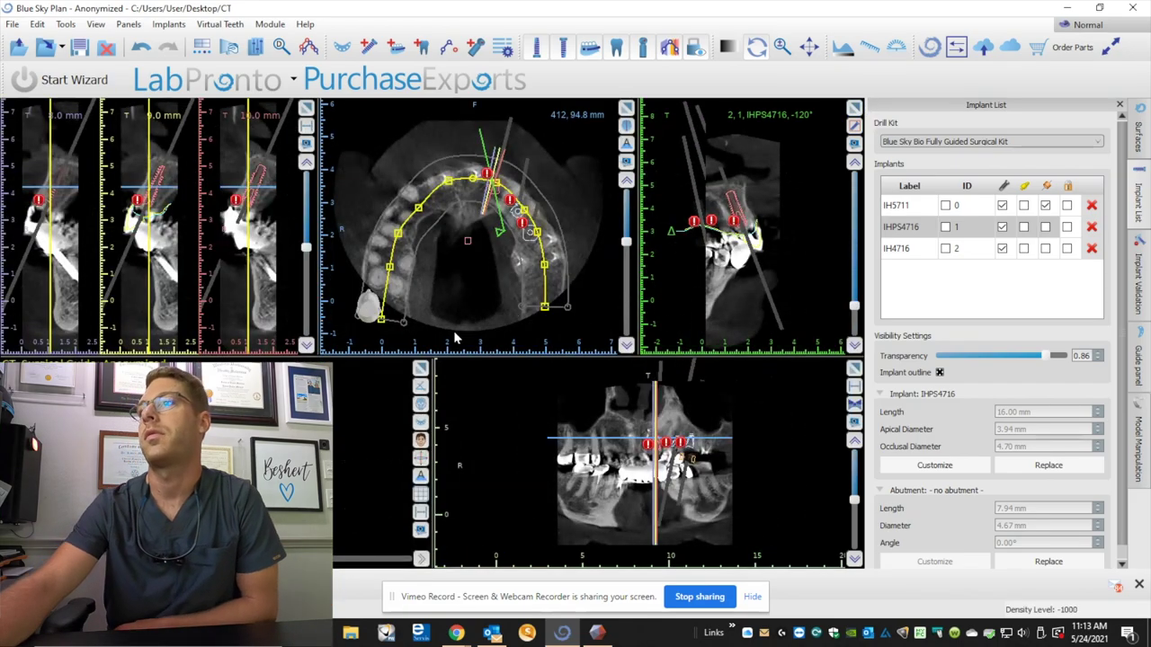
left_click(426, 370)
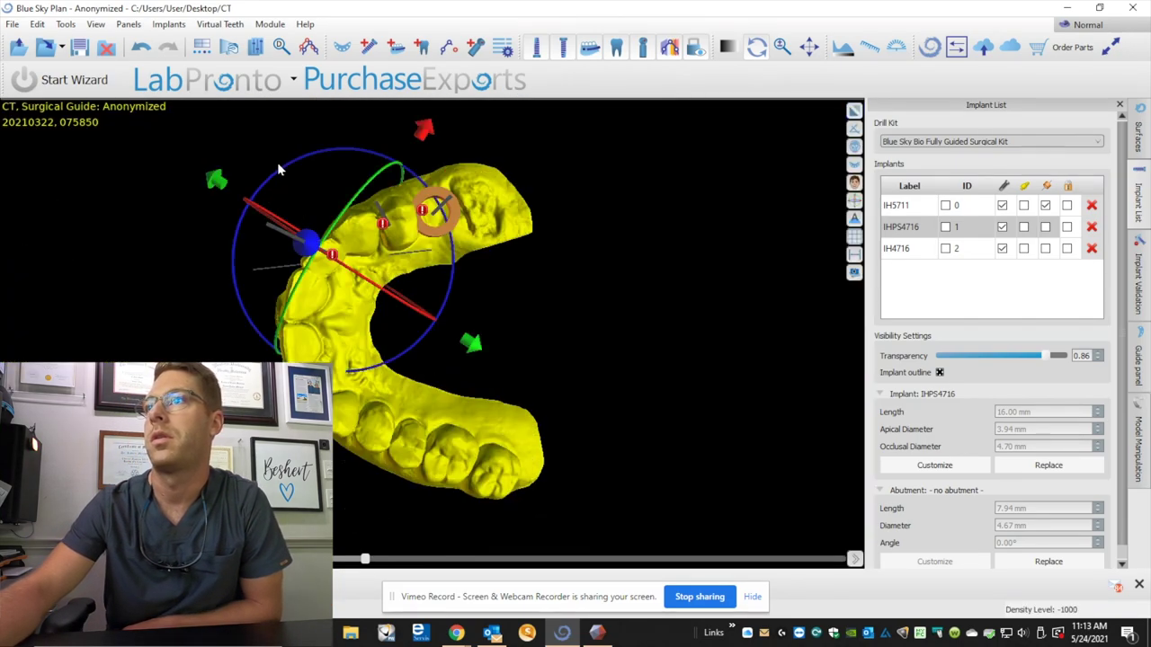
left_click_drag(314, 122, 593, 426)
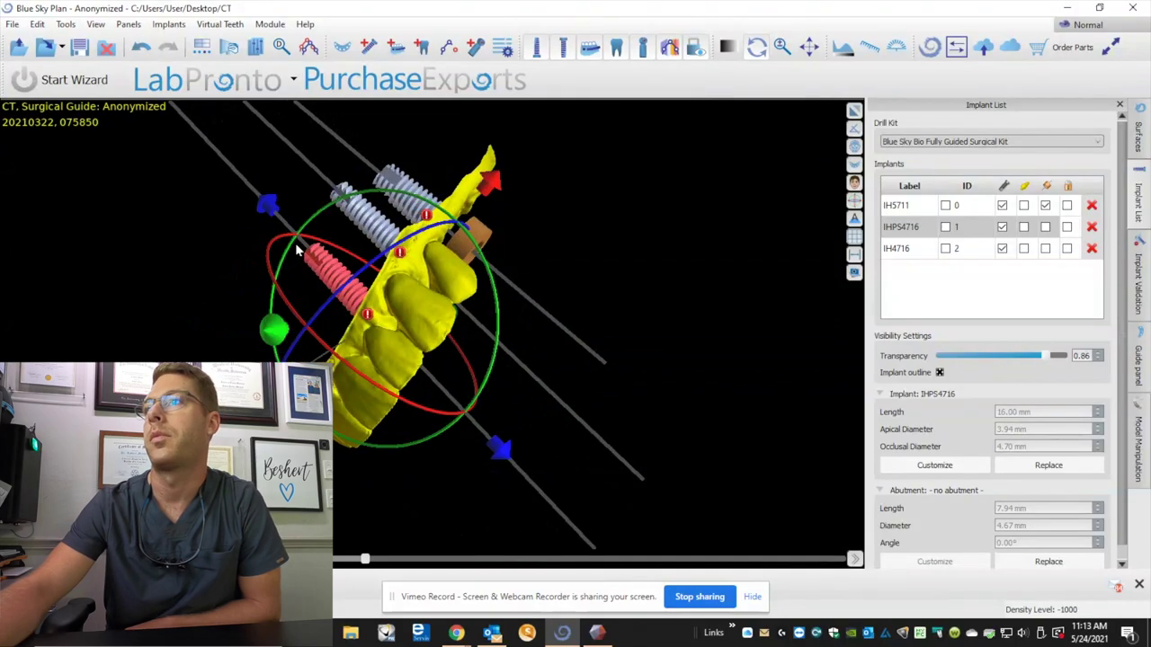
left_click_drag(295, 242, 72, 344)
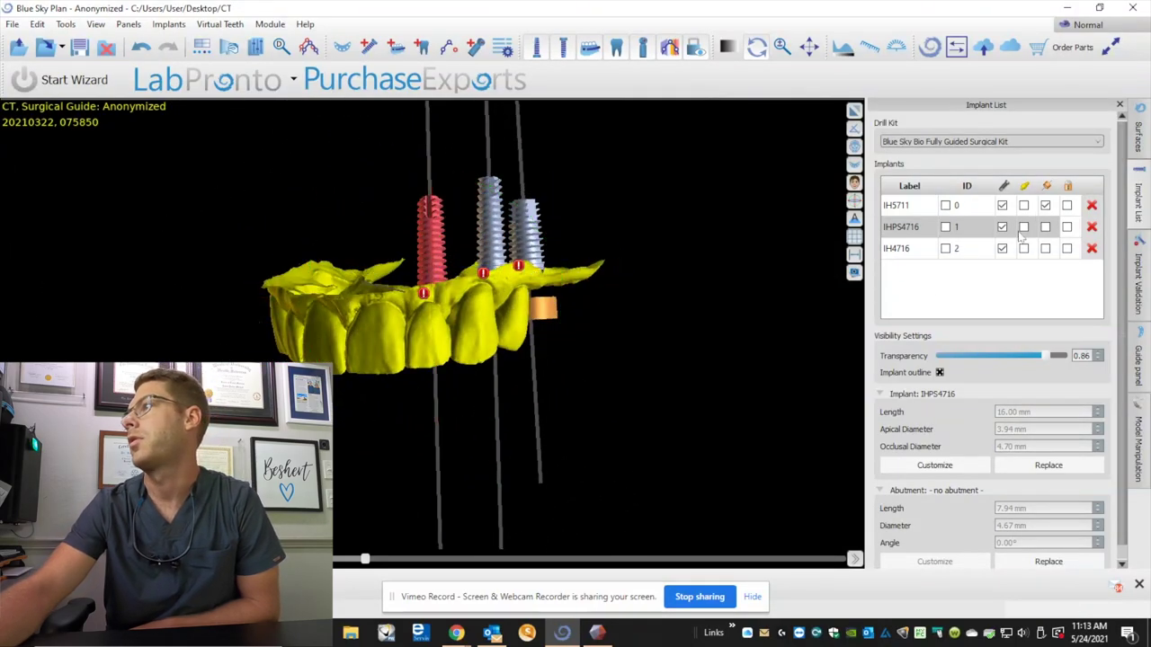
left_click(1069, 185)
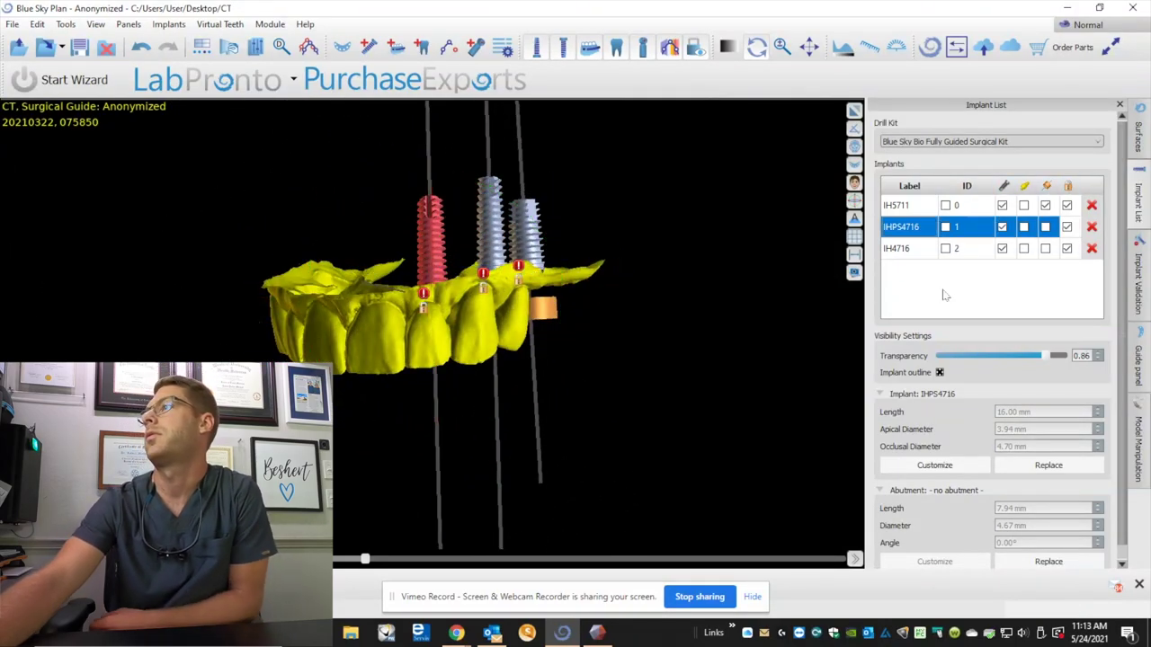
left_click(989, 141)
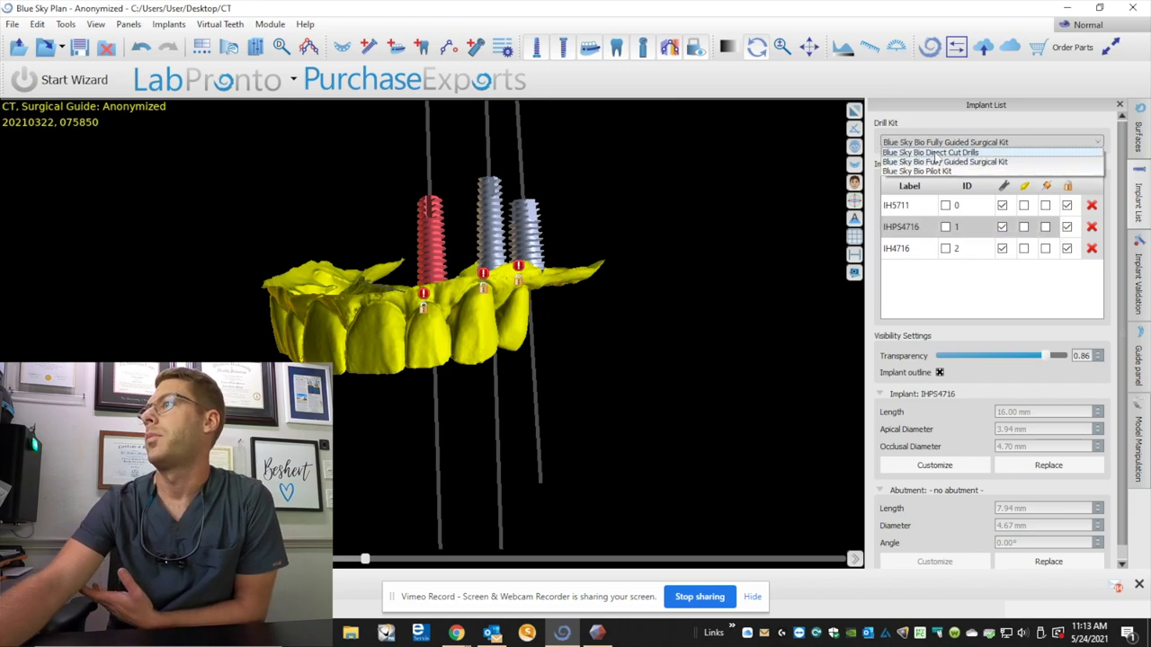
left_click(944, 179)
- Show the Demo surface in place of the Original surface and select it as the active STL model
left_click_drag(616, 442, 537, 168)
left_click(1138, 130)
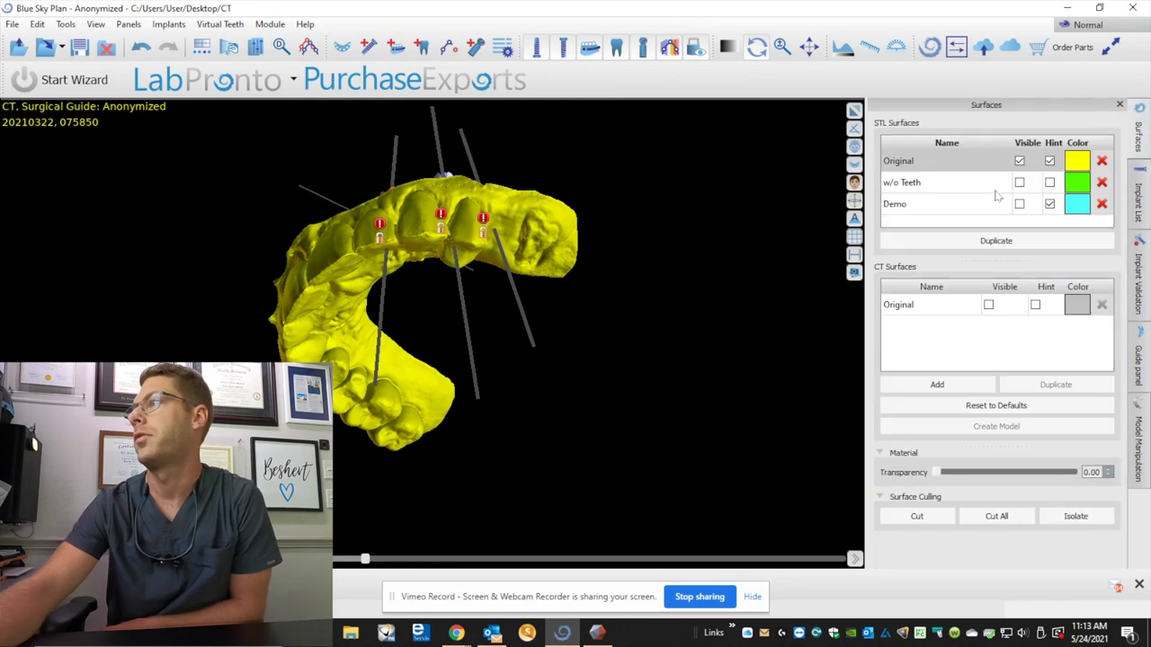
left_click_drag(289, 180, 402, 284)
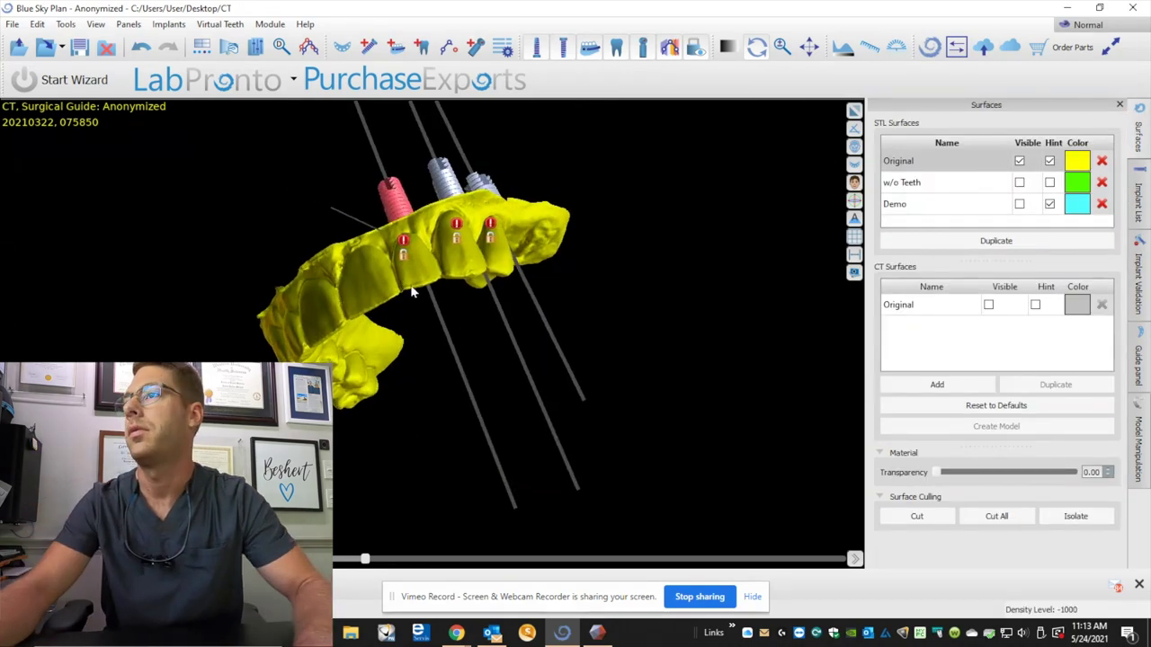
right_click(1018, 205)
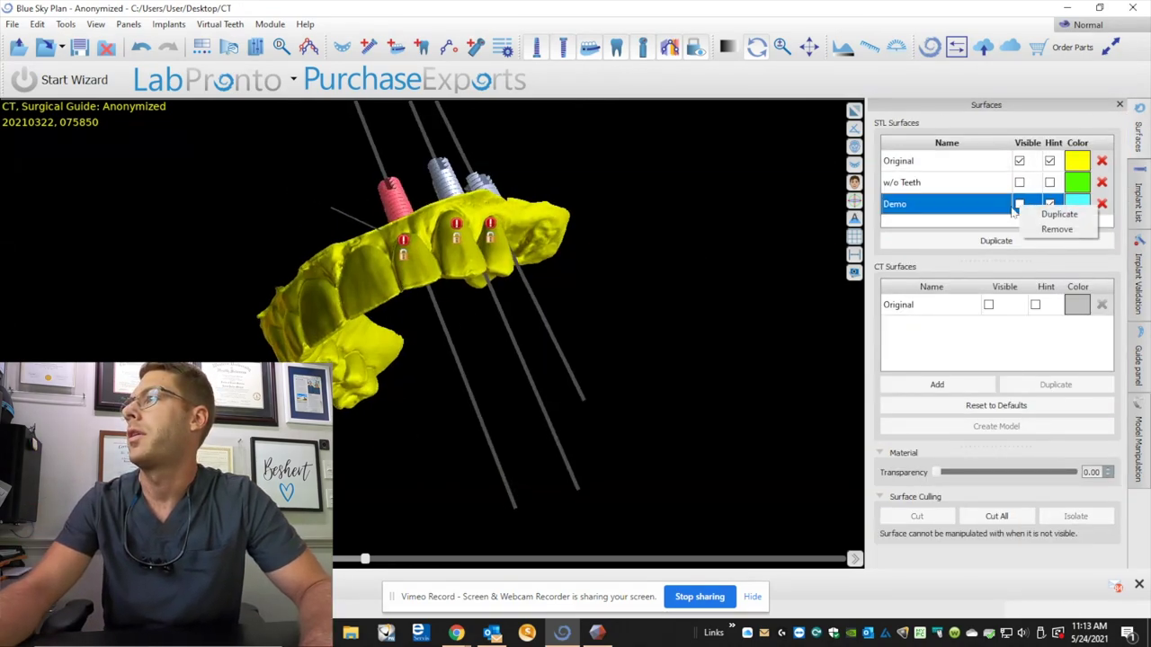
left_click(1025, 201)
left_click(1018, 204)
left_click(1018, 161)
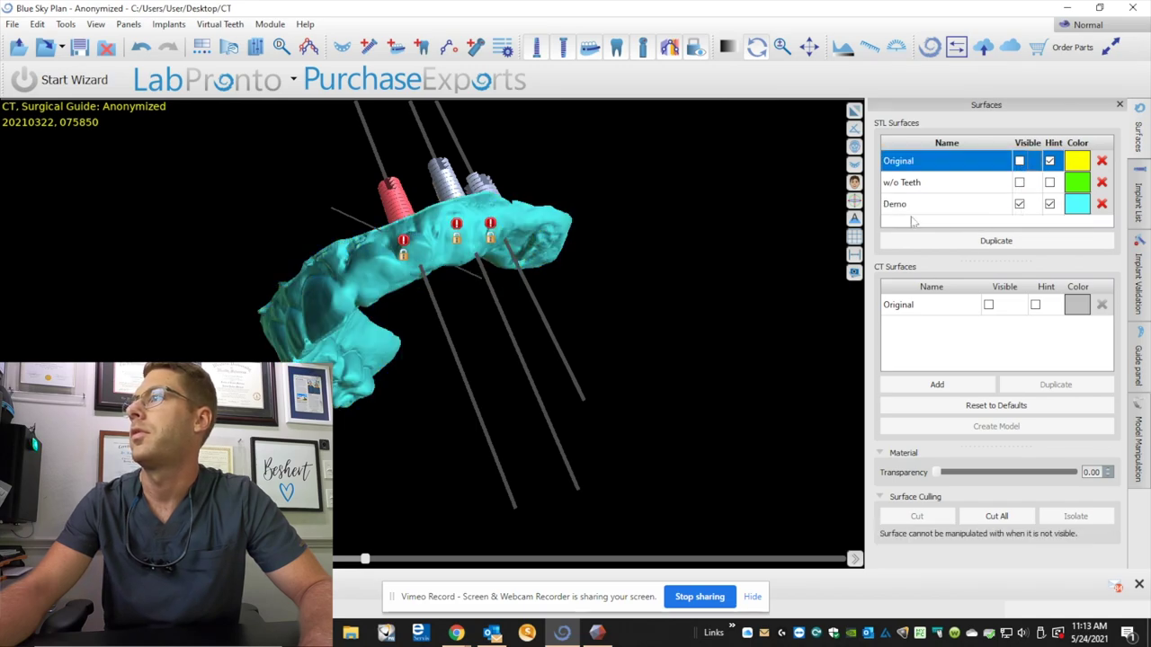
left_click(941, 205)
- Switch to the advanced guide settings and lock implants and virtual teeth for the Demo model
left_click_drag(822, 296, 559, 493)
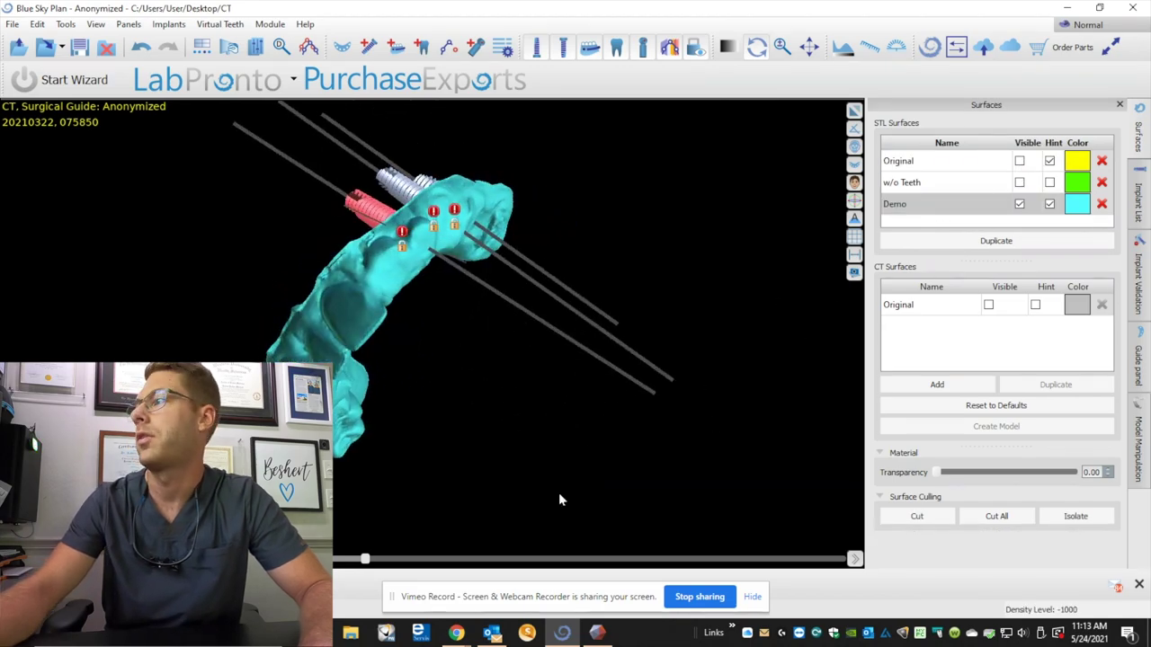
left_click(1140, 368)
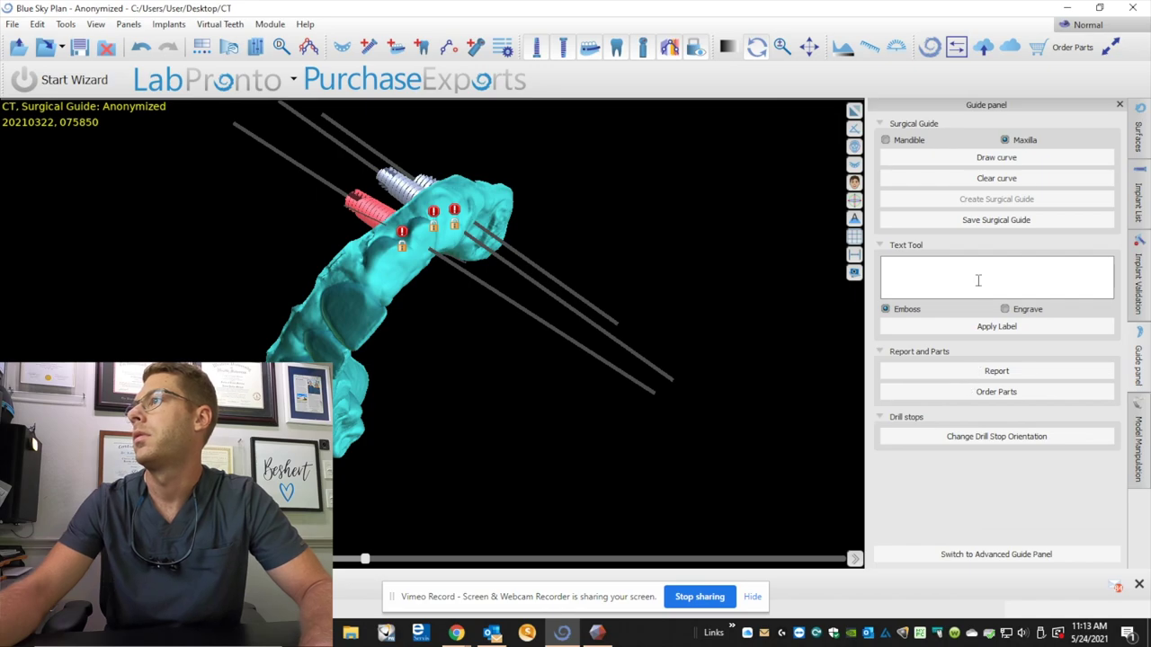
left_click(1003, 553)
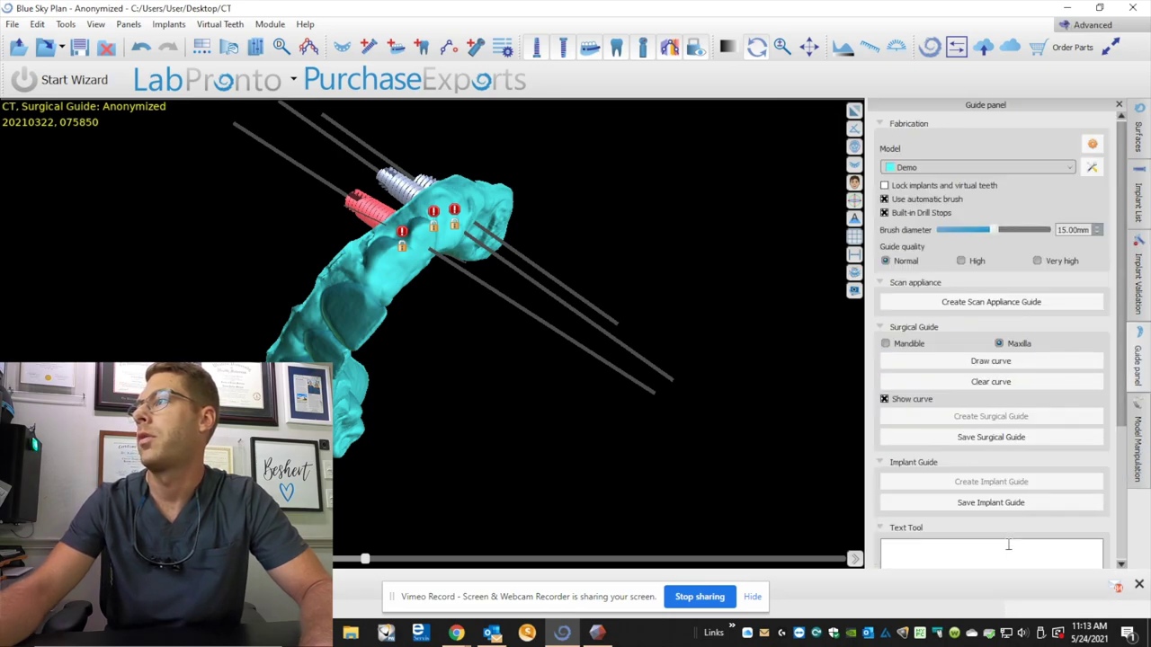
left_click_drag(762, 226, 674, 429)
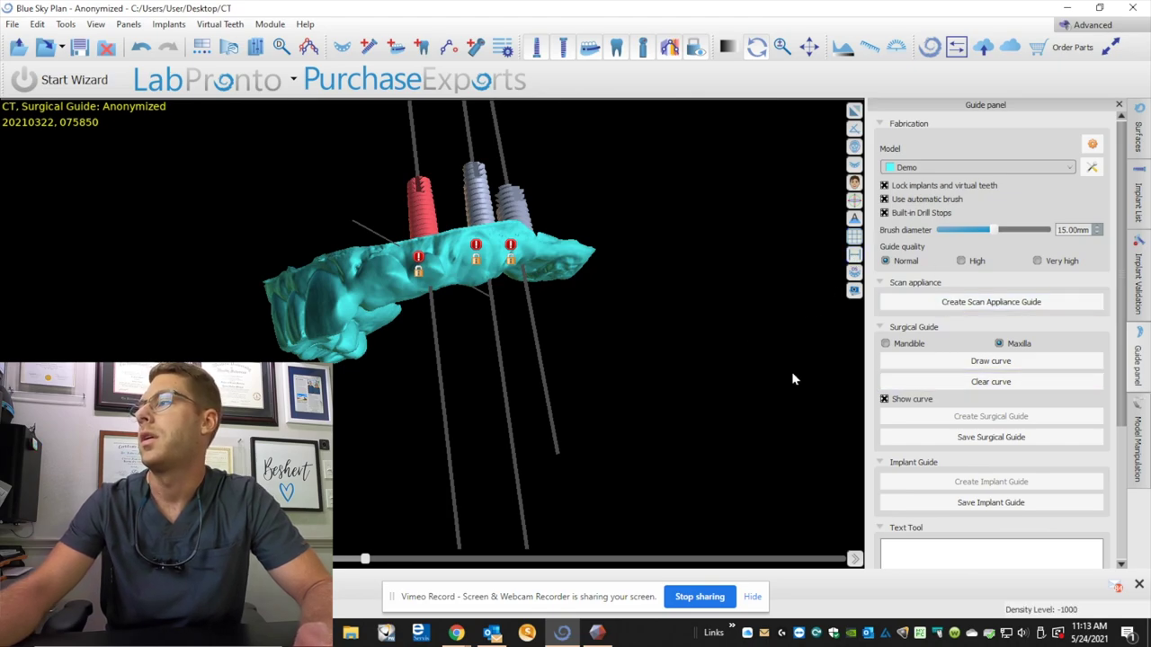
- Draw the maxillary surgical guide curve along the buccal side of the arch, past the implant sites, towards the left molar
left_click(990, 361)
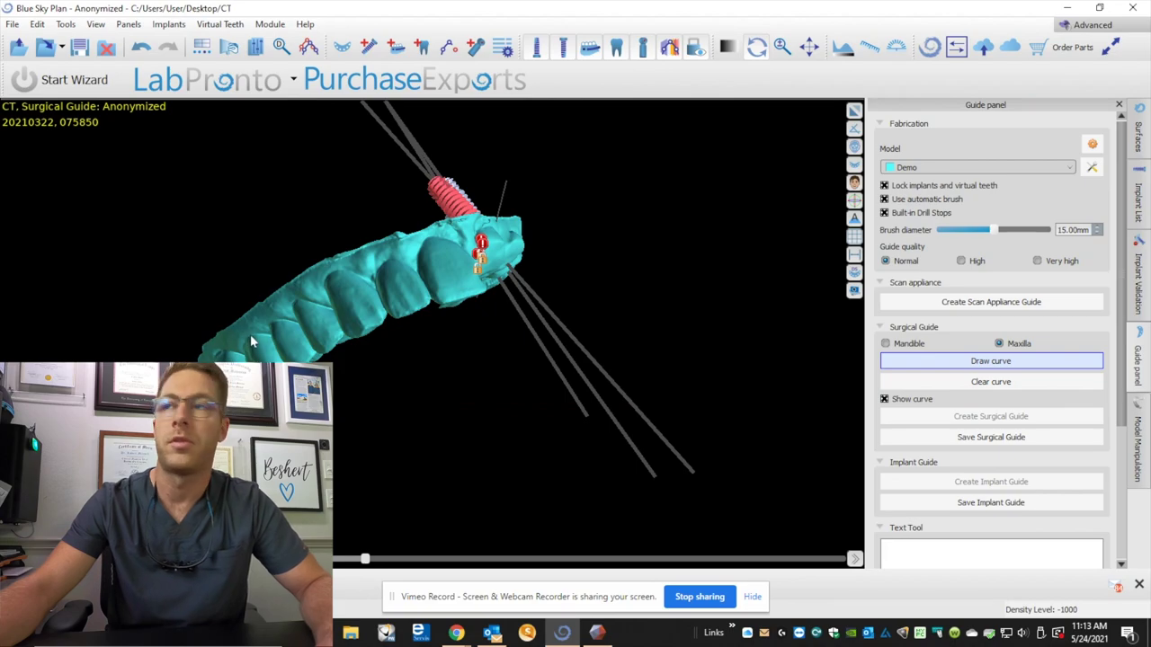
left_click(245, 336)
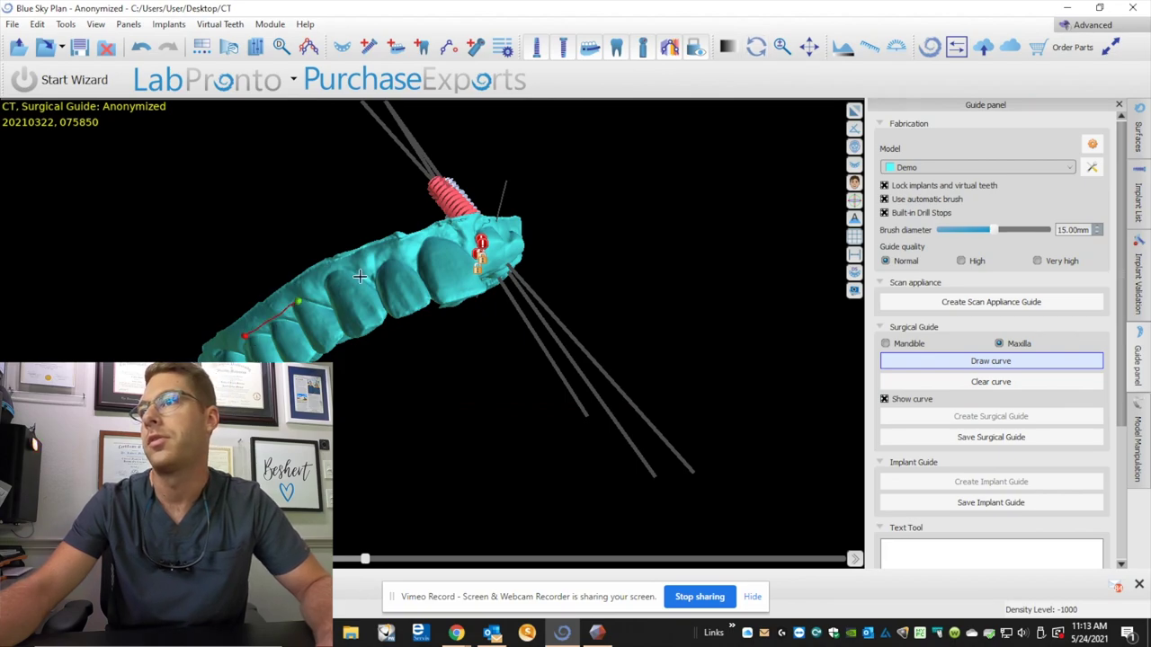
left_click_drag(617, 215, 394, 265)
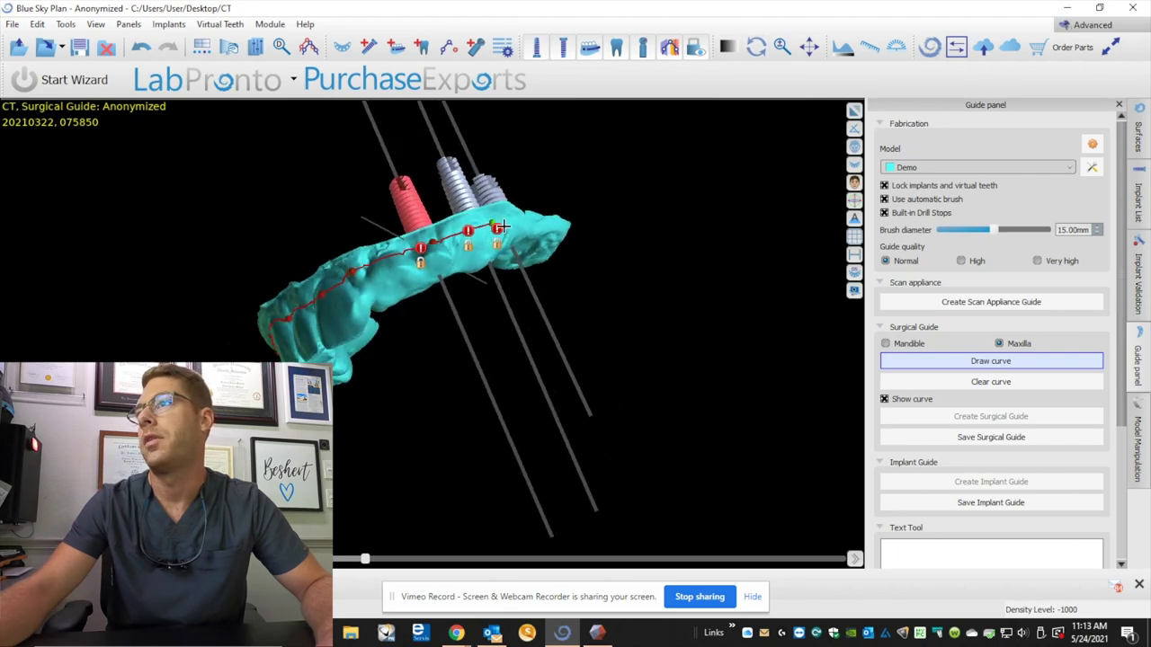
right_click_drag(502, 227, 430, 194)
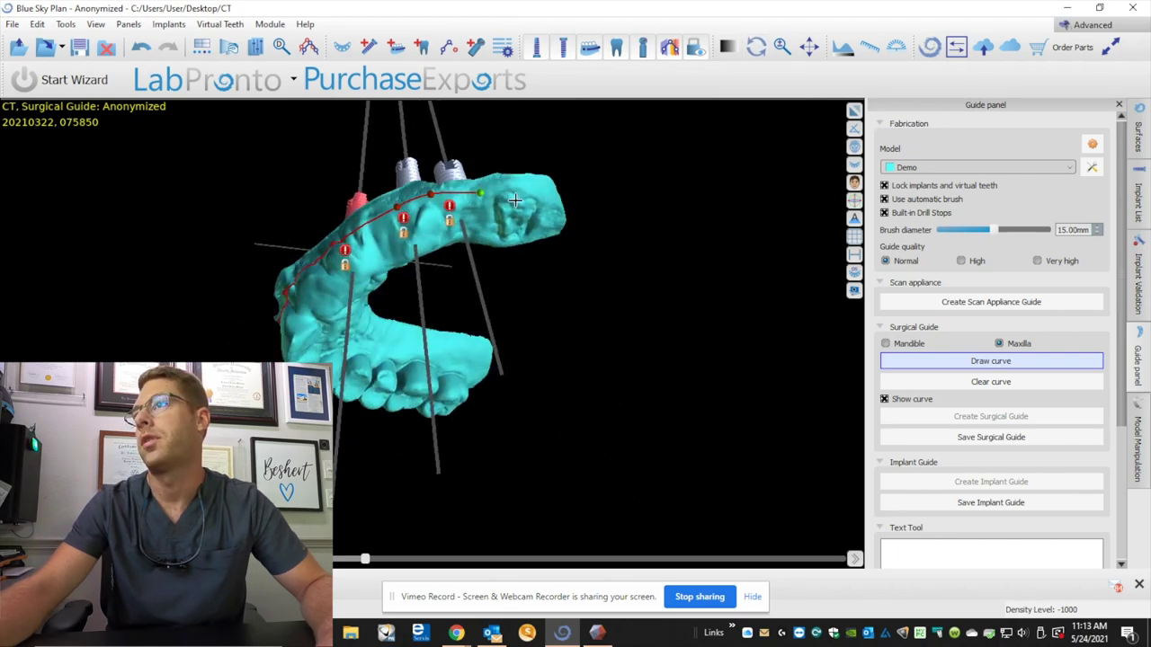
- Continue the guide curve around the left molar and along the palatal side, and close it across the right molars
right_click_drag(480, 371, 459, 262)
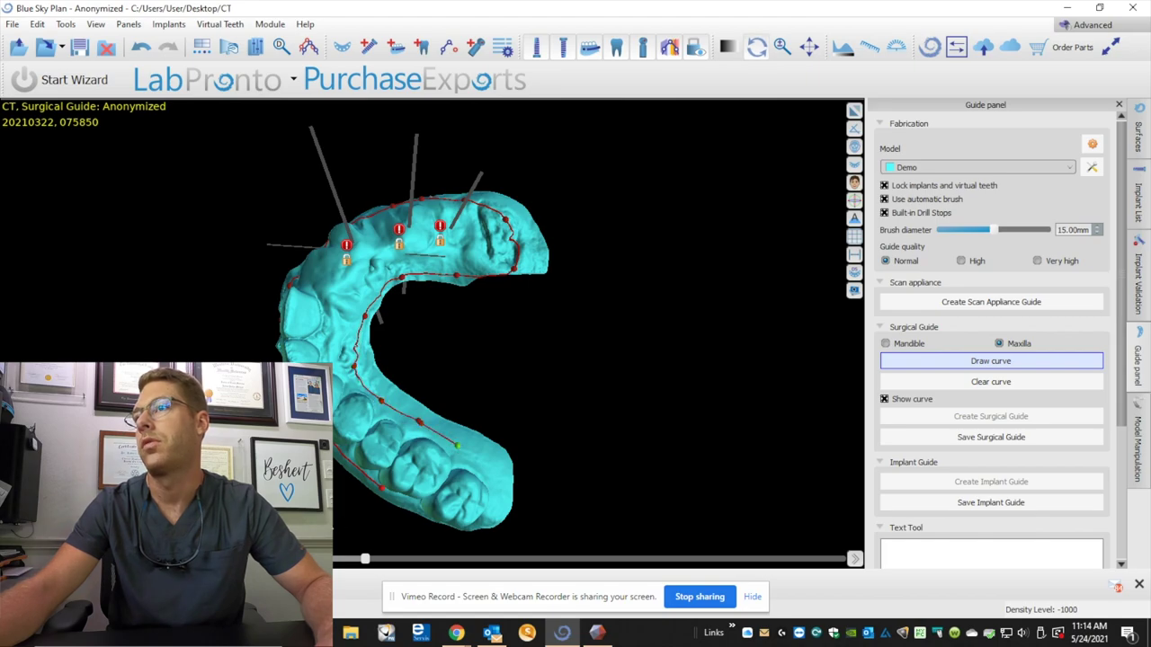
key("super+Tab")
key("super+Tab")
right_click_drag(459, 263, 463, 315)
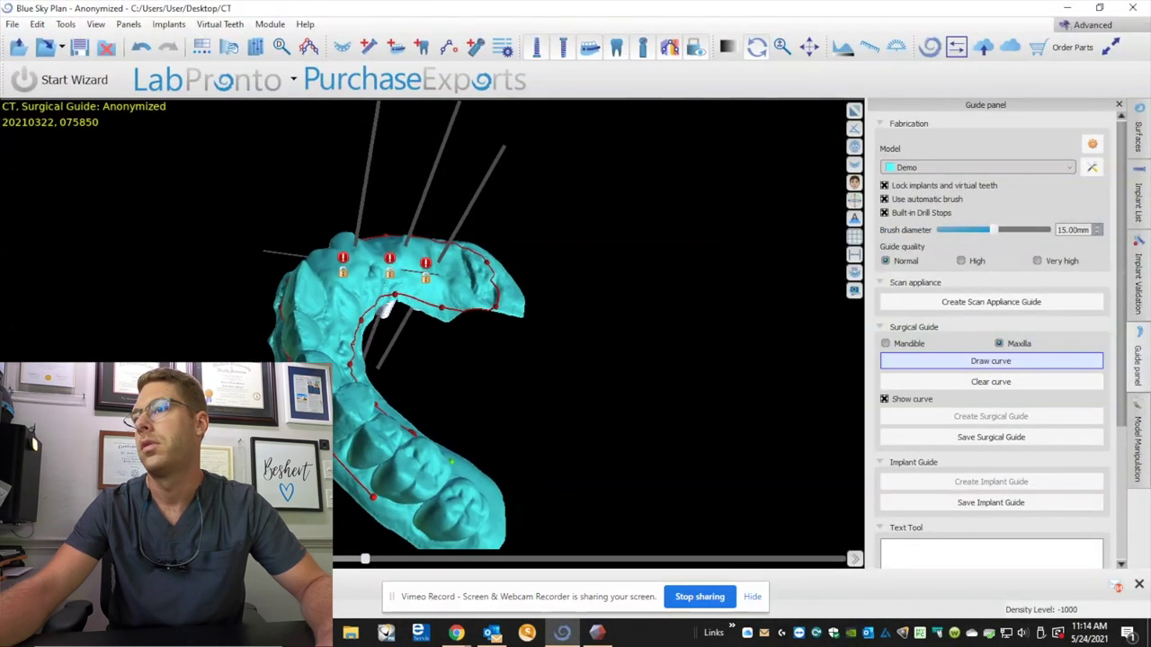
right_click_drag(425, 467, 548, 312)
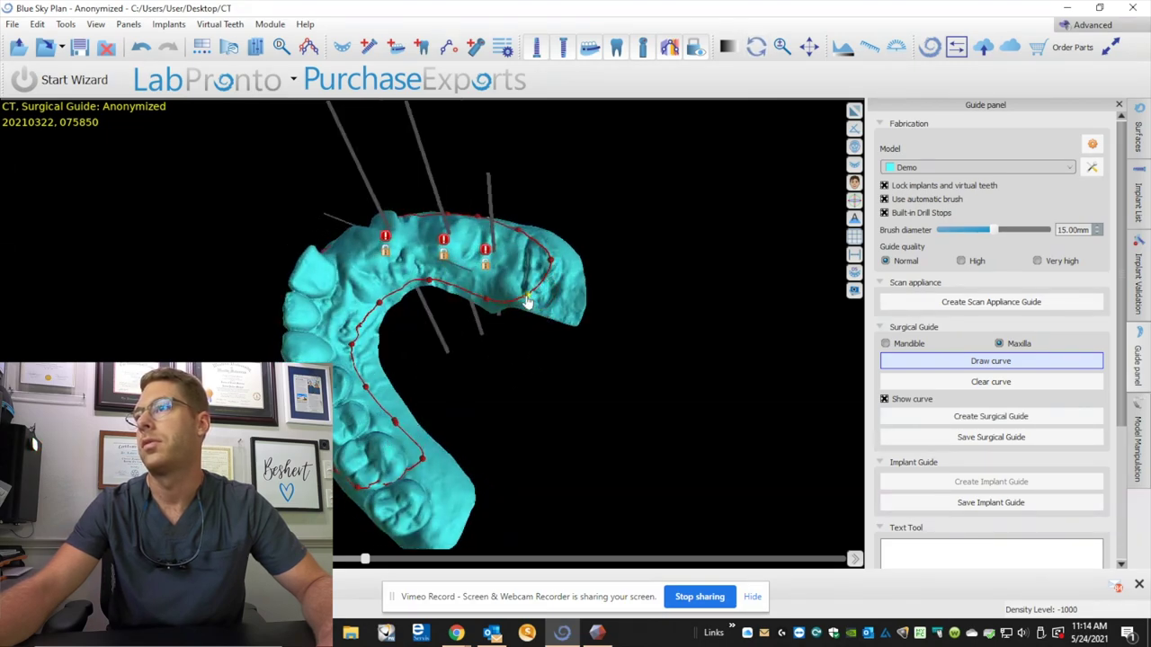
right_click_drag(426, 337, 400, 370)
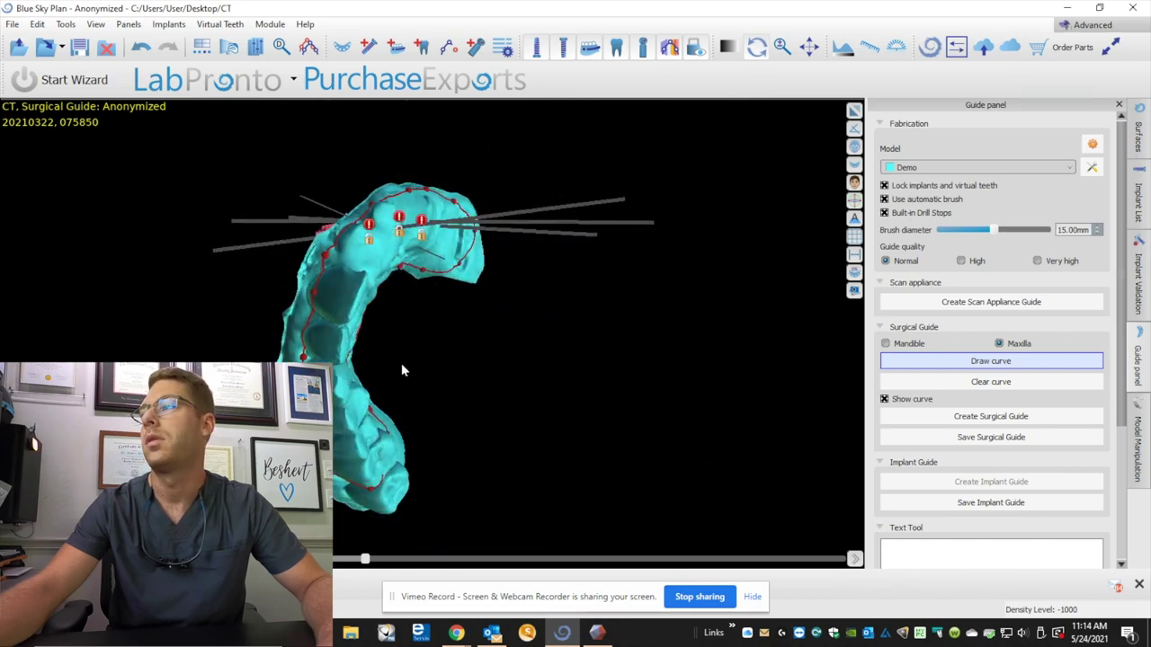
- Cancel the guide creation and turn on the drill guides for all three implants in the implant list
left_click(930, 417)
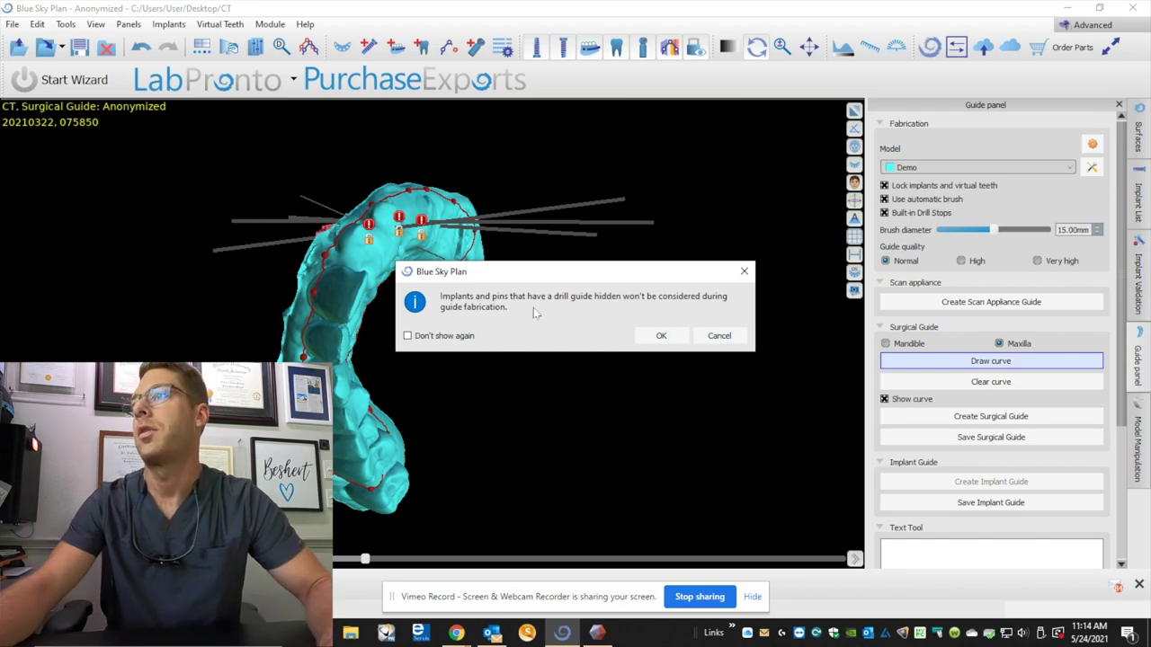
left_click(719, 336)
left_click(1131, 196)
left_click(1045, 186)
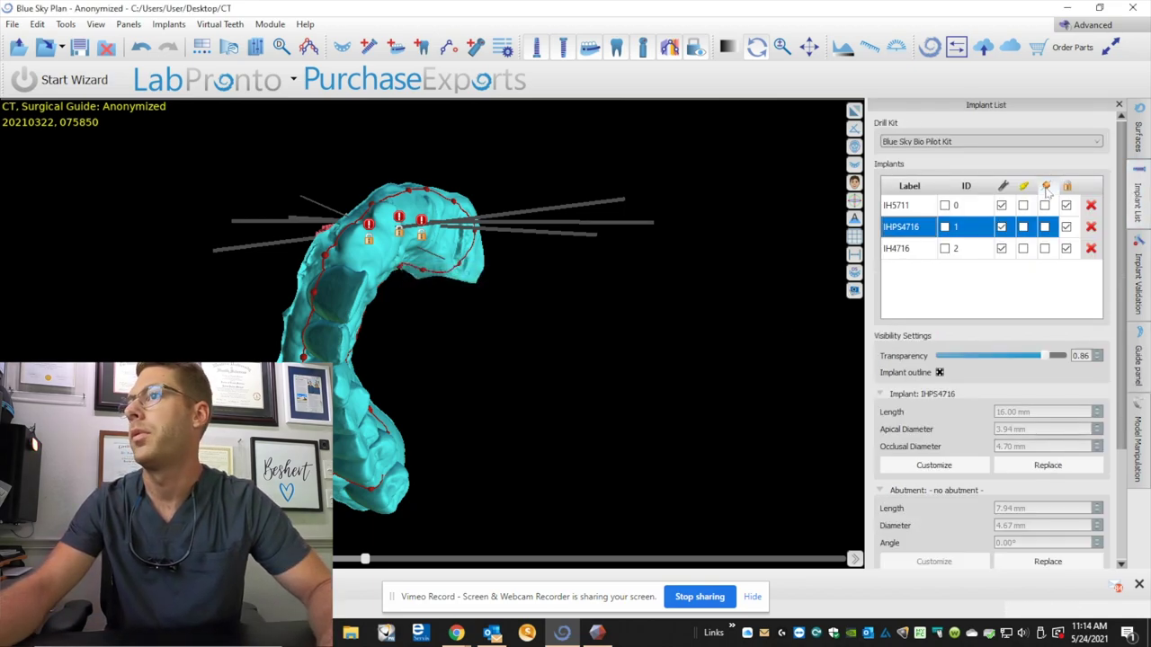
left_click_drag(721, 310, 537, 416)
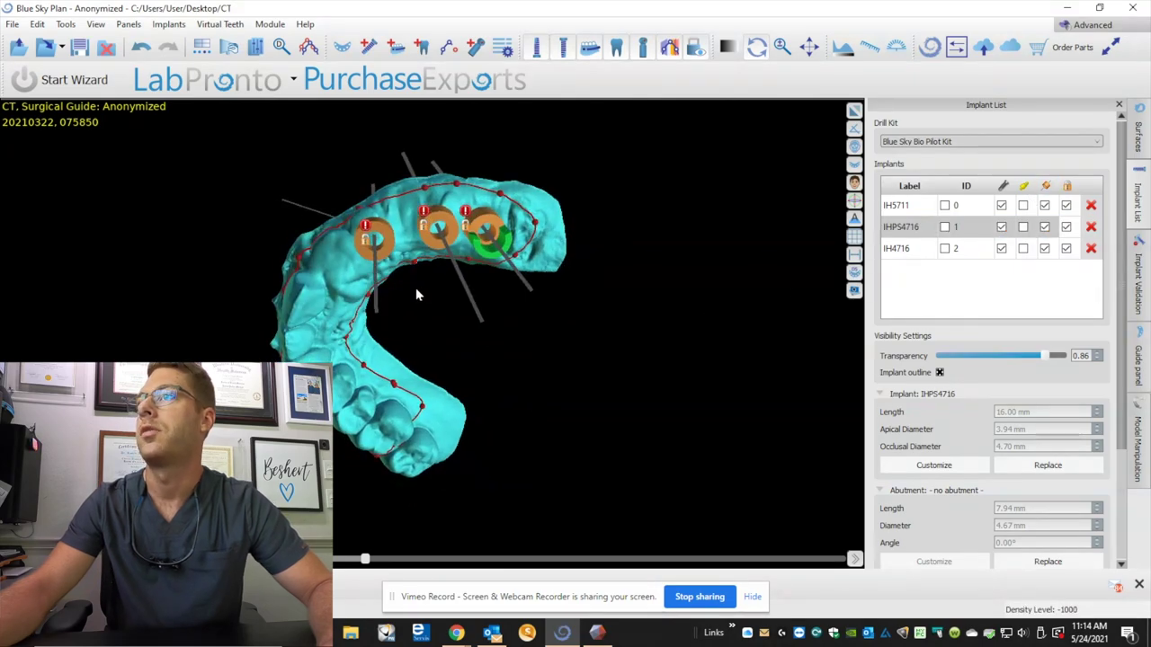
left_click_drag(415, 294, 433, 383)
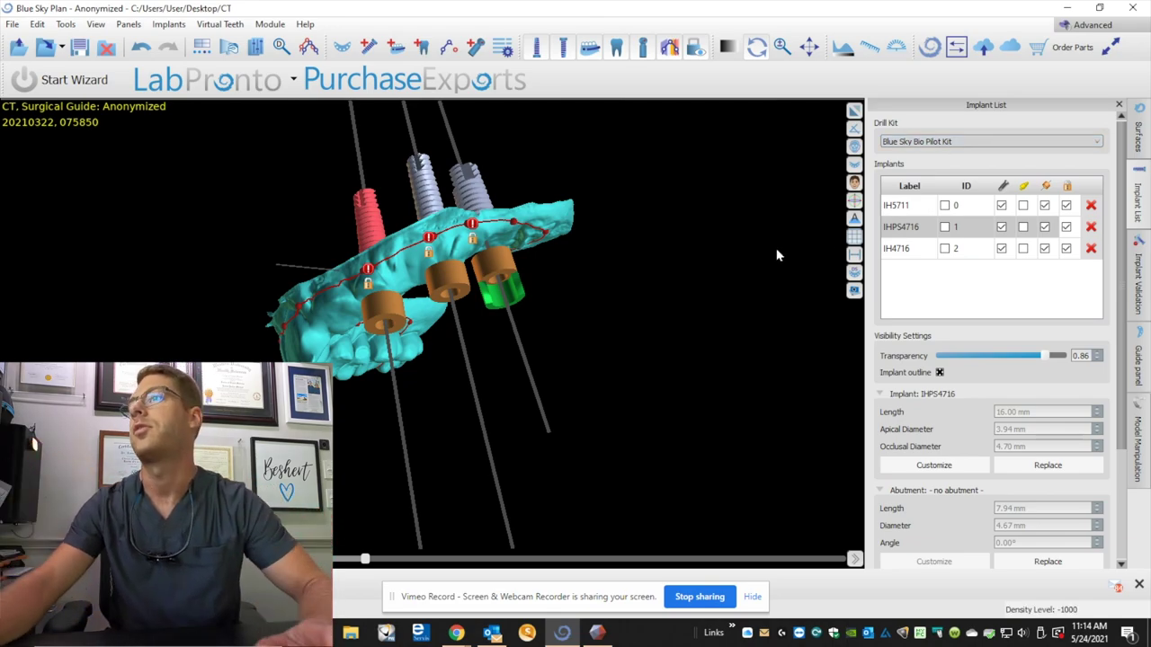
left_click_drag(670, 350, 566, 409)
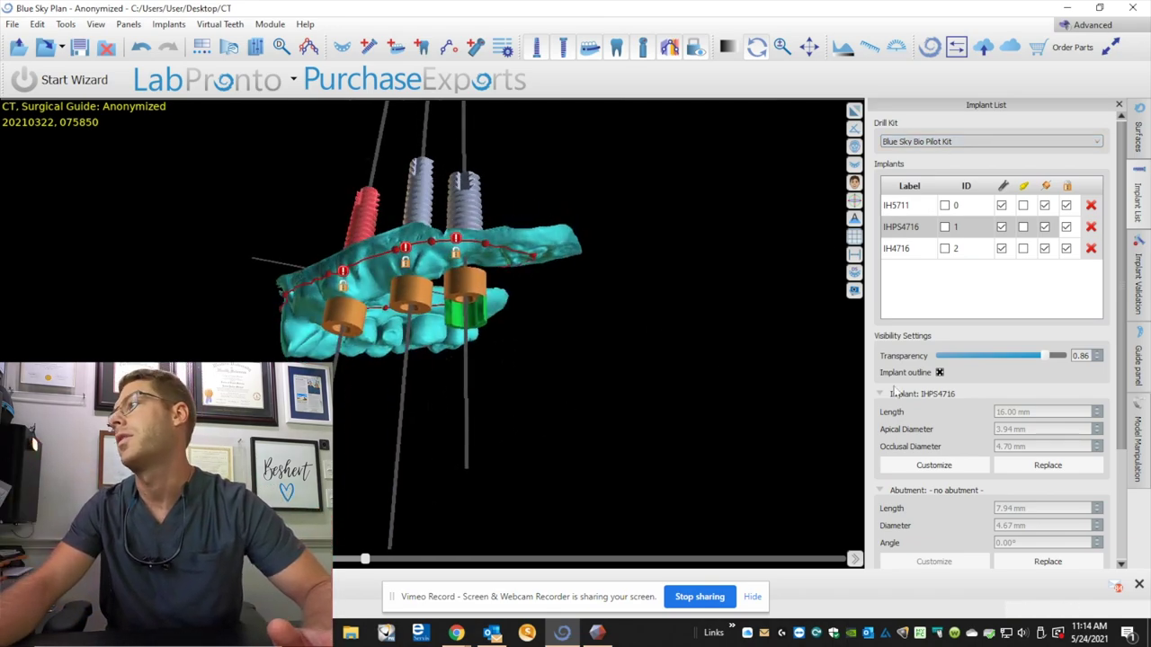
- Create the maxillary surgical guide on the Demo model, saving the Custom handpiece preferences with 19 mm short and 25 mm long drills
left_click(1140, 376)
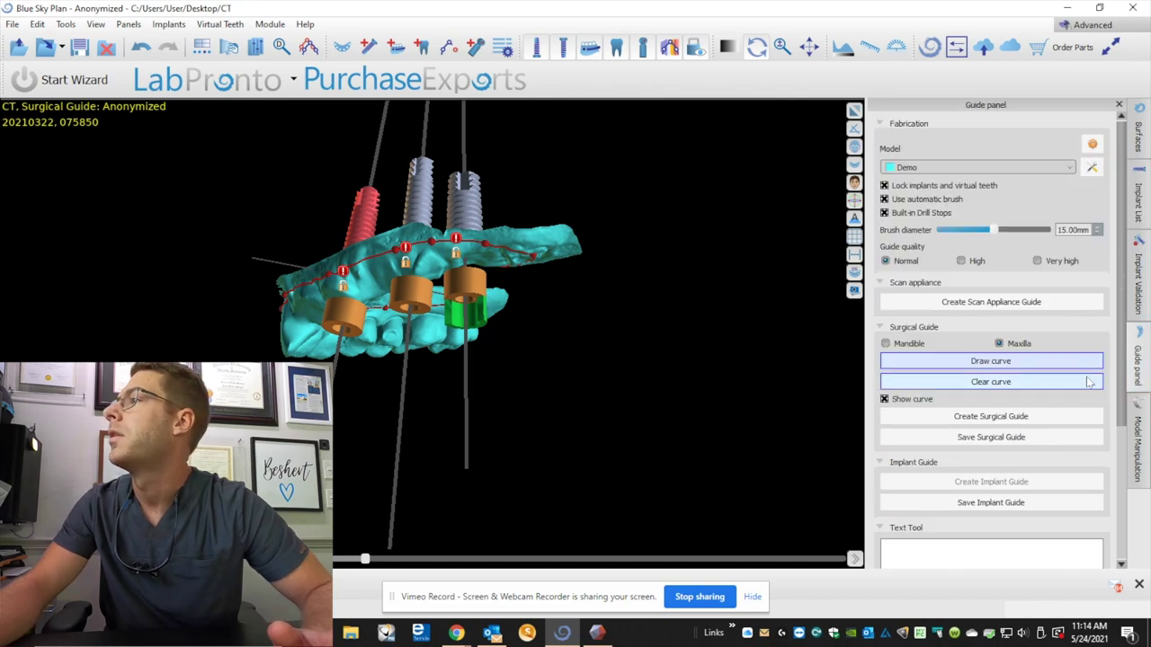
left_click(991, 416)
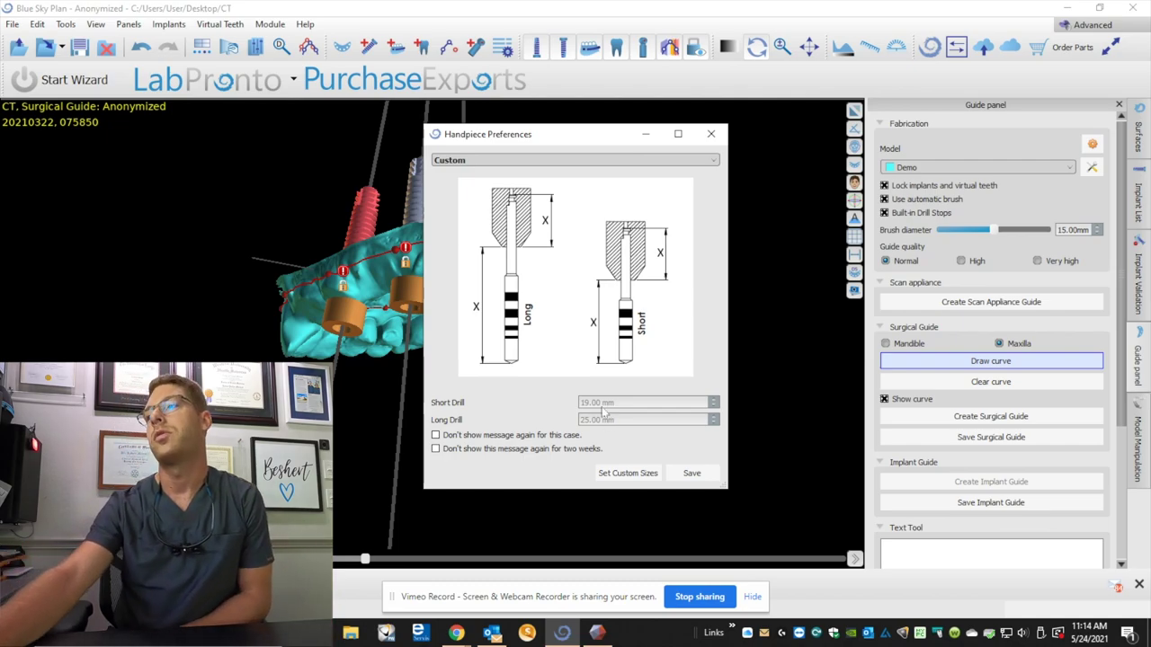
left_click(693, 474)
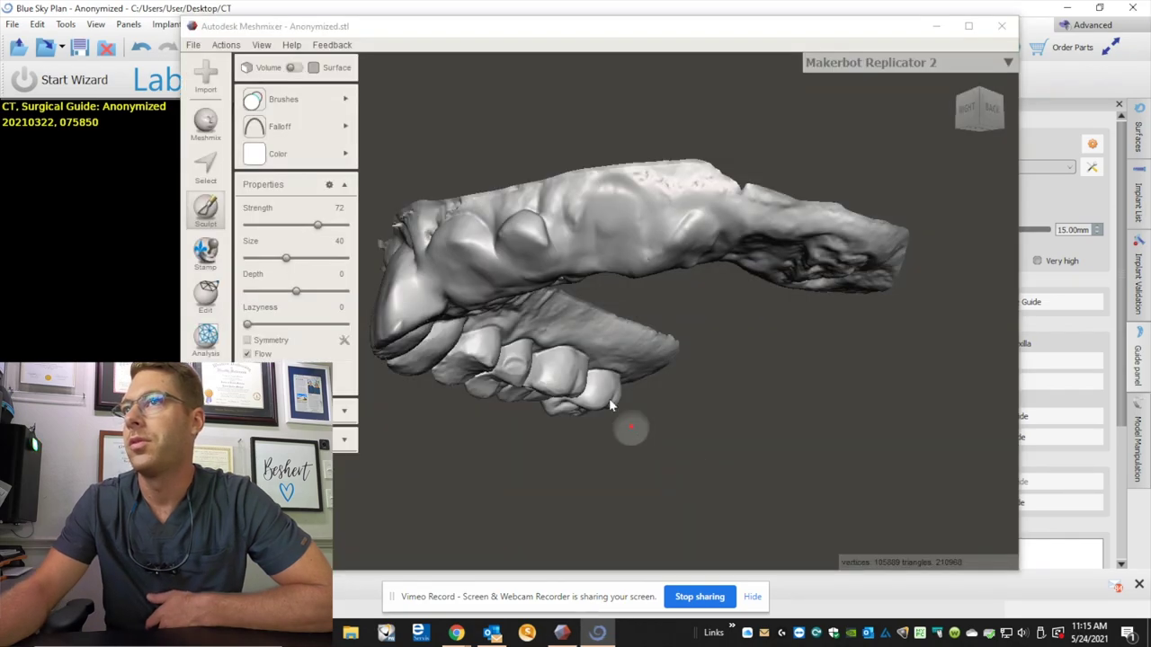
key("space")
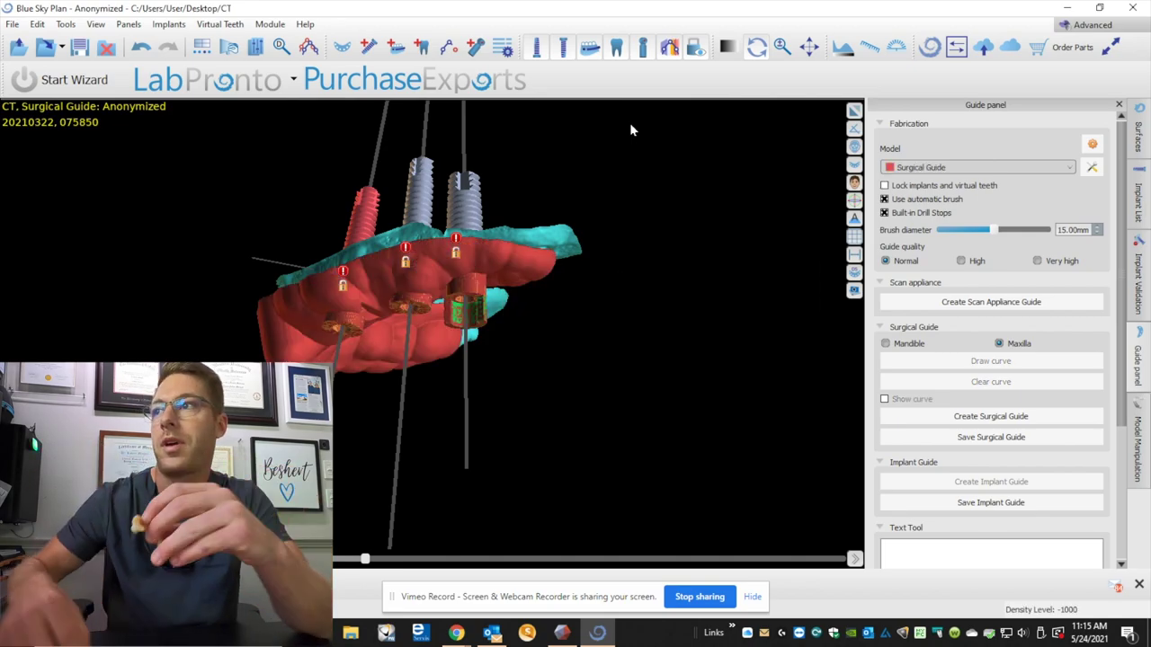
- Hide the Demo surface and inspect the surgical guide with its drill openings from the side and from below
left_click_drag(319, 255, 557, 368)
left_click(1135, 140)
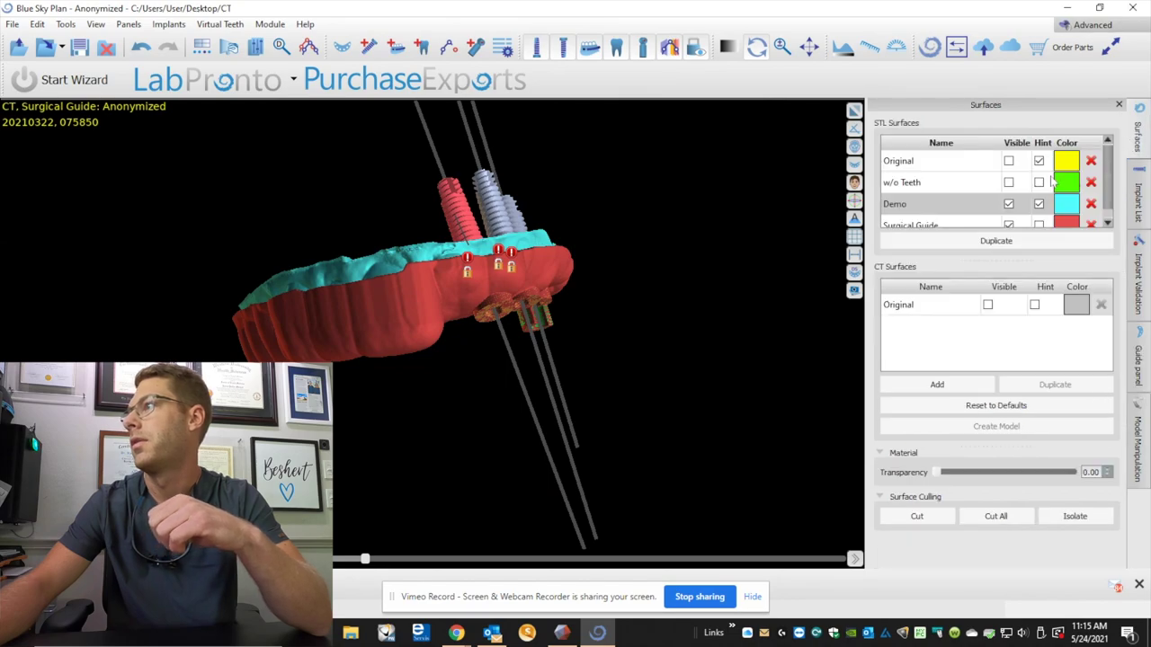
left_click(1007, 203)
left_click_drag(780, 331, 547, 471)
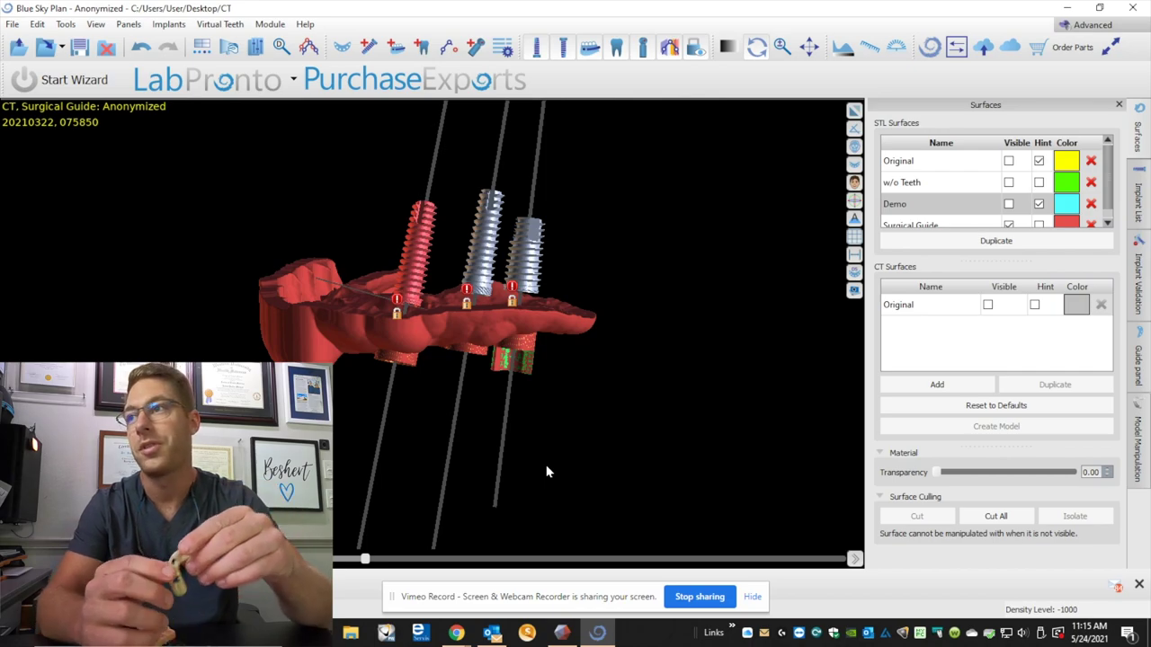
left_click_drag(548, 472, 589, 269)
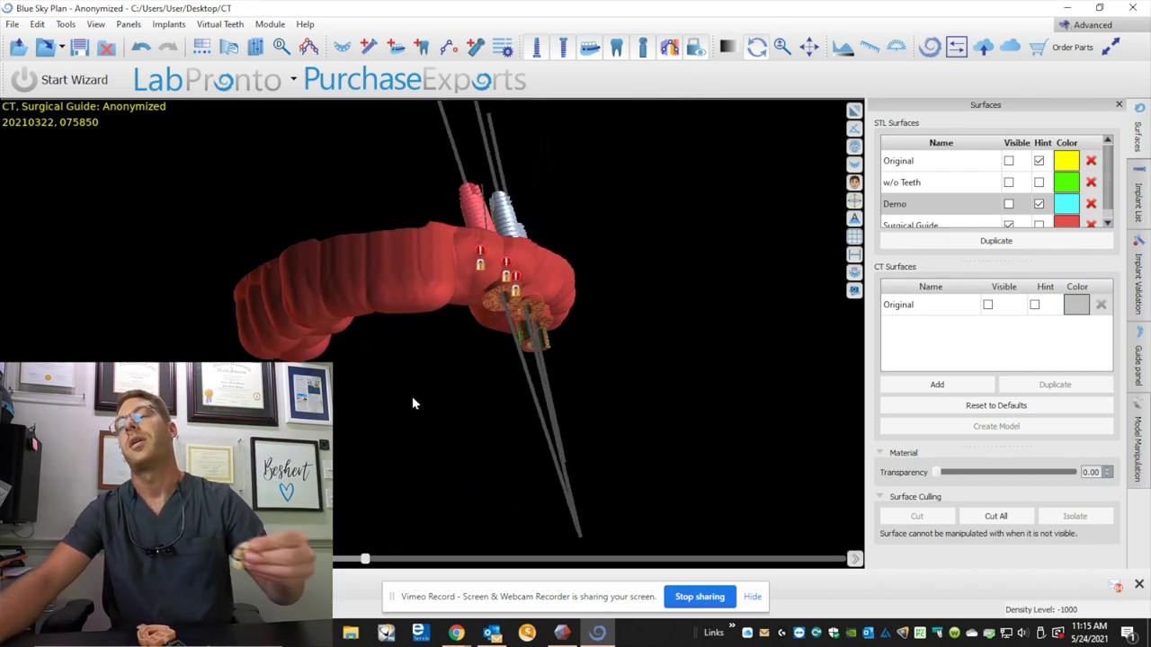
left_click_drag(398, 411, 367, 279)
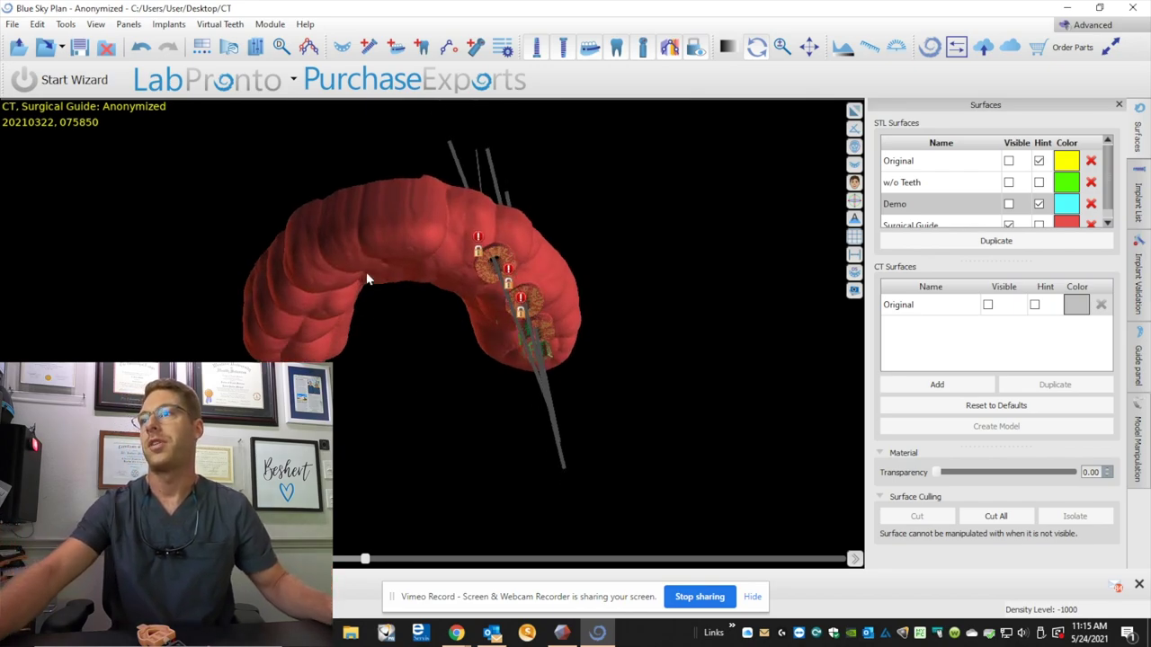